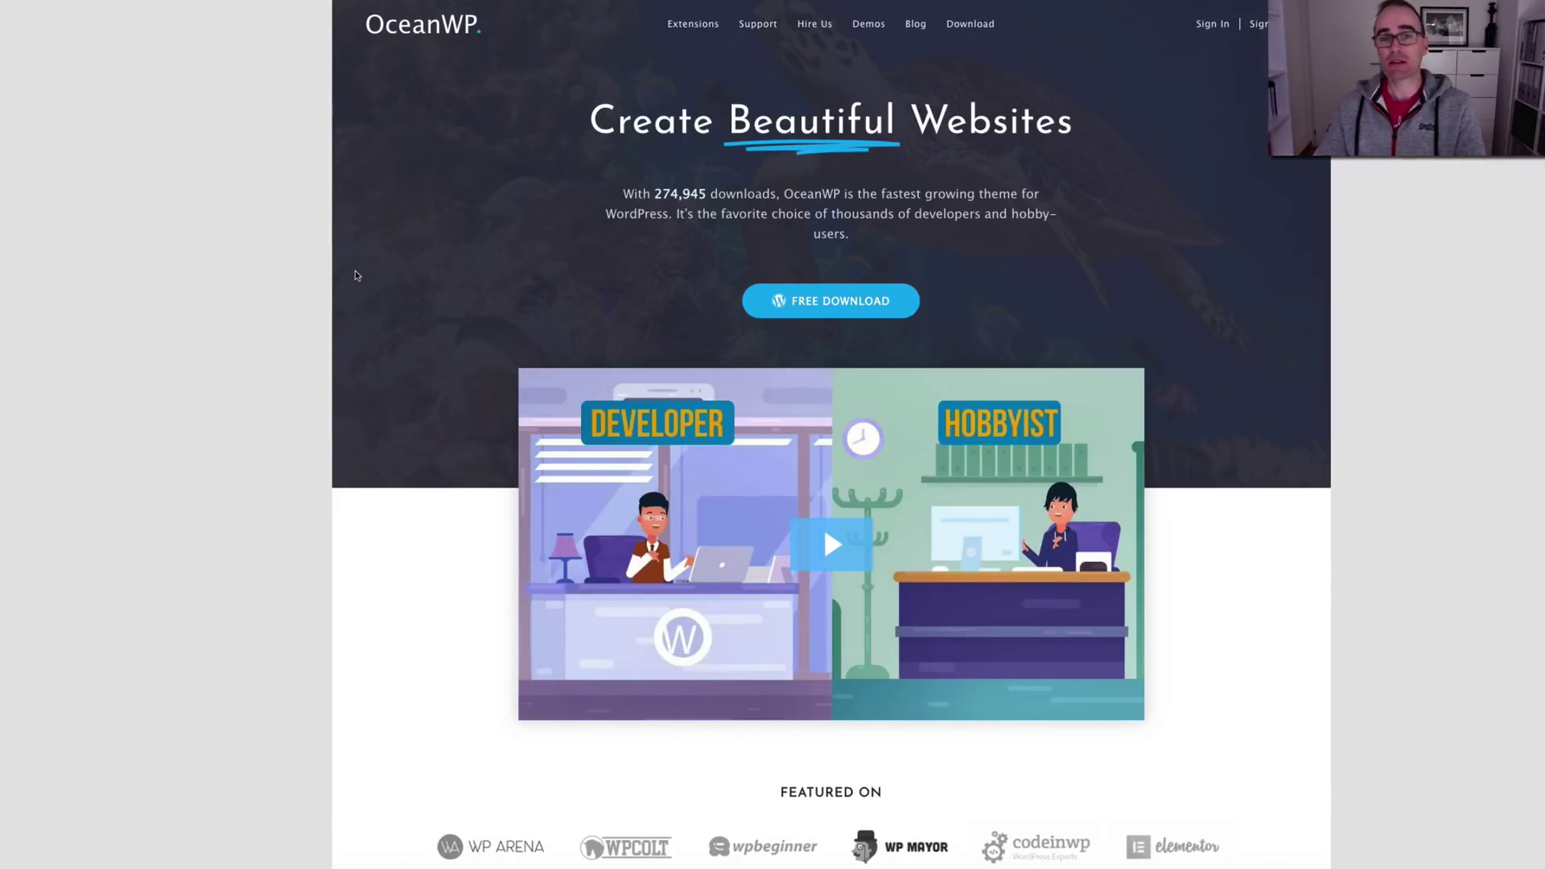
Scroll down the OceanWP website to browse the featured extensions
scroll(355, 270, down, 2)
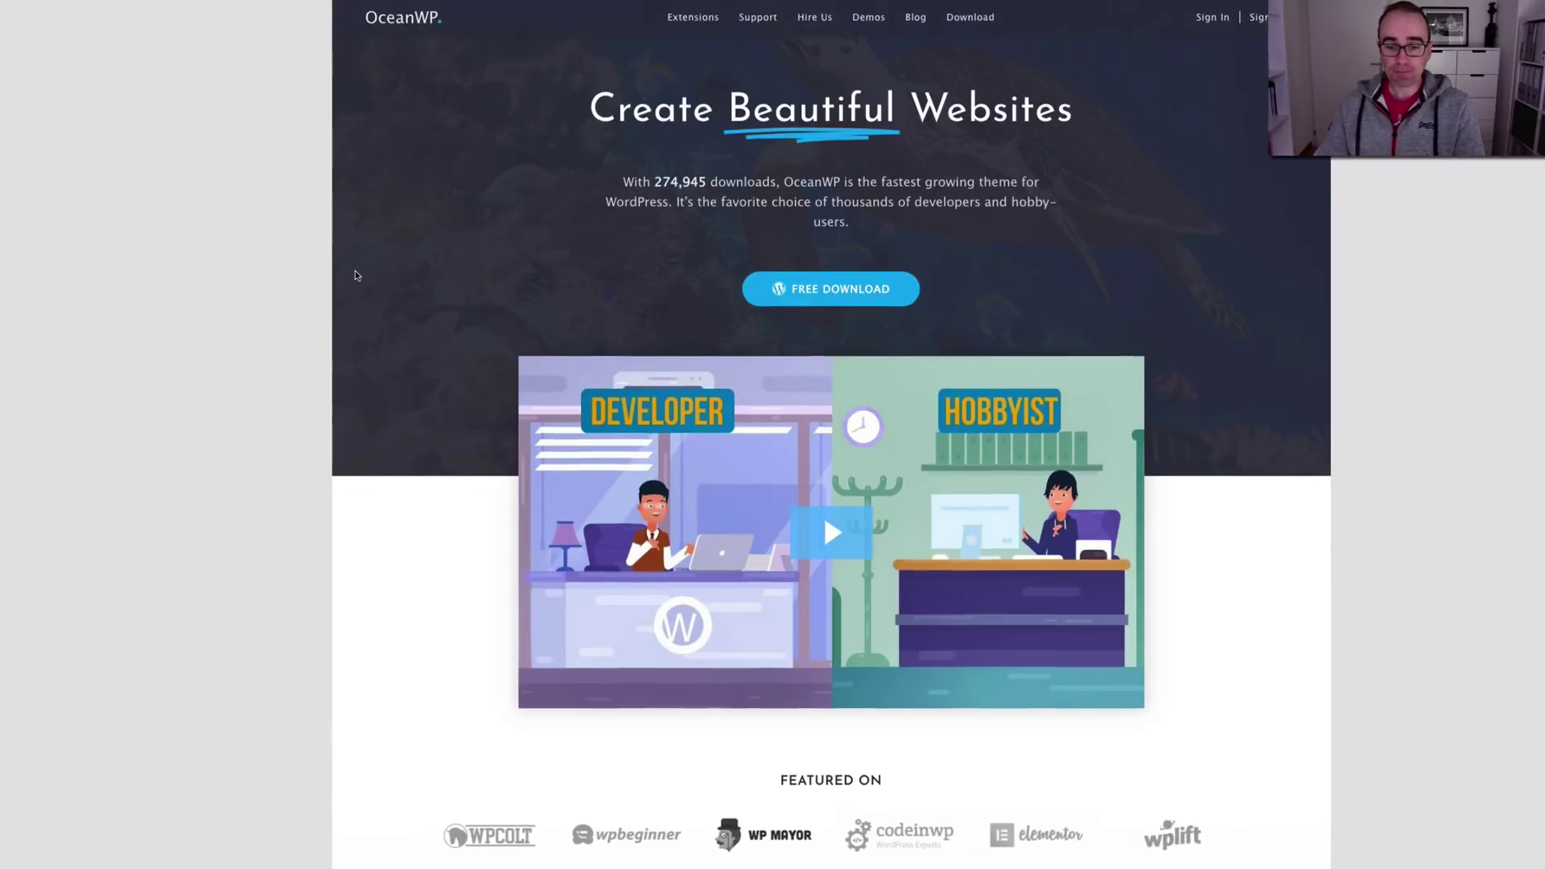
scroll(354, 280, down, 3)
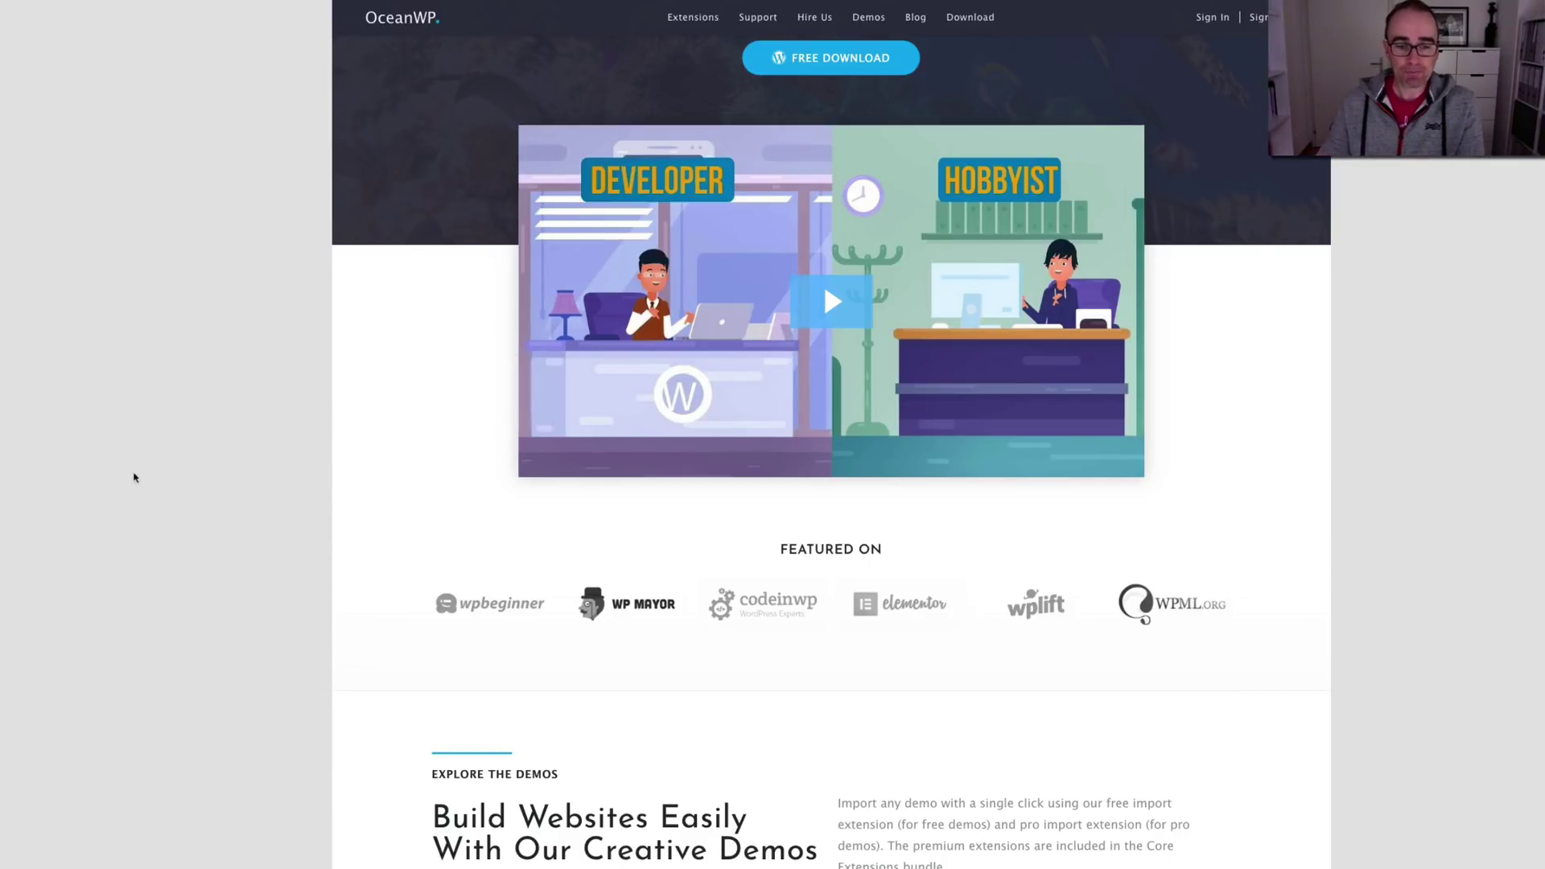
scroll(280, 417, down, 6)
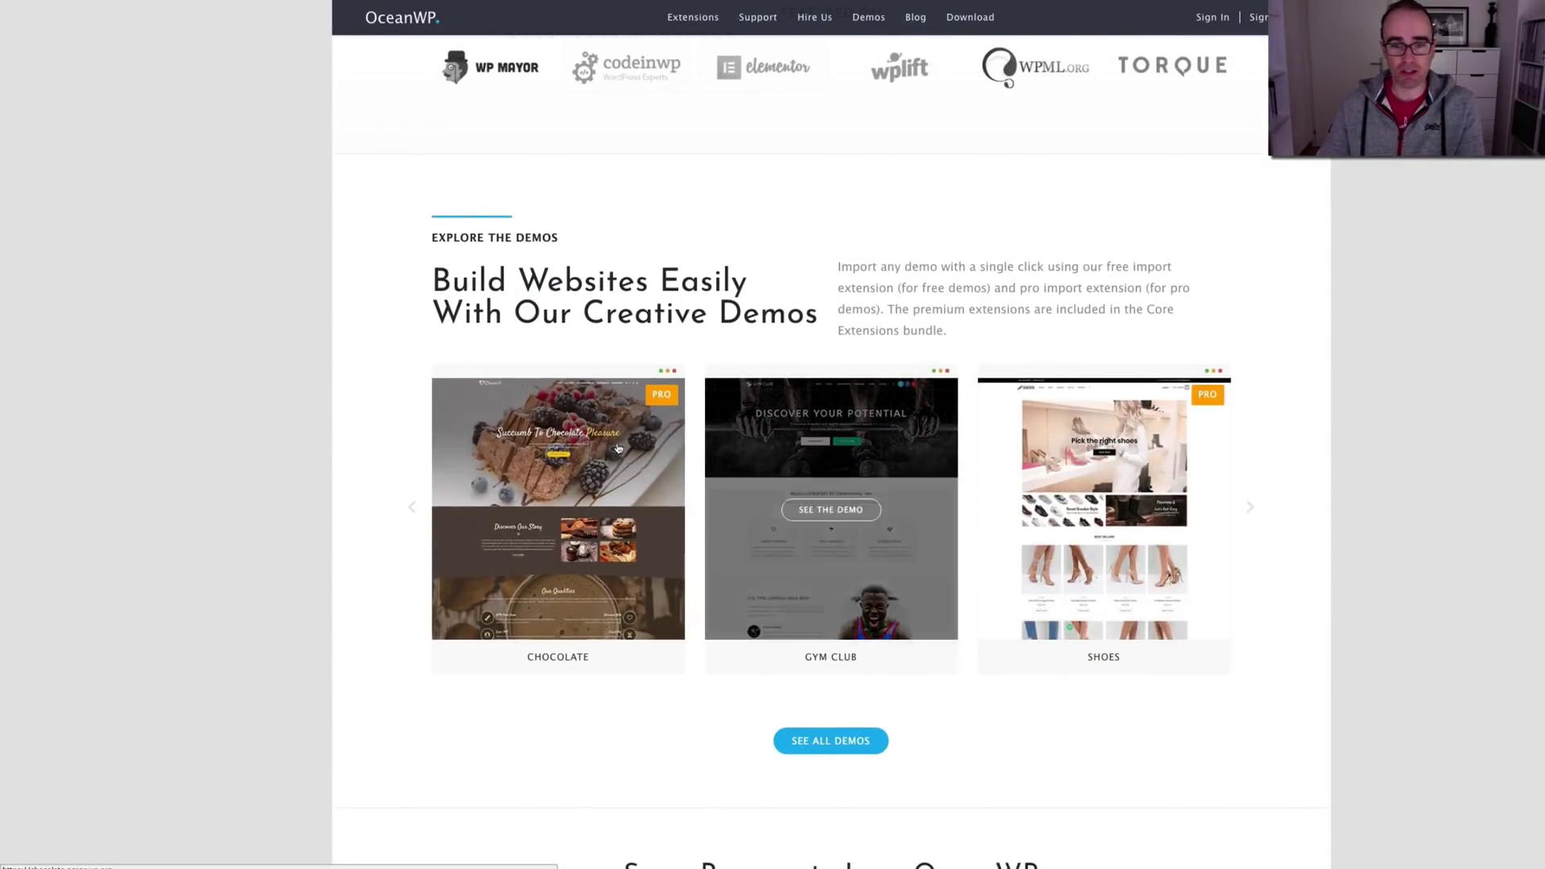
mouse_move(483, 483)
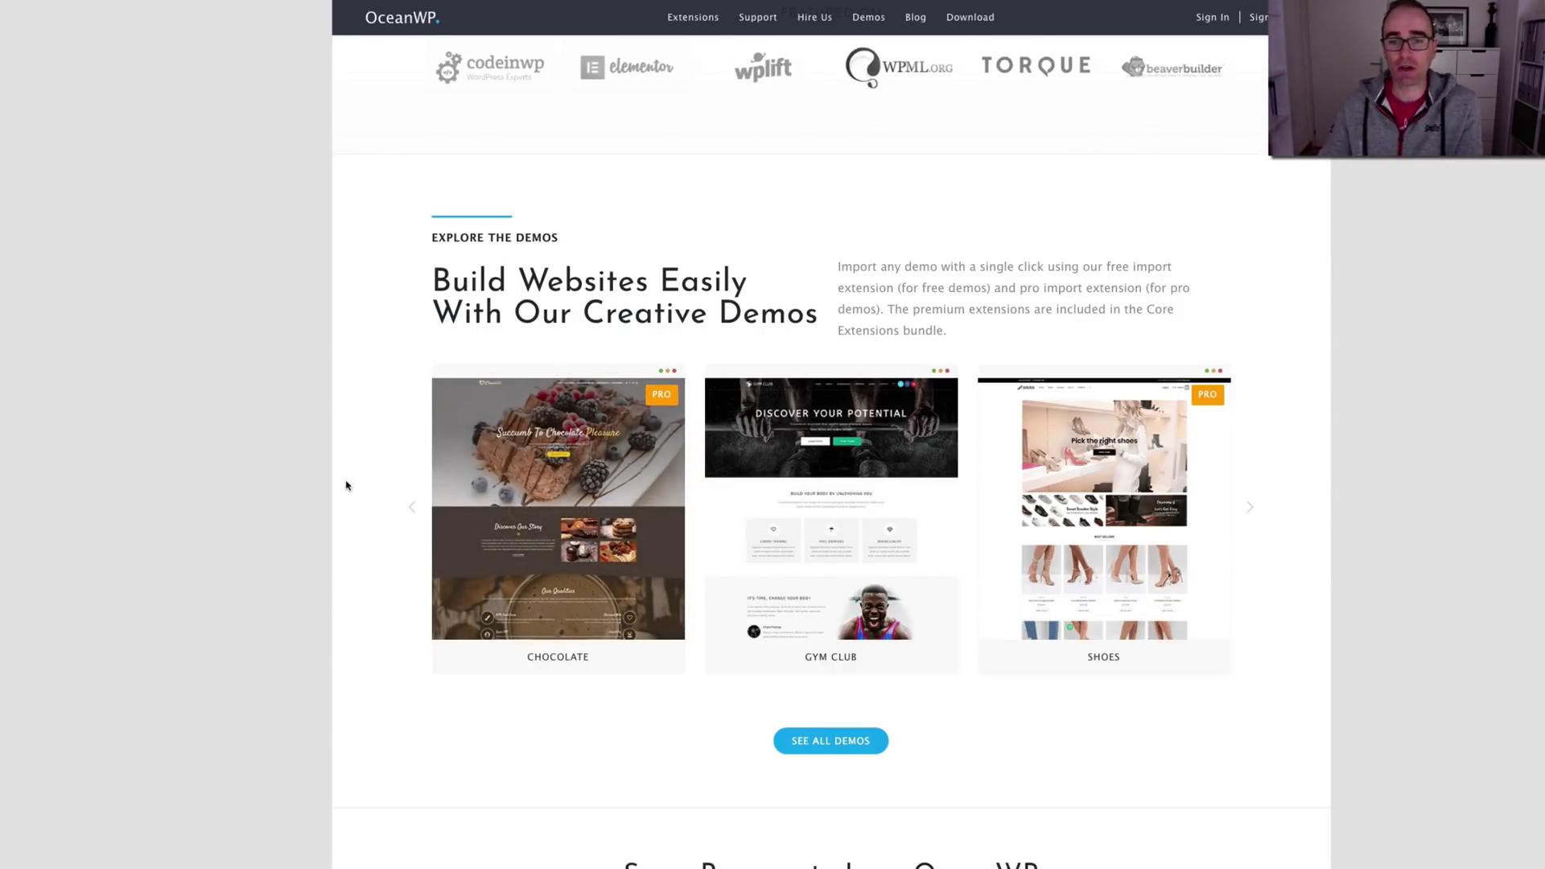
scroll(346, 485, down, 6)
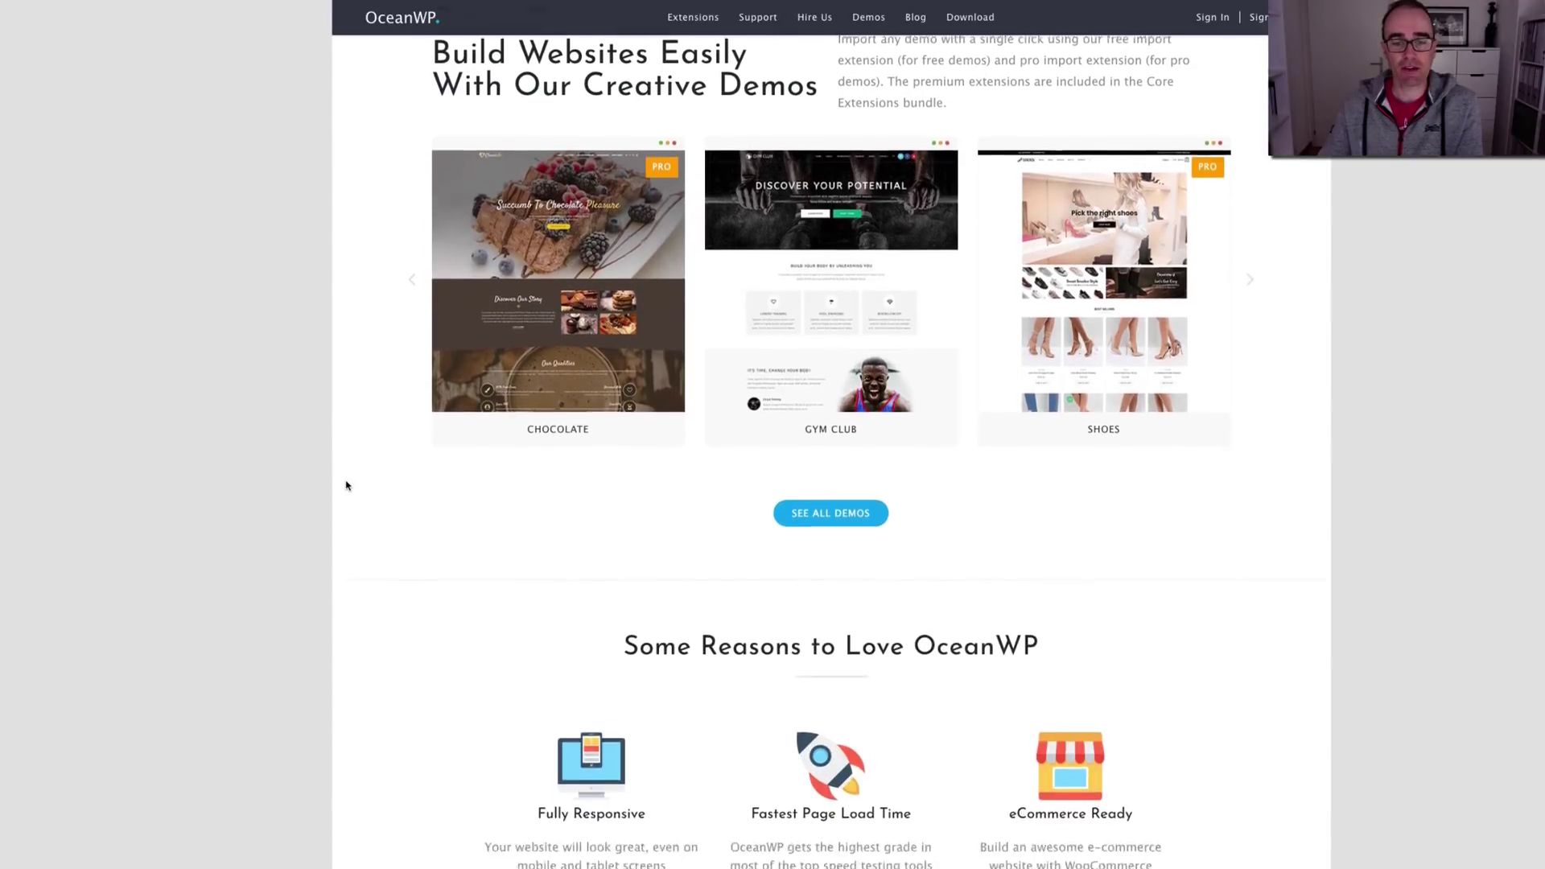
scroll(346, 486, down, 9)
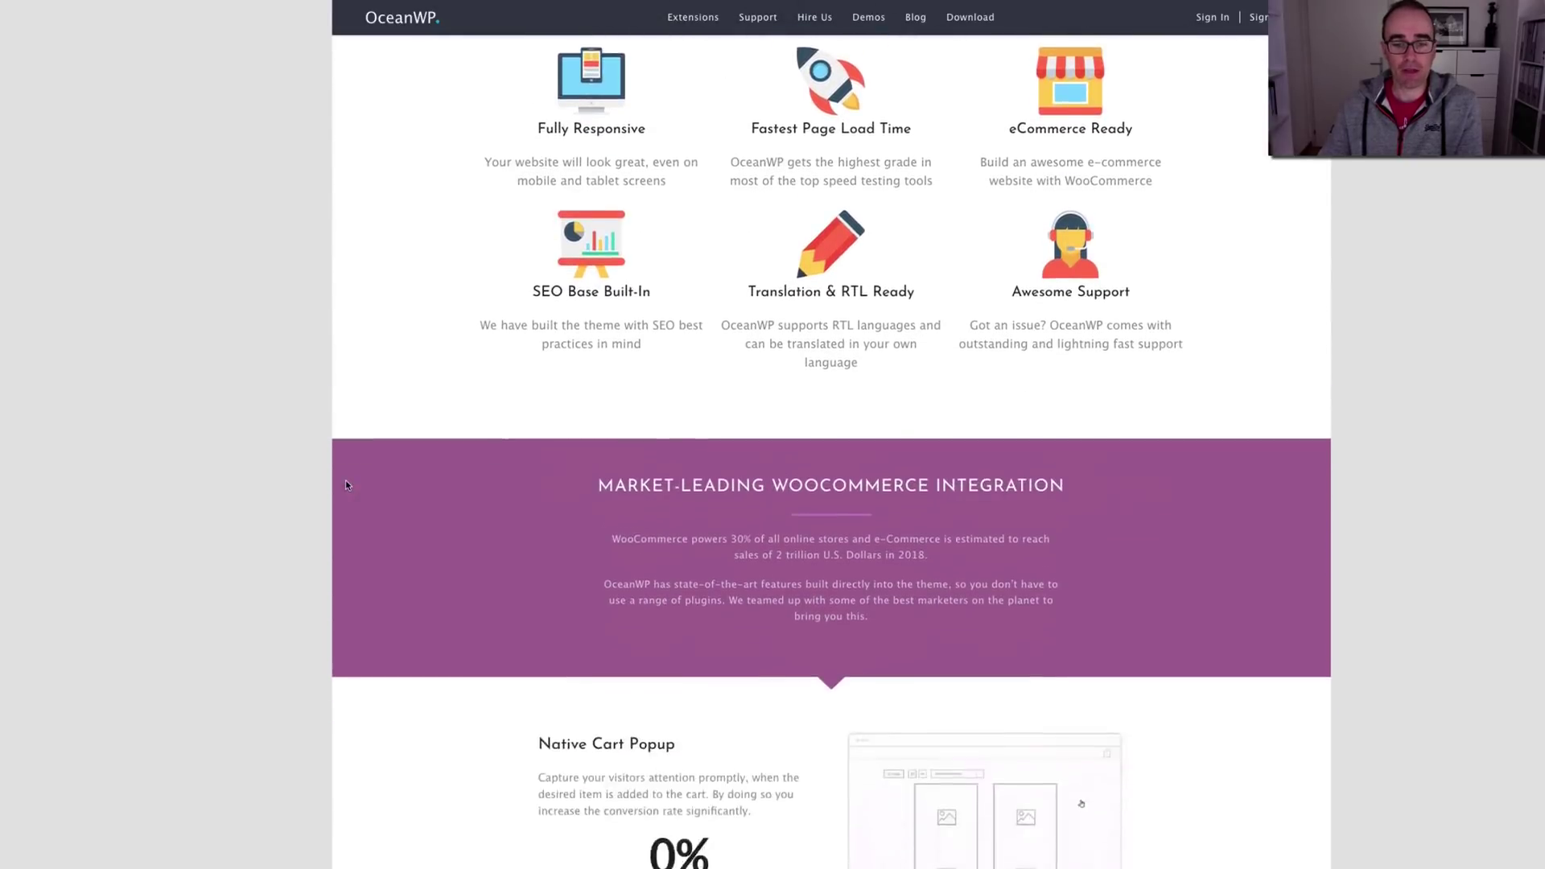
scroll(346, 485, down, 4)
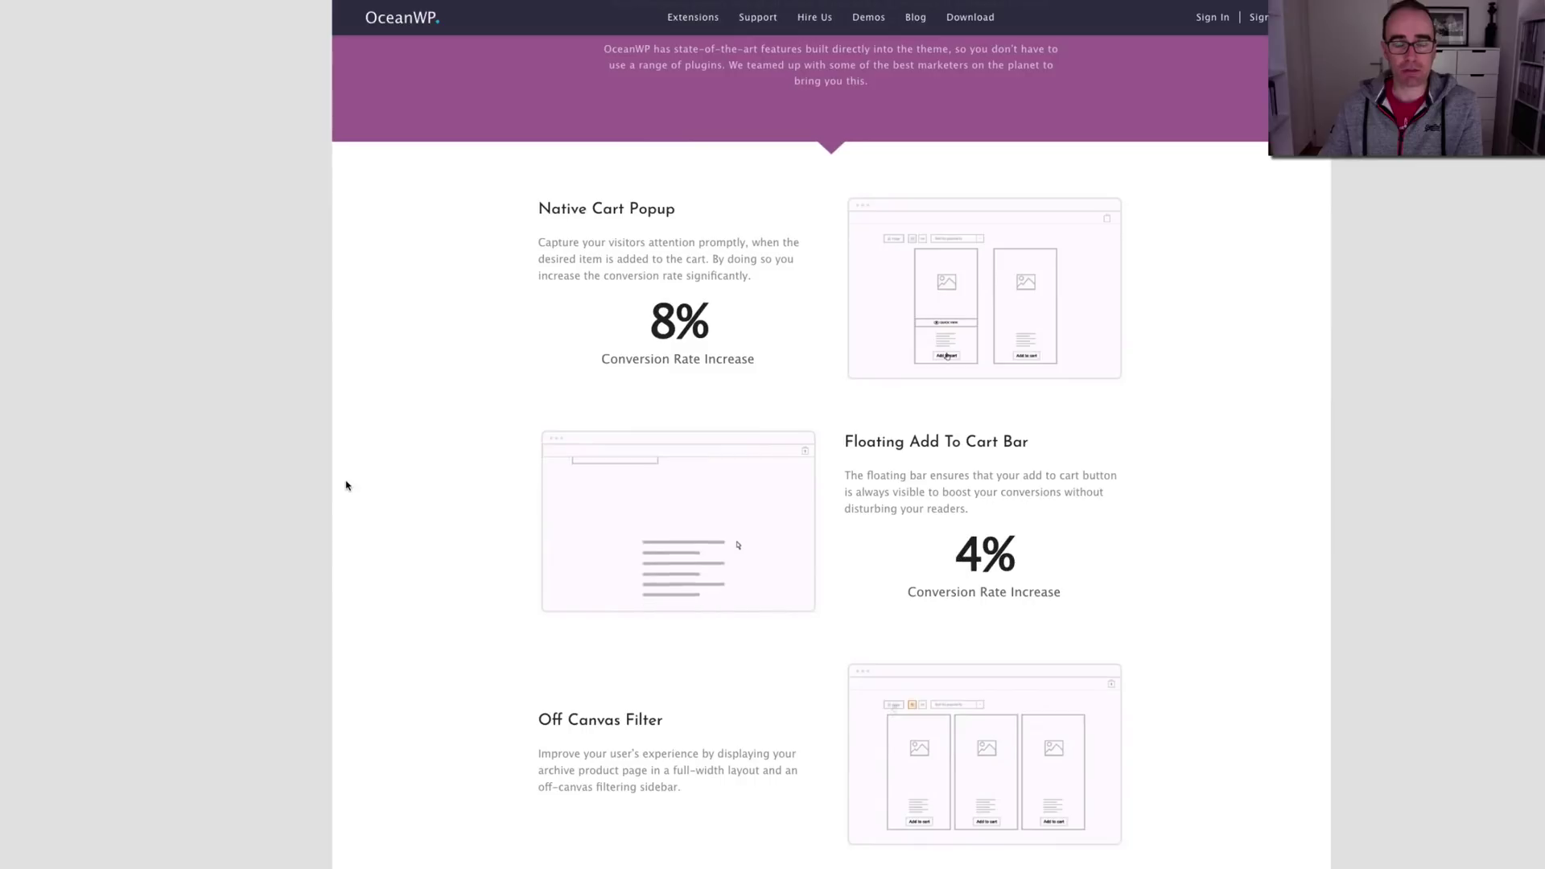
scroll(346, 485, down, 3)
scroll(346, 485, down, 10)
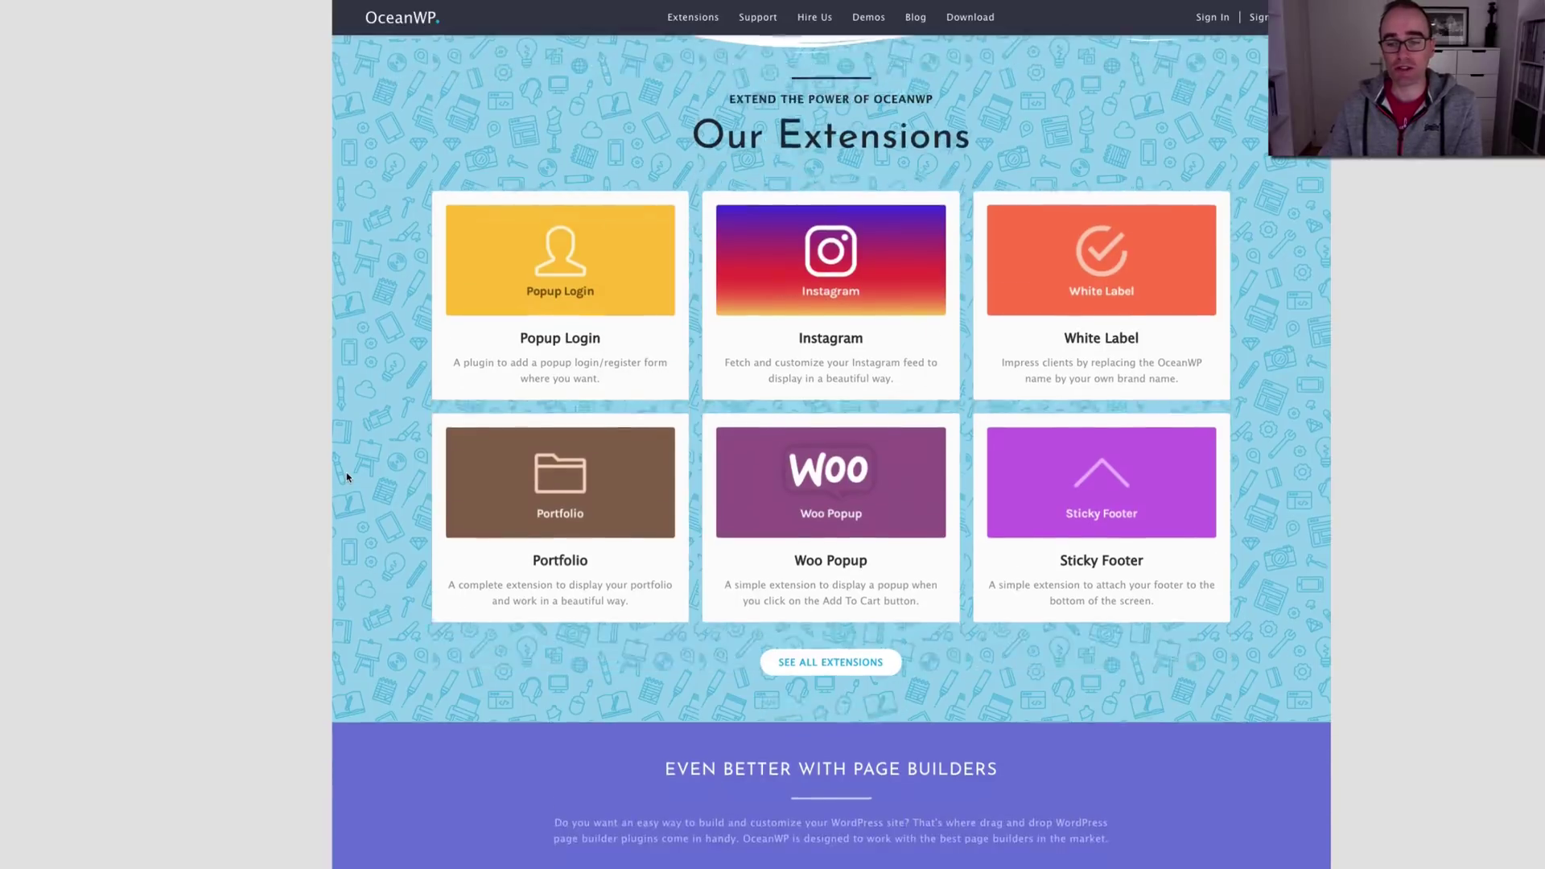
scroll(346, 475, down, 5)
Open SEE ALL EXTENSIONS and scroll through the full Extensions list
click(851, 350)
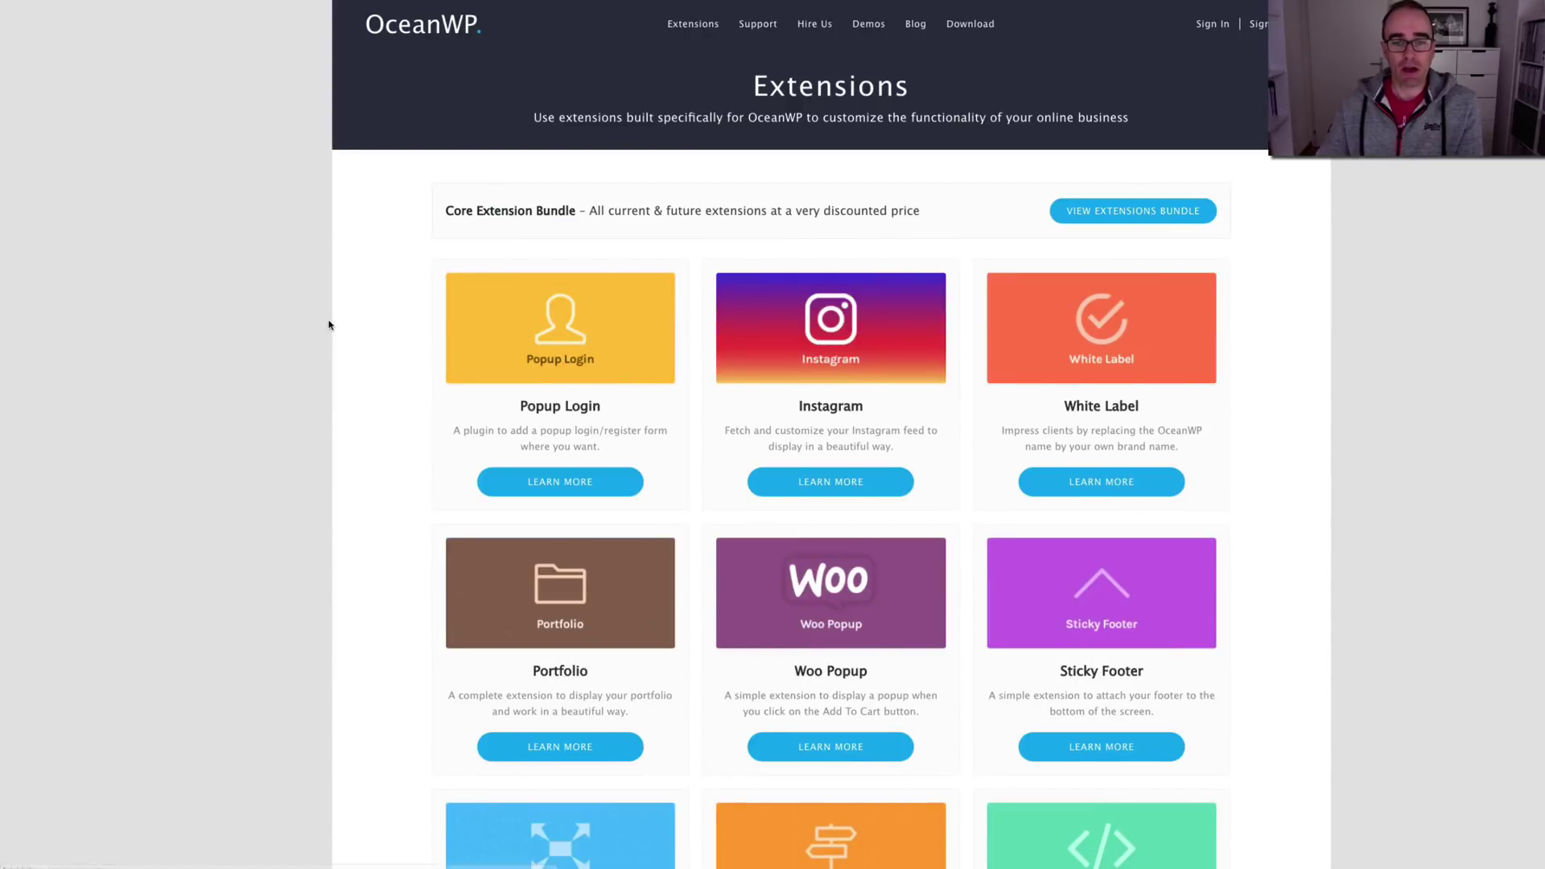
scroll(329, 325, down, 6)
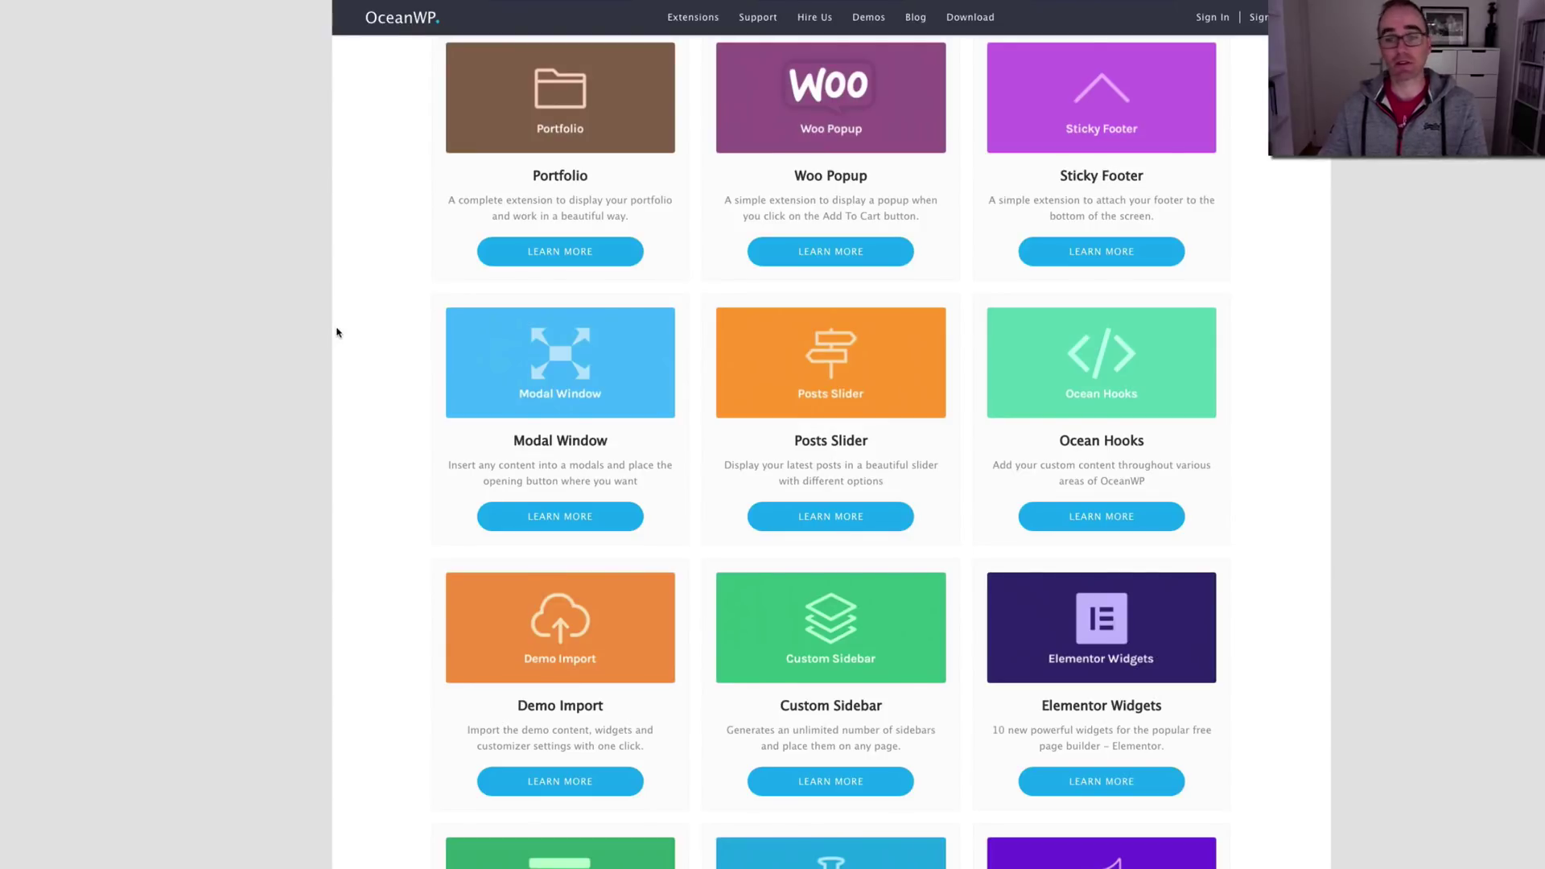
scroll(323, 348, down, 3)
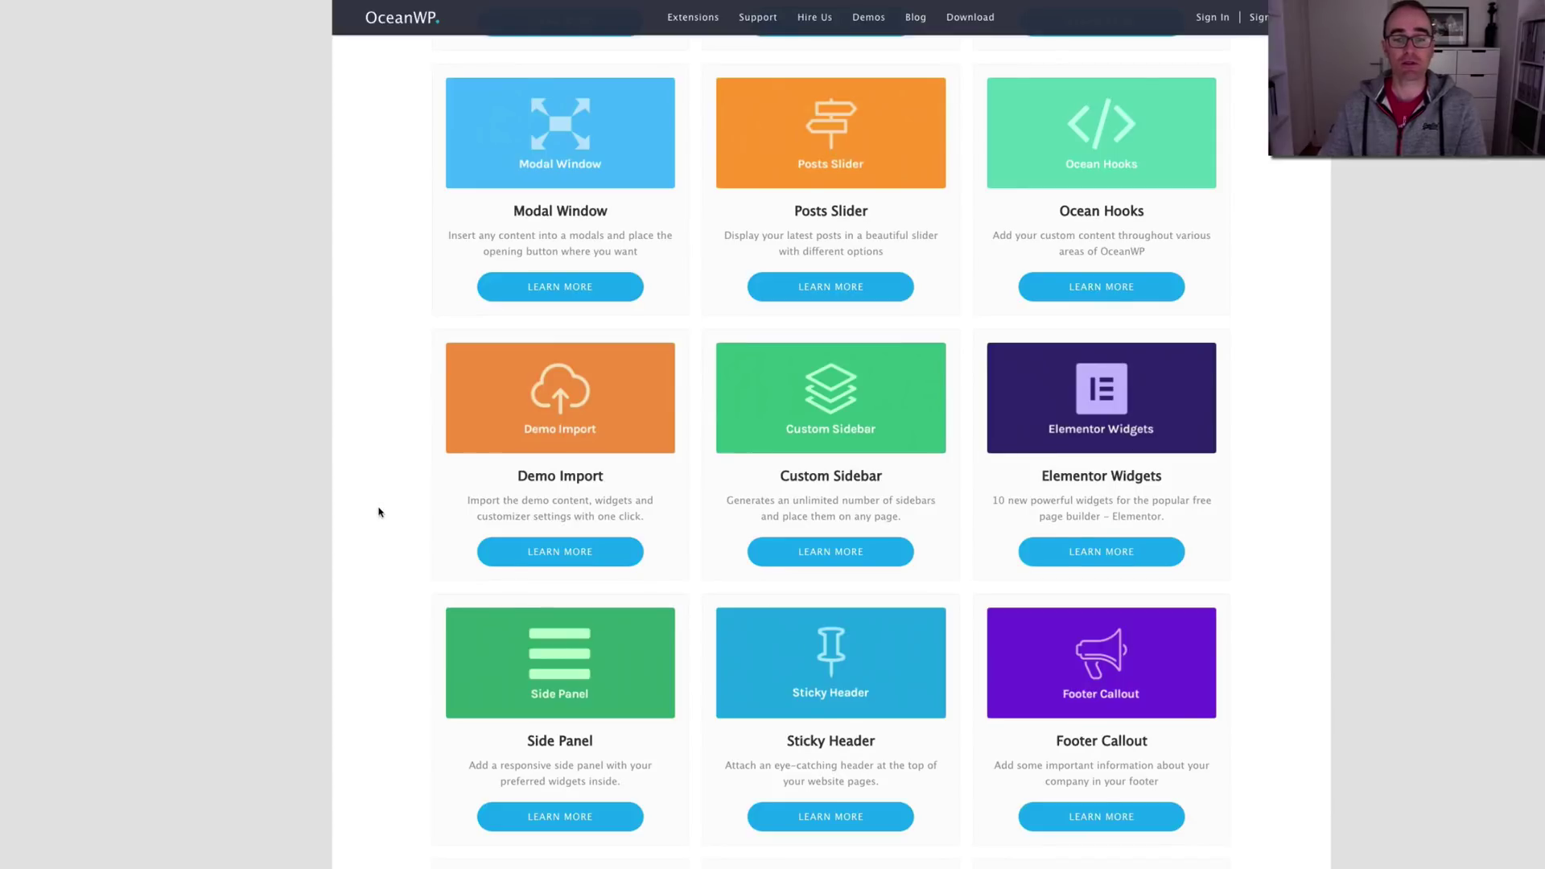
scroll(382, 515, down, 3)
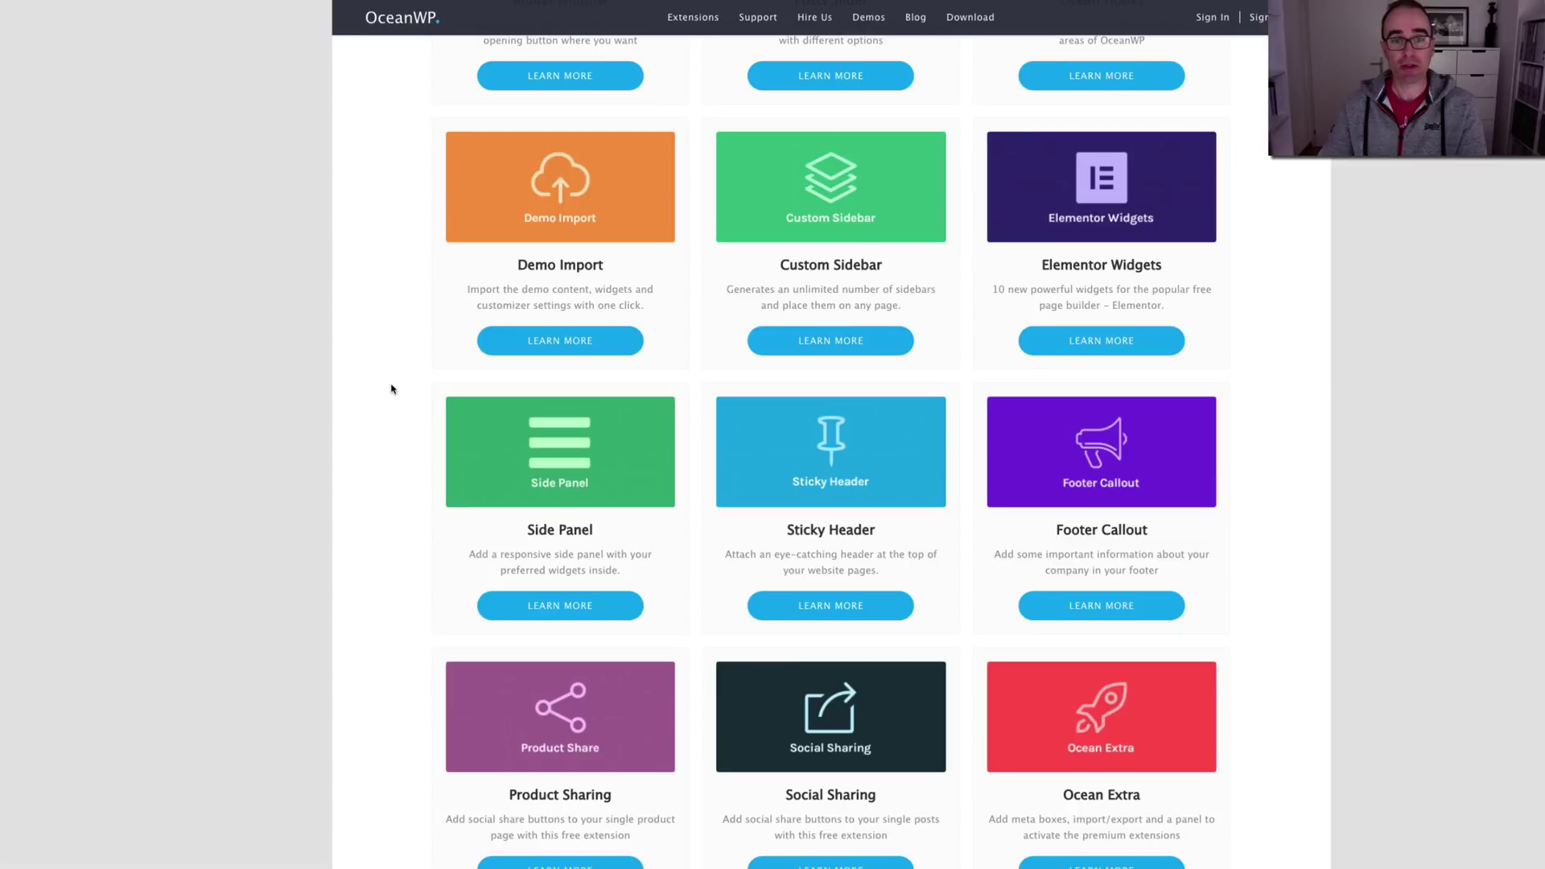
click(859, 21)
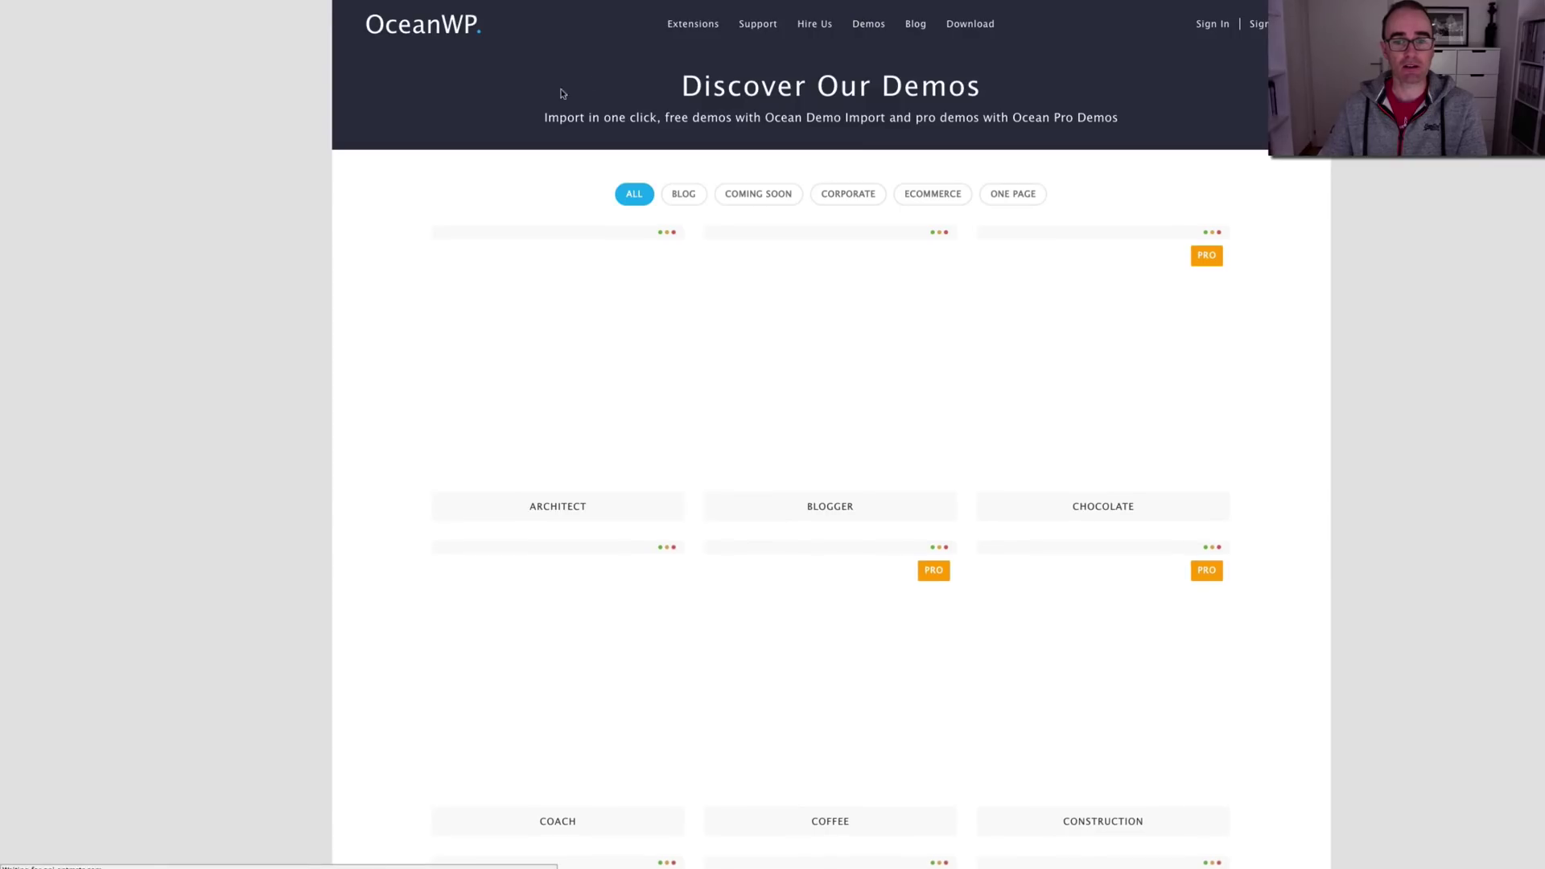
scroll(260, 236, down, 10)
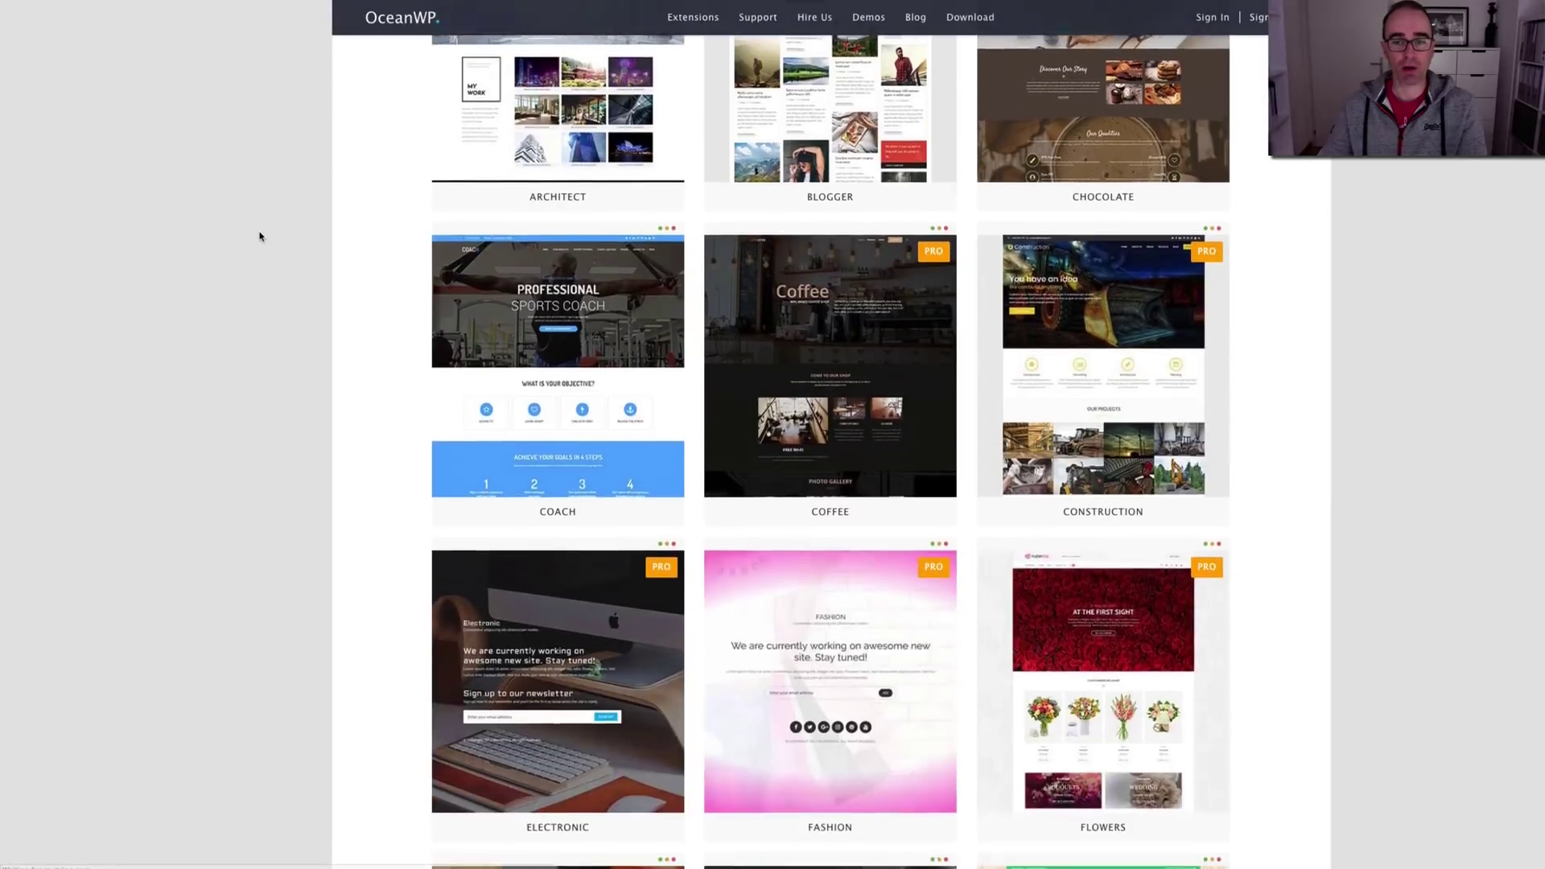
scroll(260, 235, down, 3)
scroll(260, 236, up, 10)
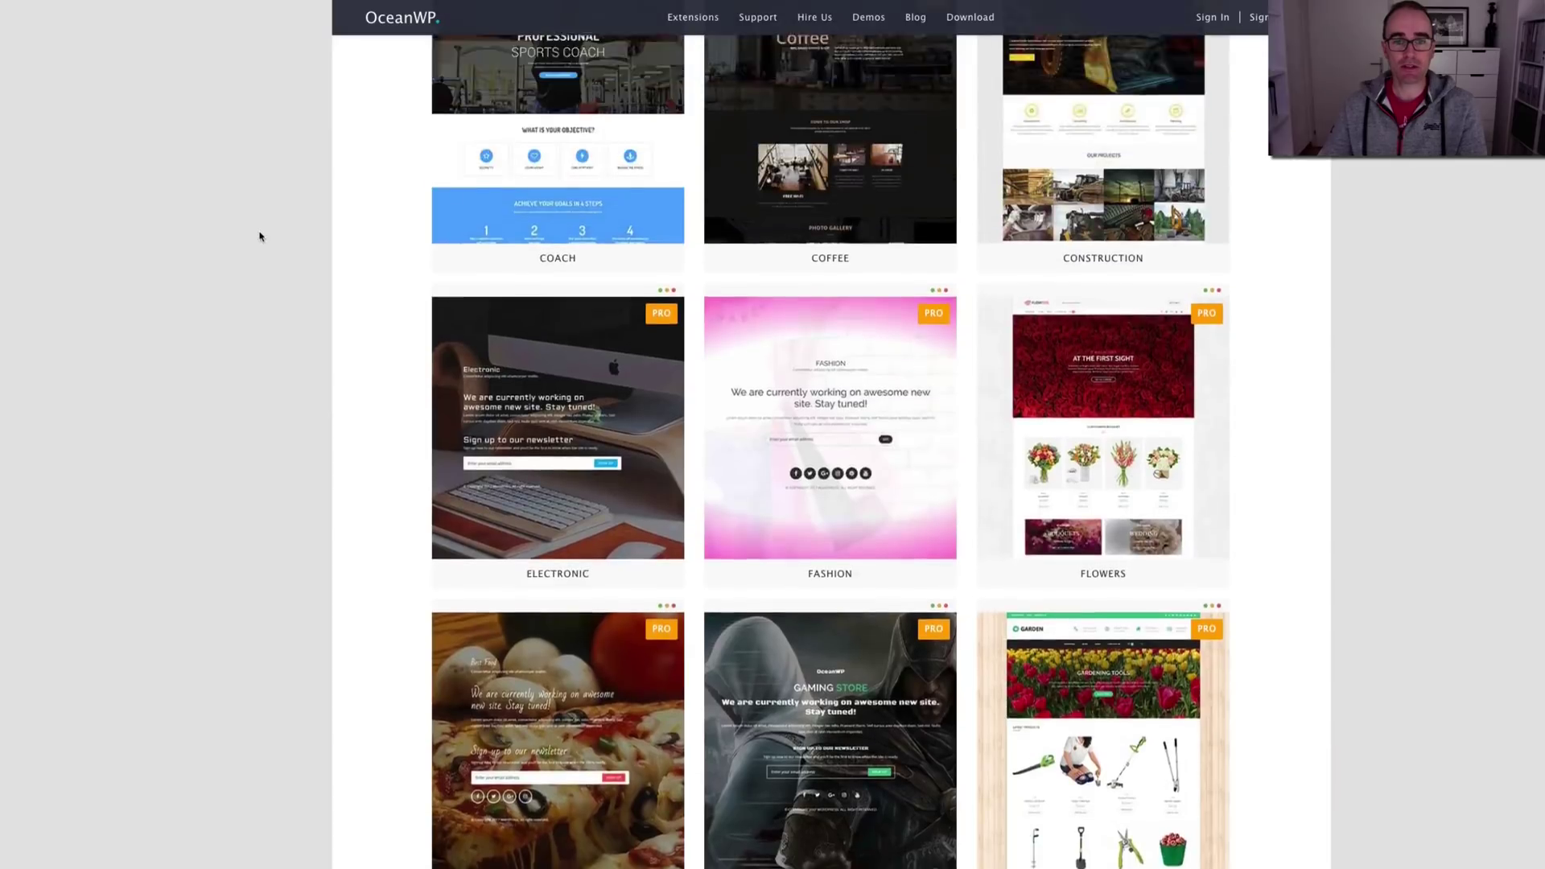
scroll(260, 235, up, 3)
scroll(260, 236, down, 5)
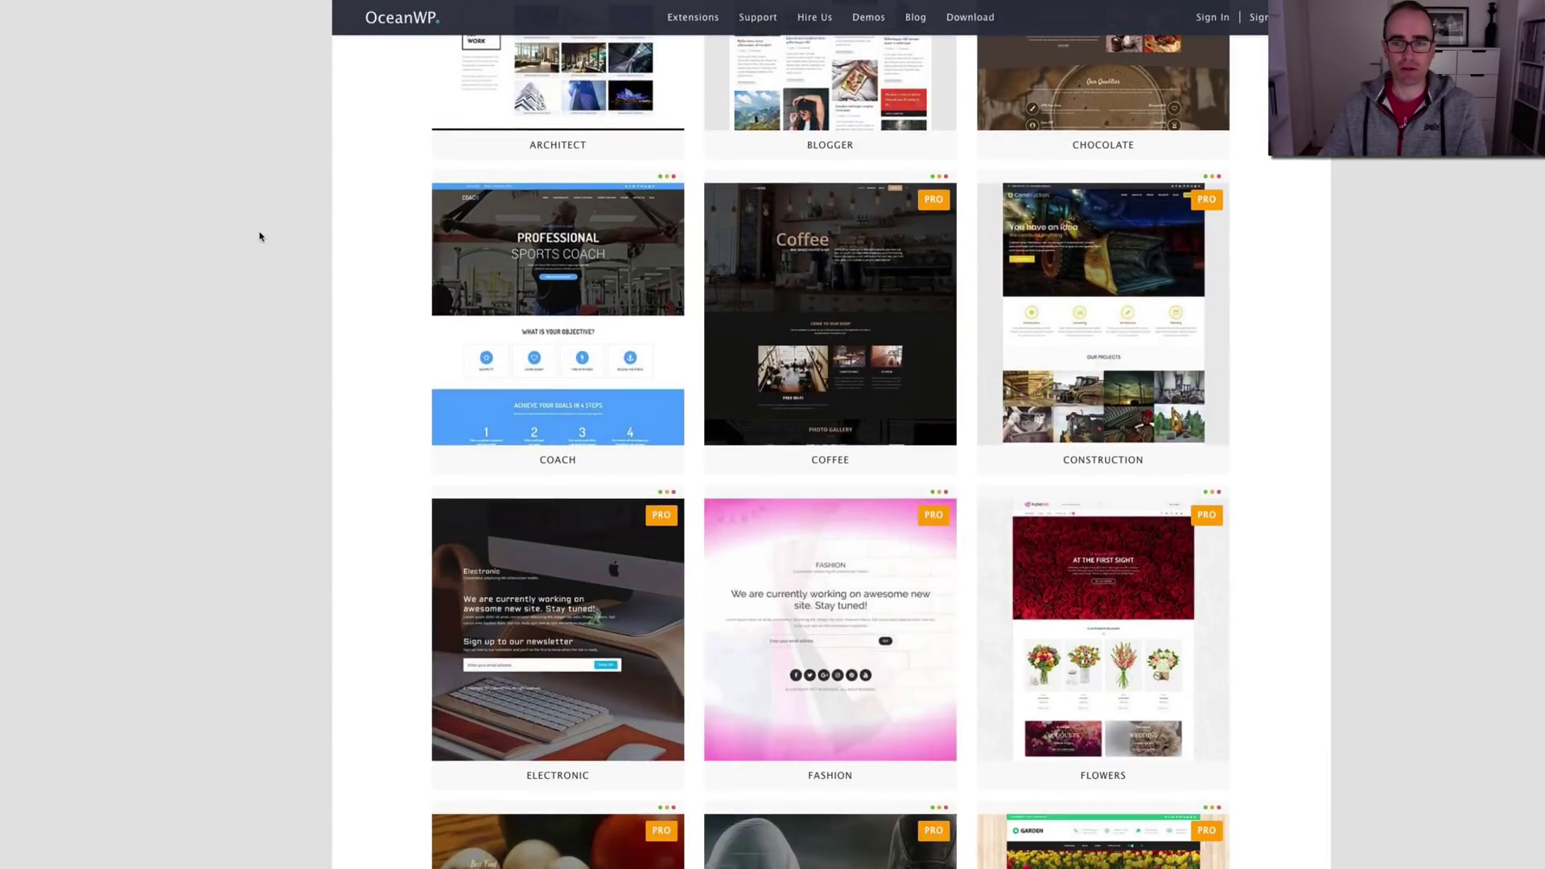
scroll(260, 236, down, 8)
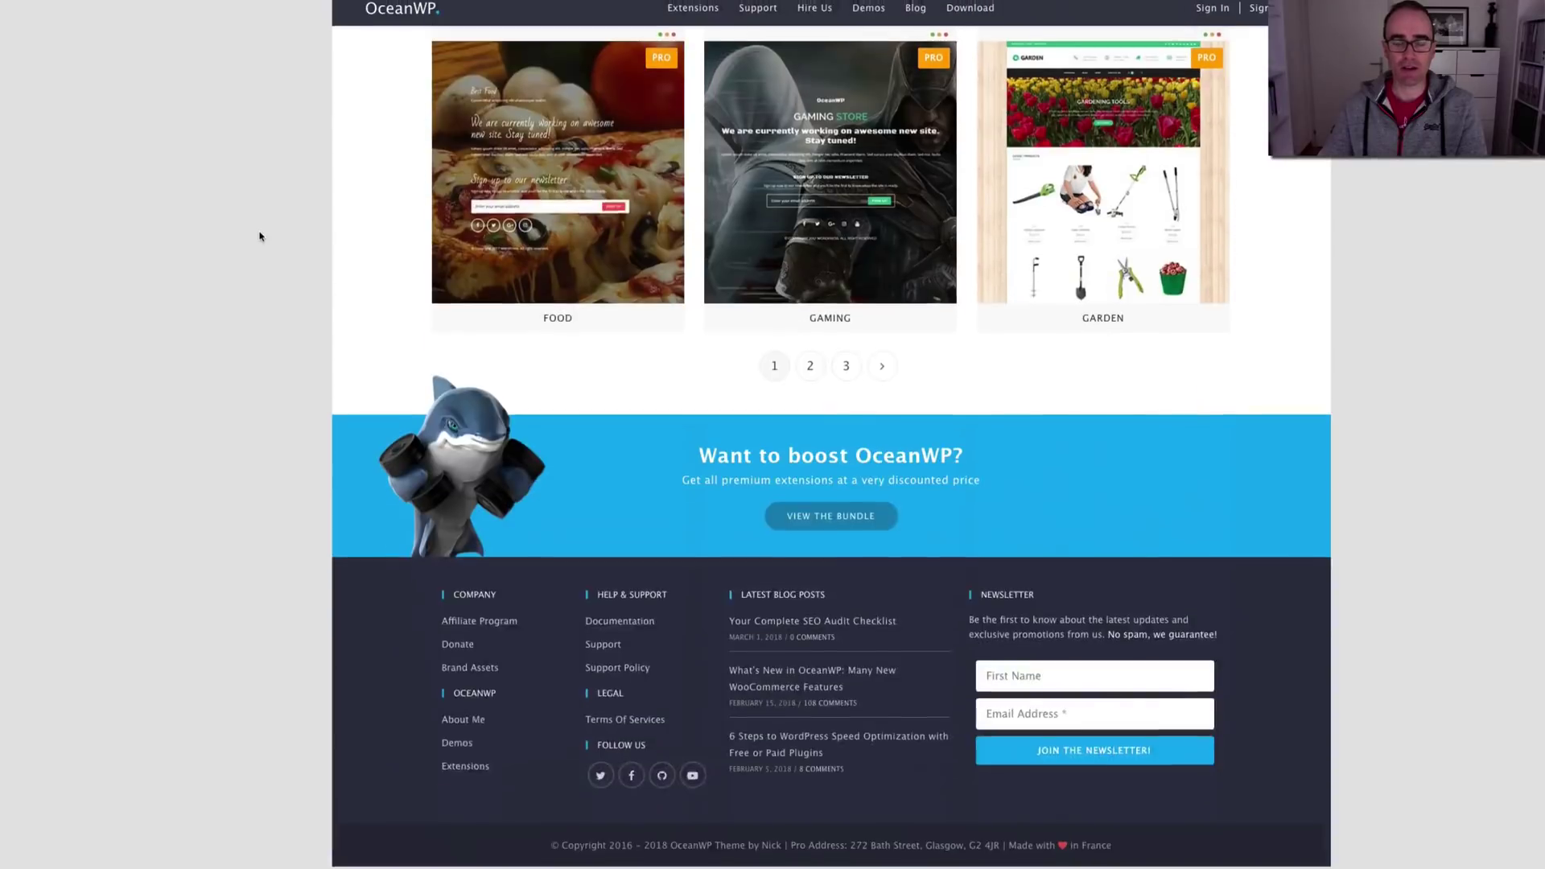
scroll(260, 236, up, 1)
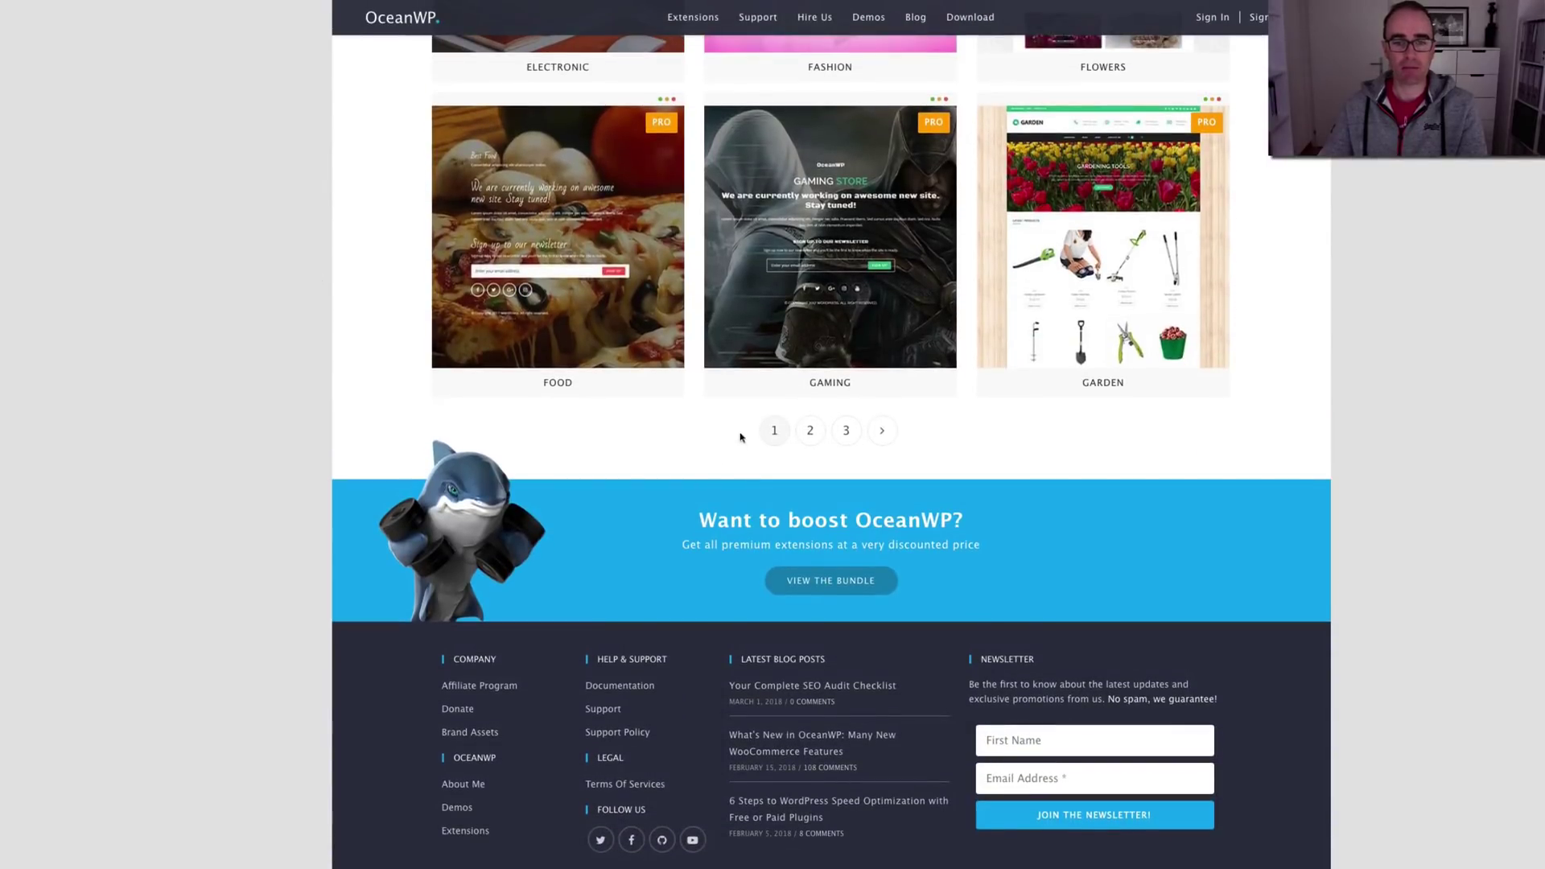
mouse_move(724, 39)
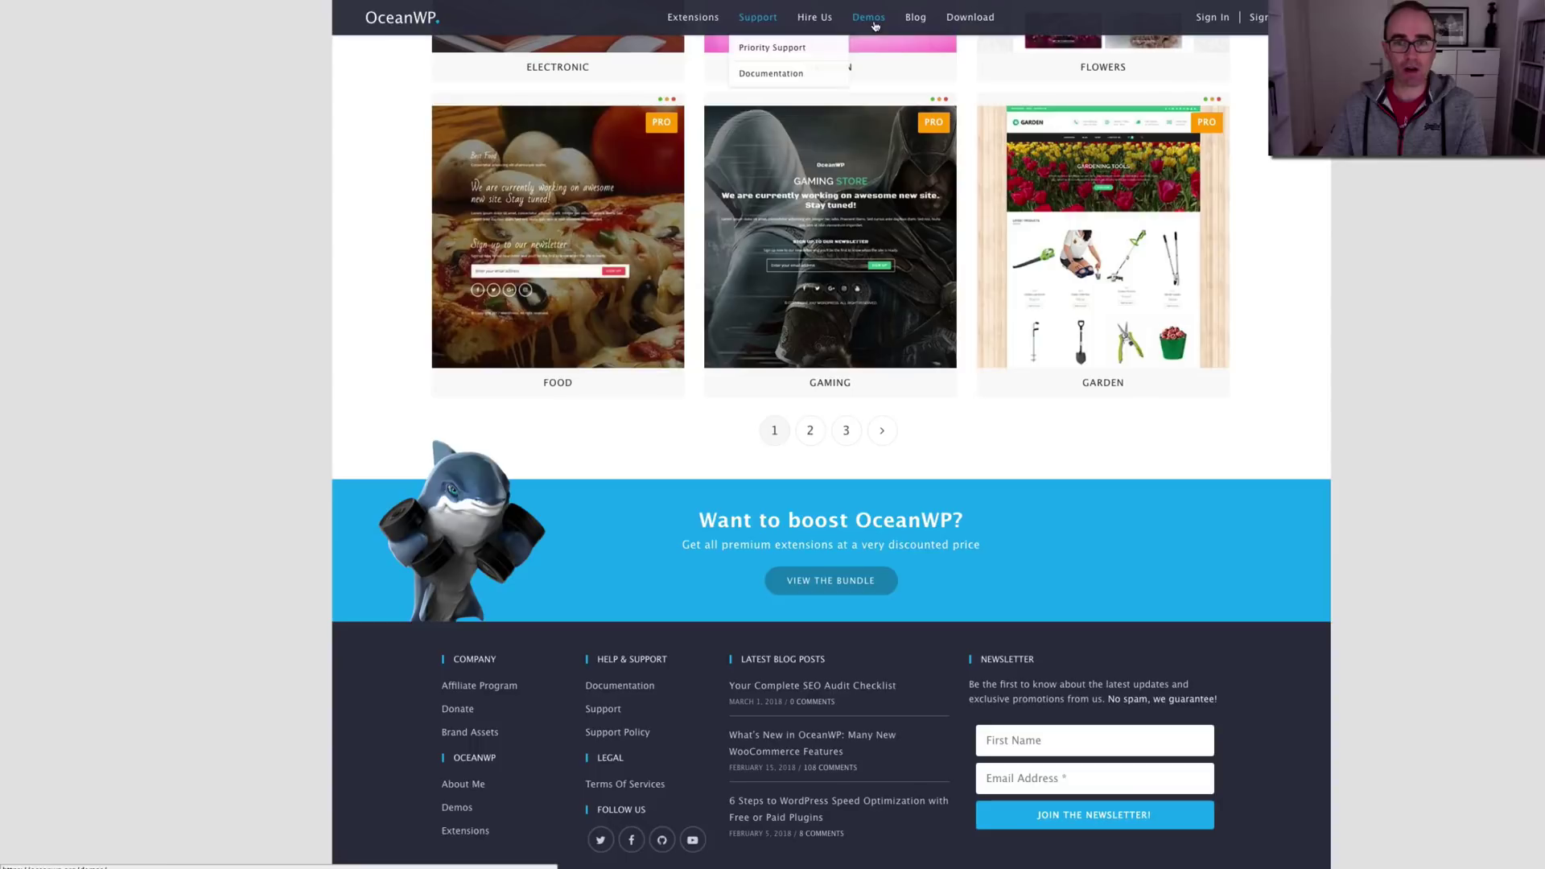
click(811, 431)
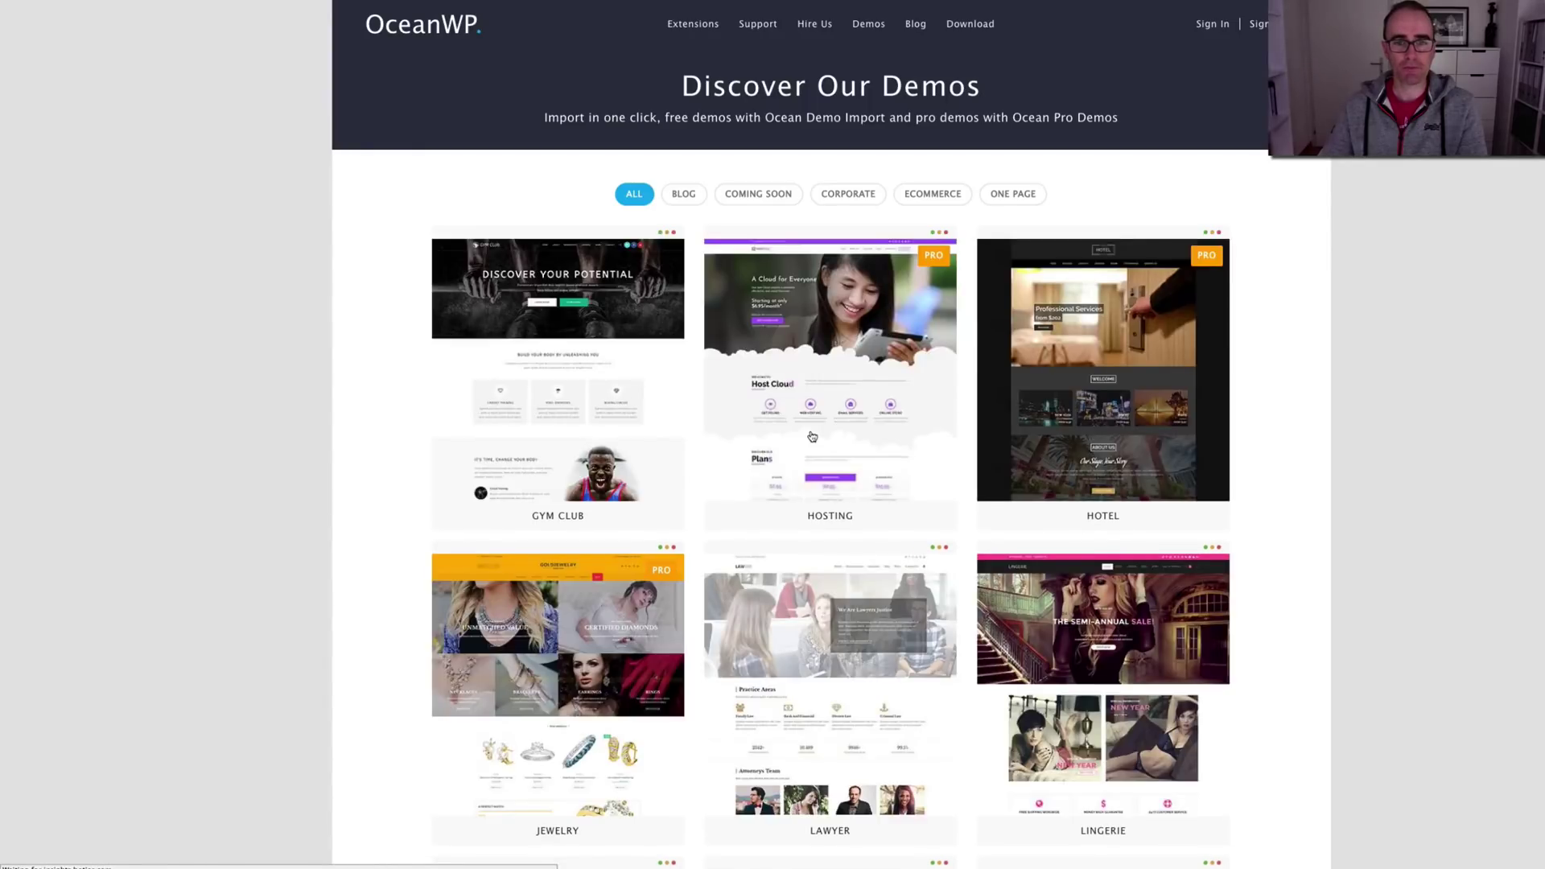
click(835, 194)
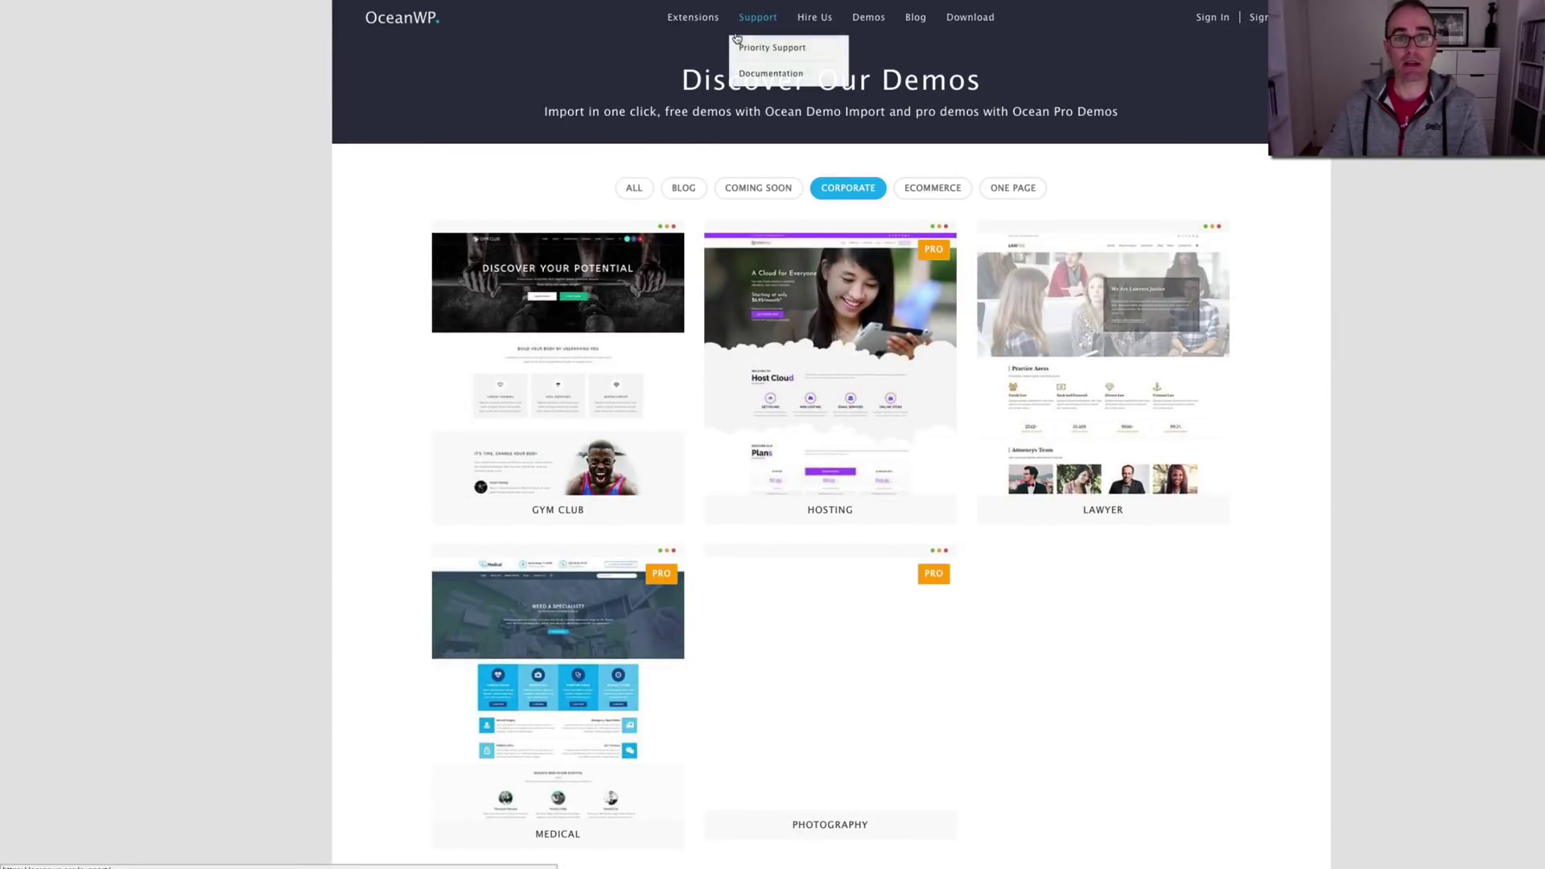
Scroll to the bottom of the Extensions page and back up
scroll(253, 266, down, 10)
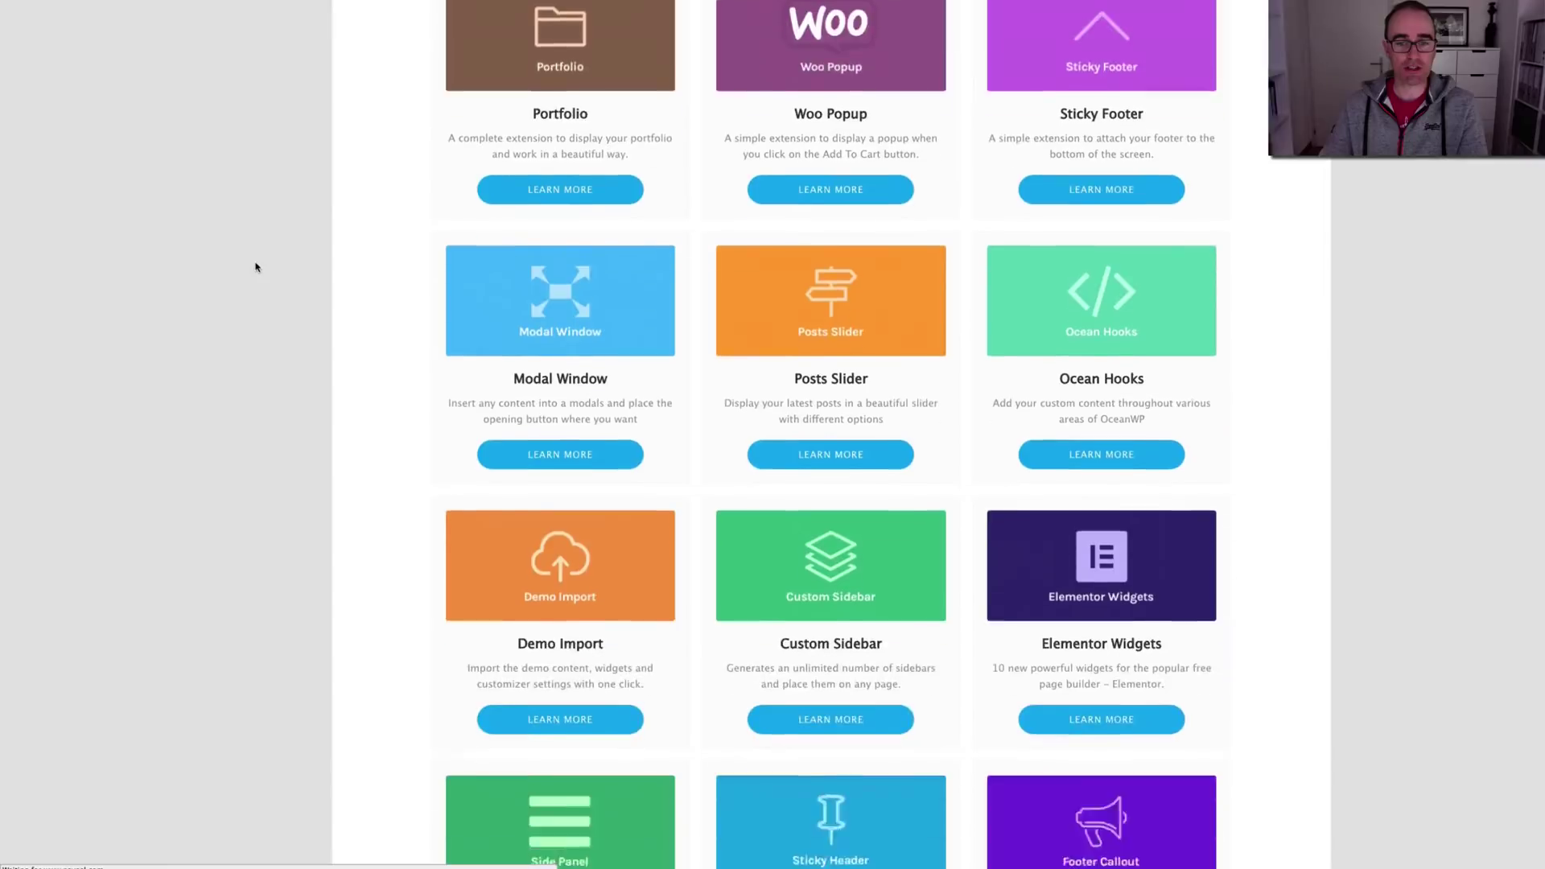
scroll(256, 267, down, 5)
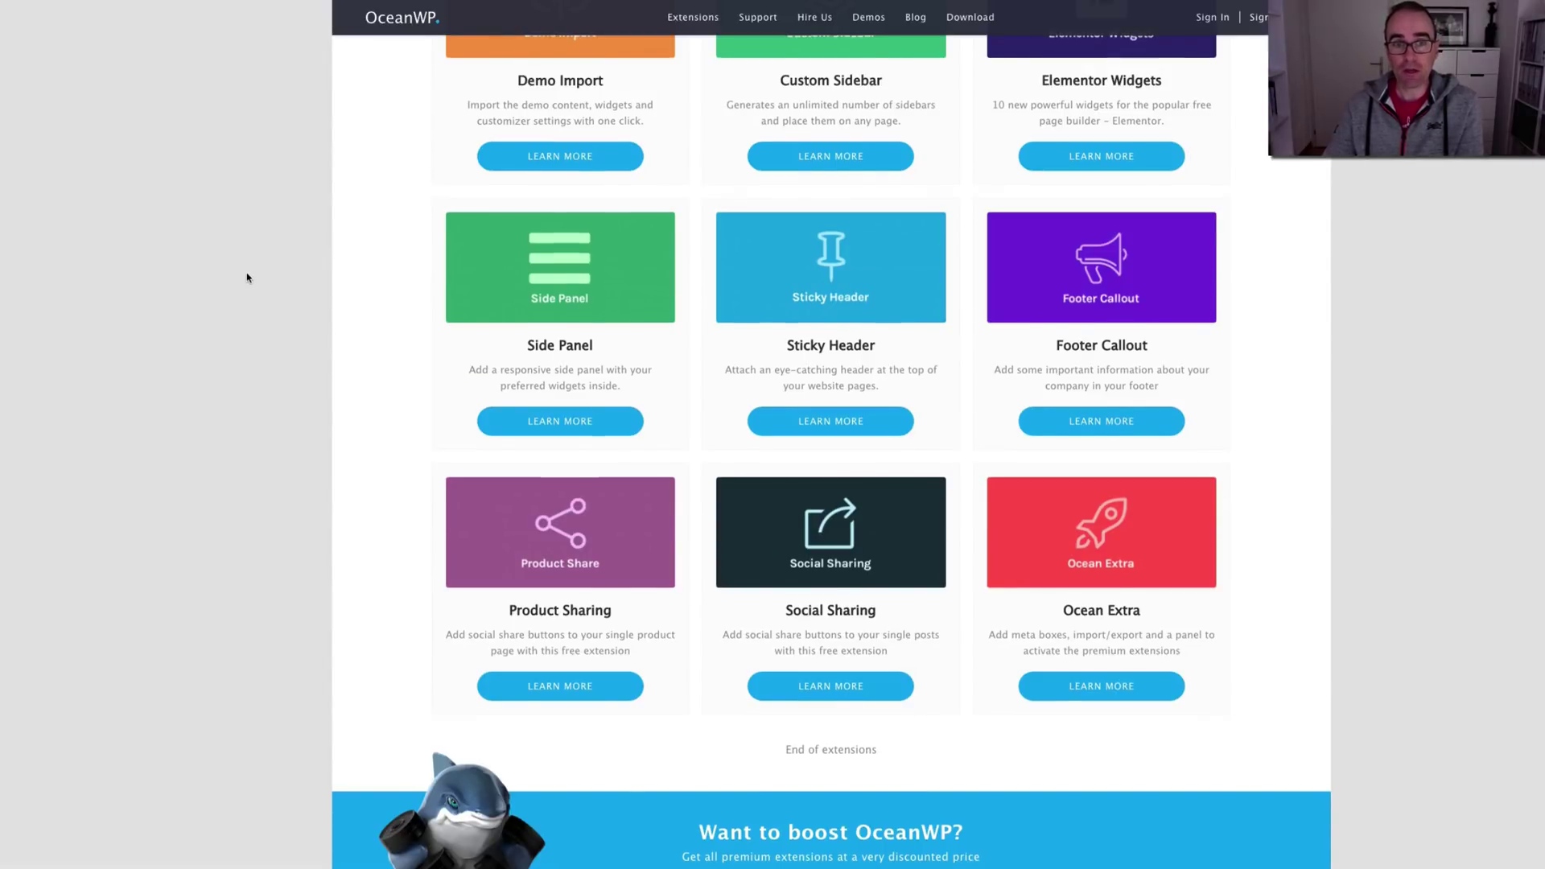
scroll(247, 278, up, 15)
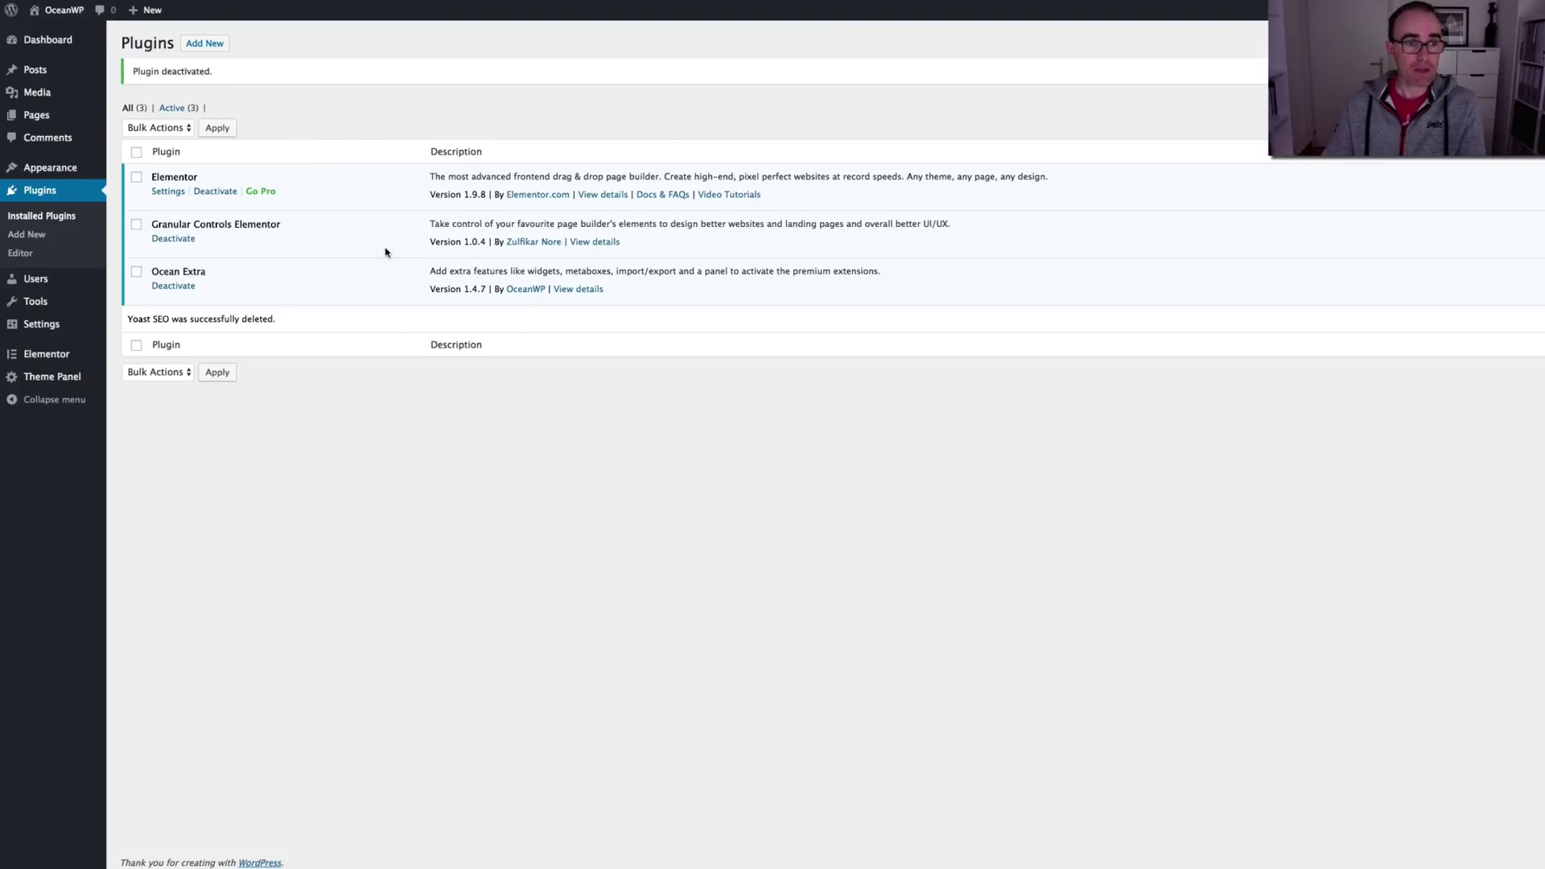
Go to Appearance > Themes to see OceanWP Child active
mouse_move(52, 175)
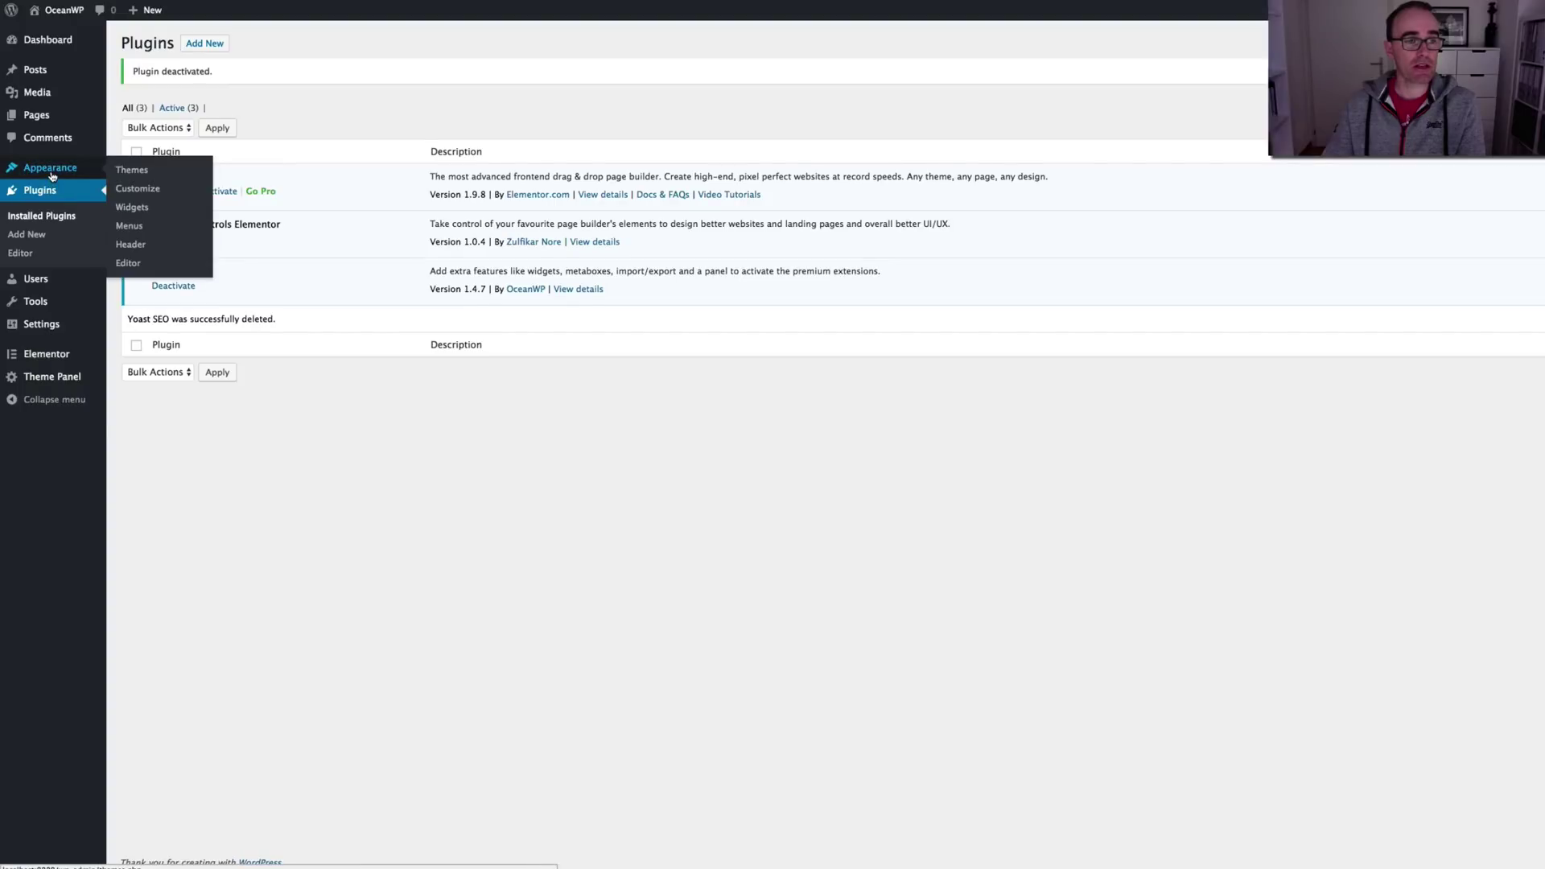
click(129, 170)
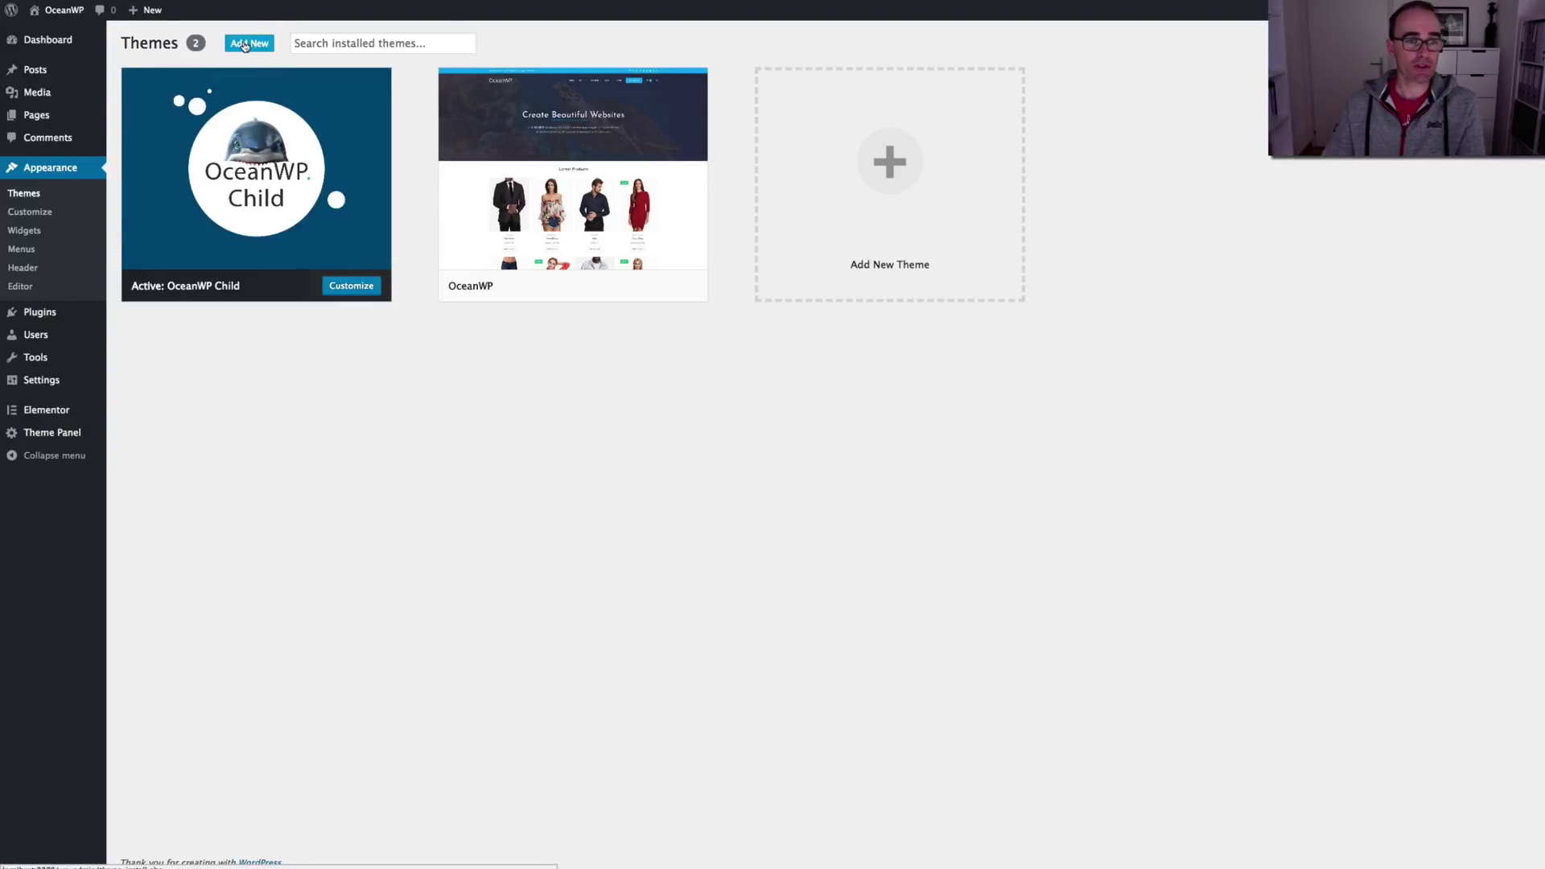
Confirm OceanWP is installed under Add New, then return to the installed themes list
click(246, 44)
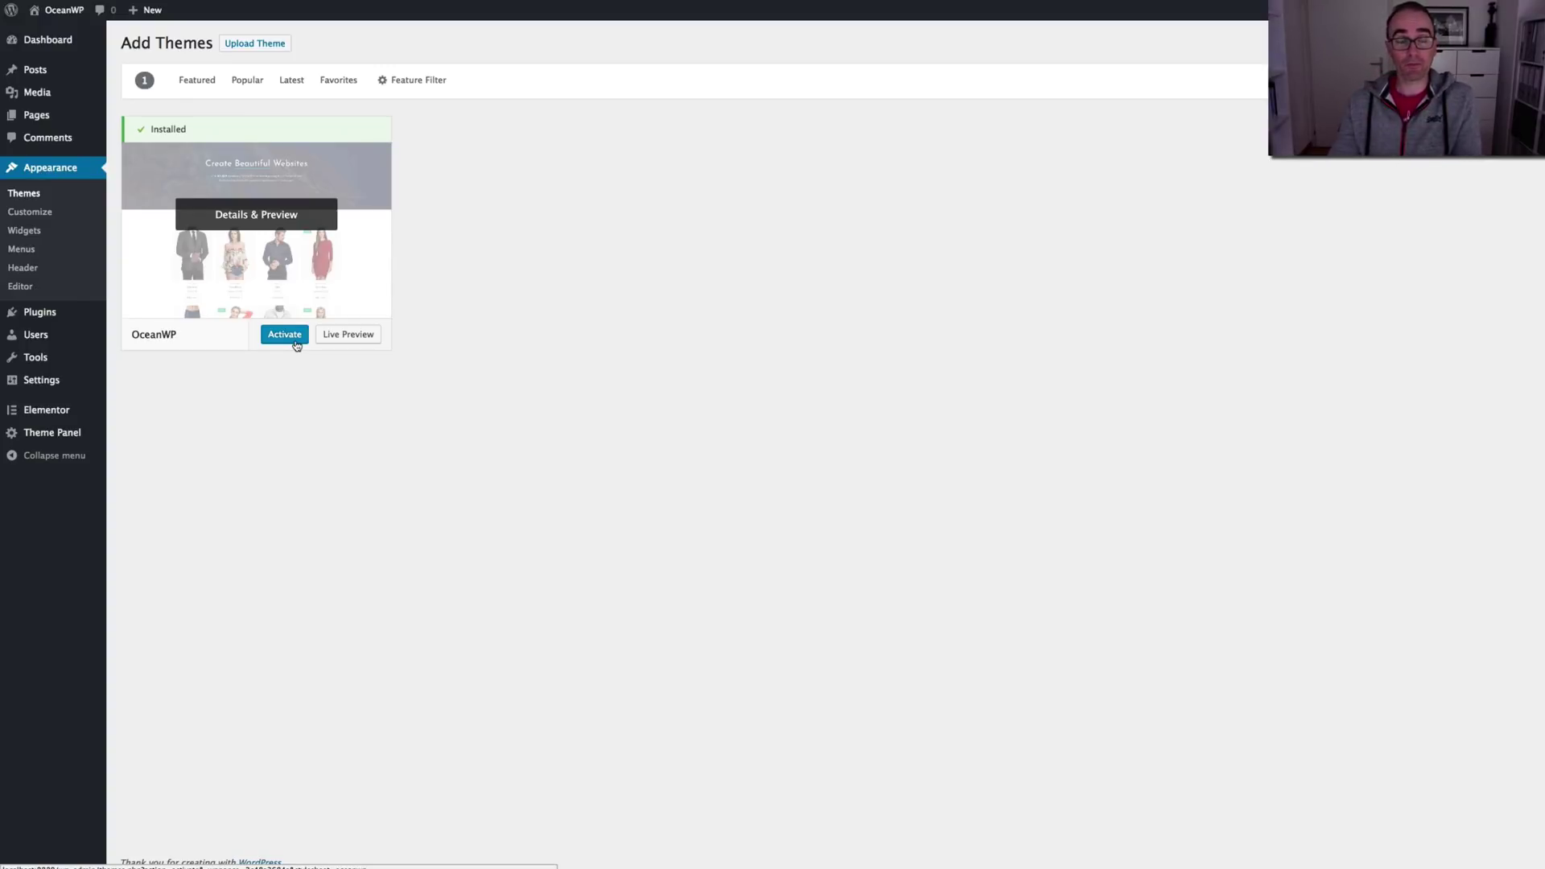
click(30, 193)
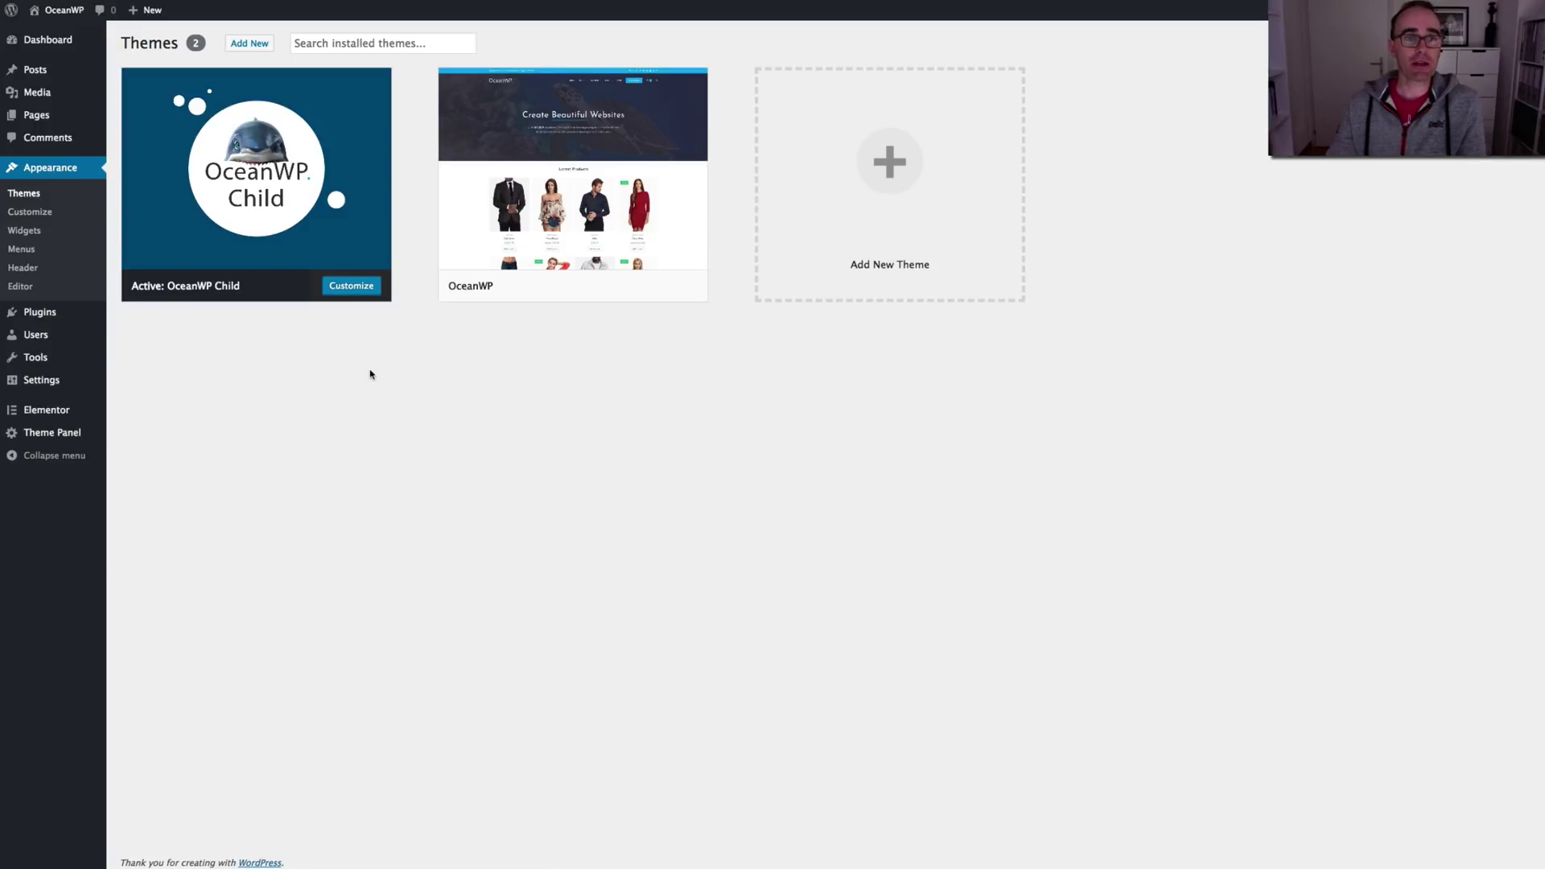
mouse_move(282, 224)
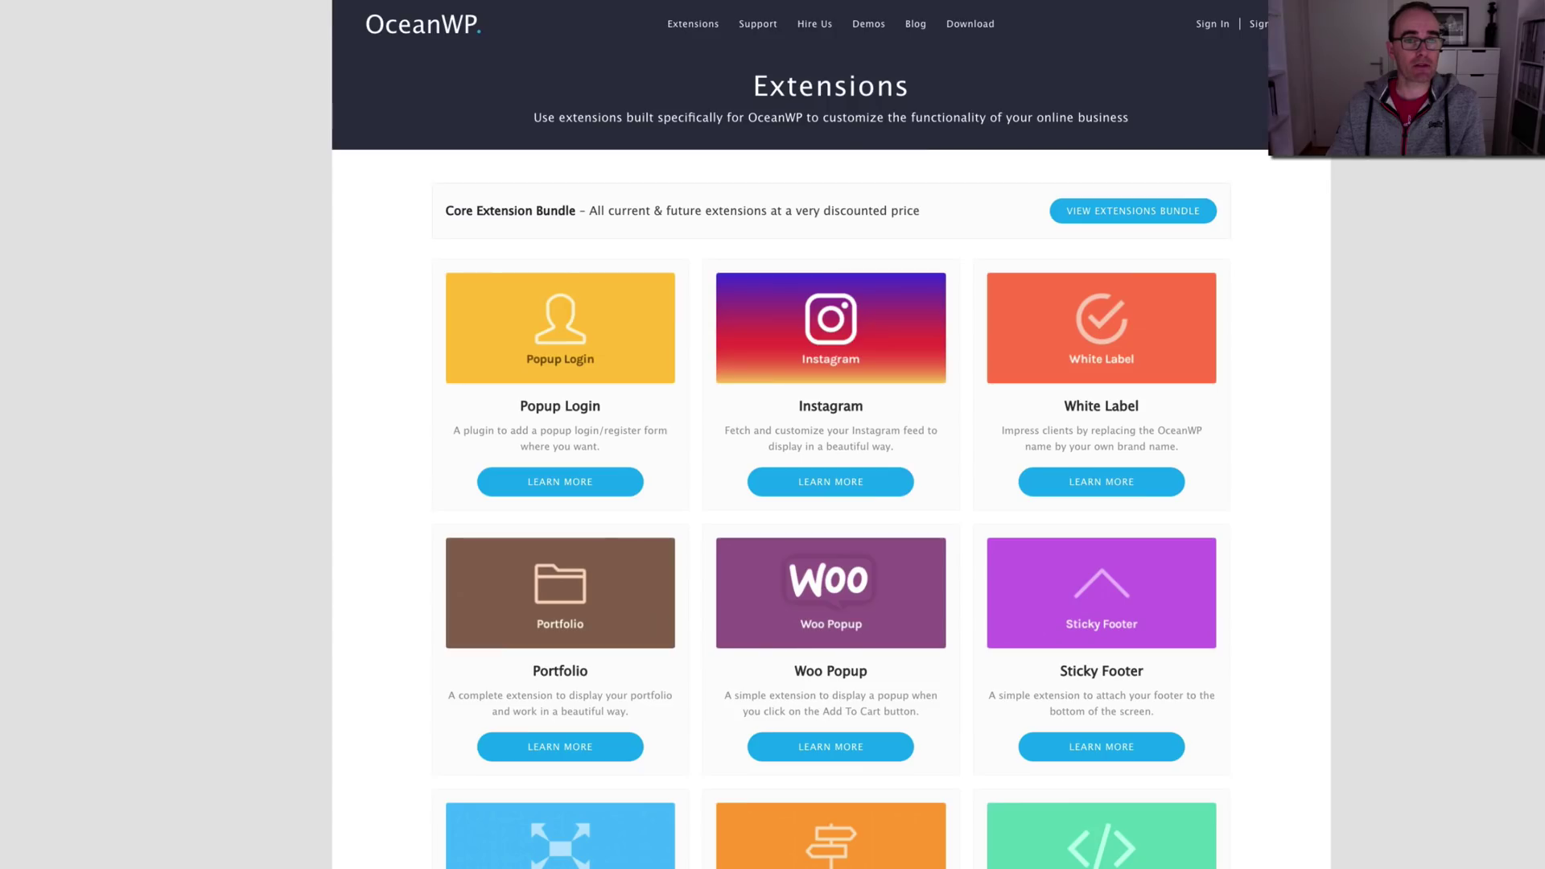
Search Google for 'oceanwp child theme' and open the Sample Child Theme documentation
key(super+l)
text(oceanwp)
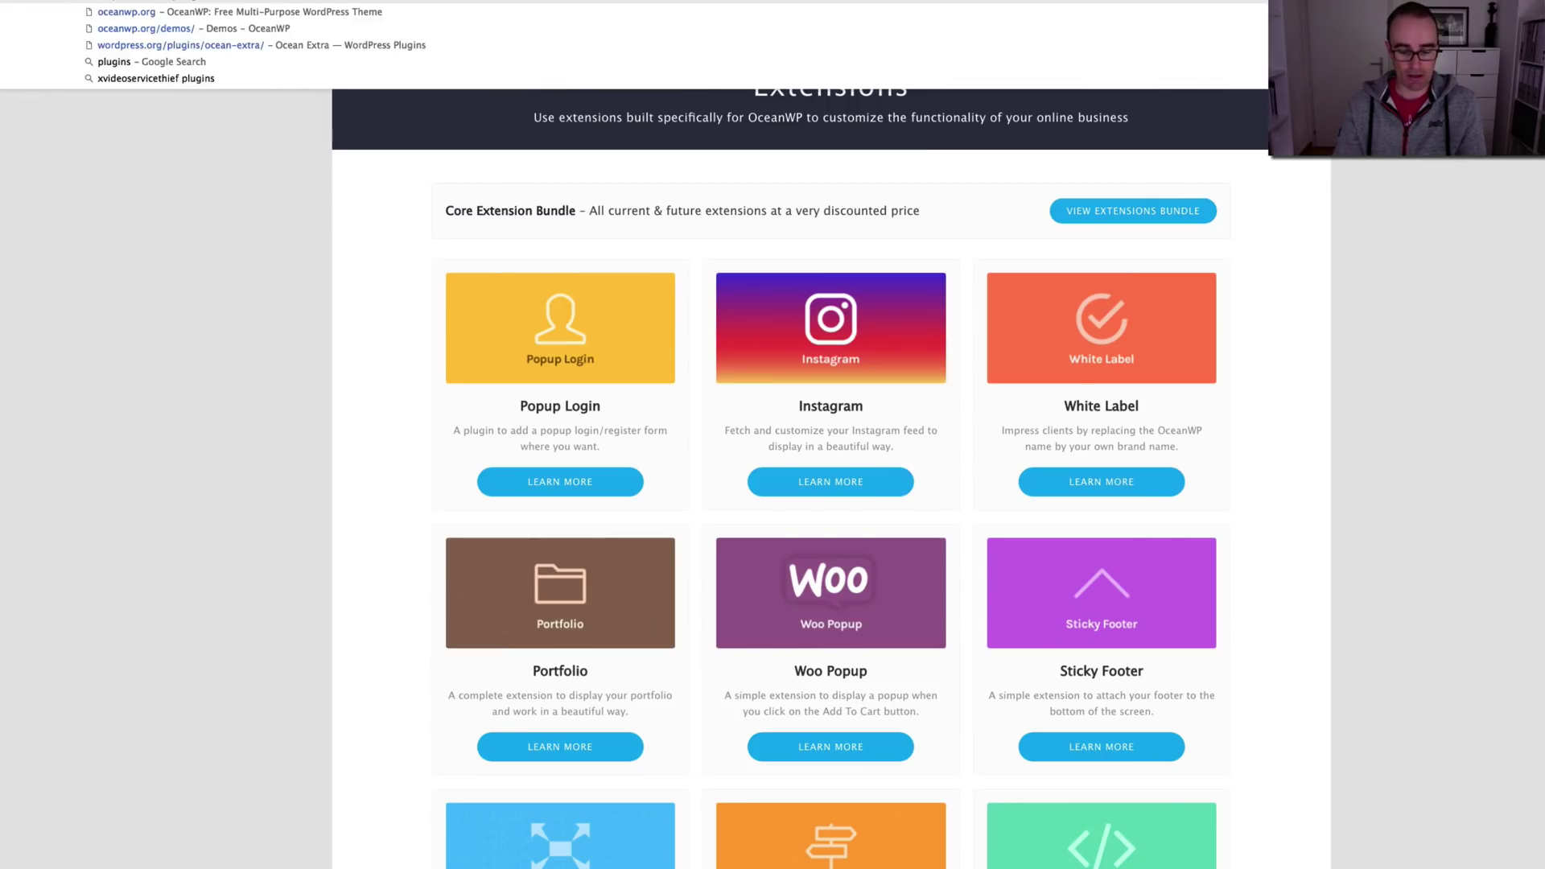
text( child)
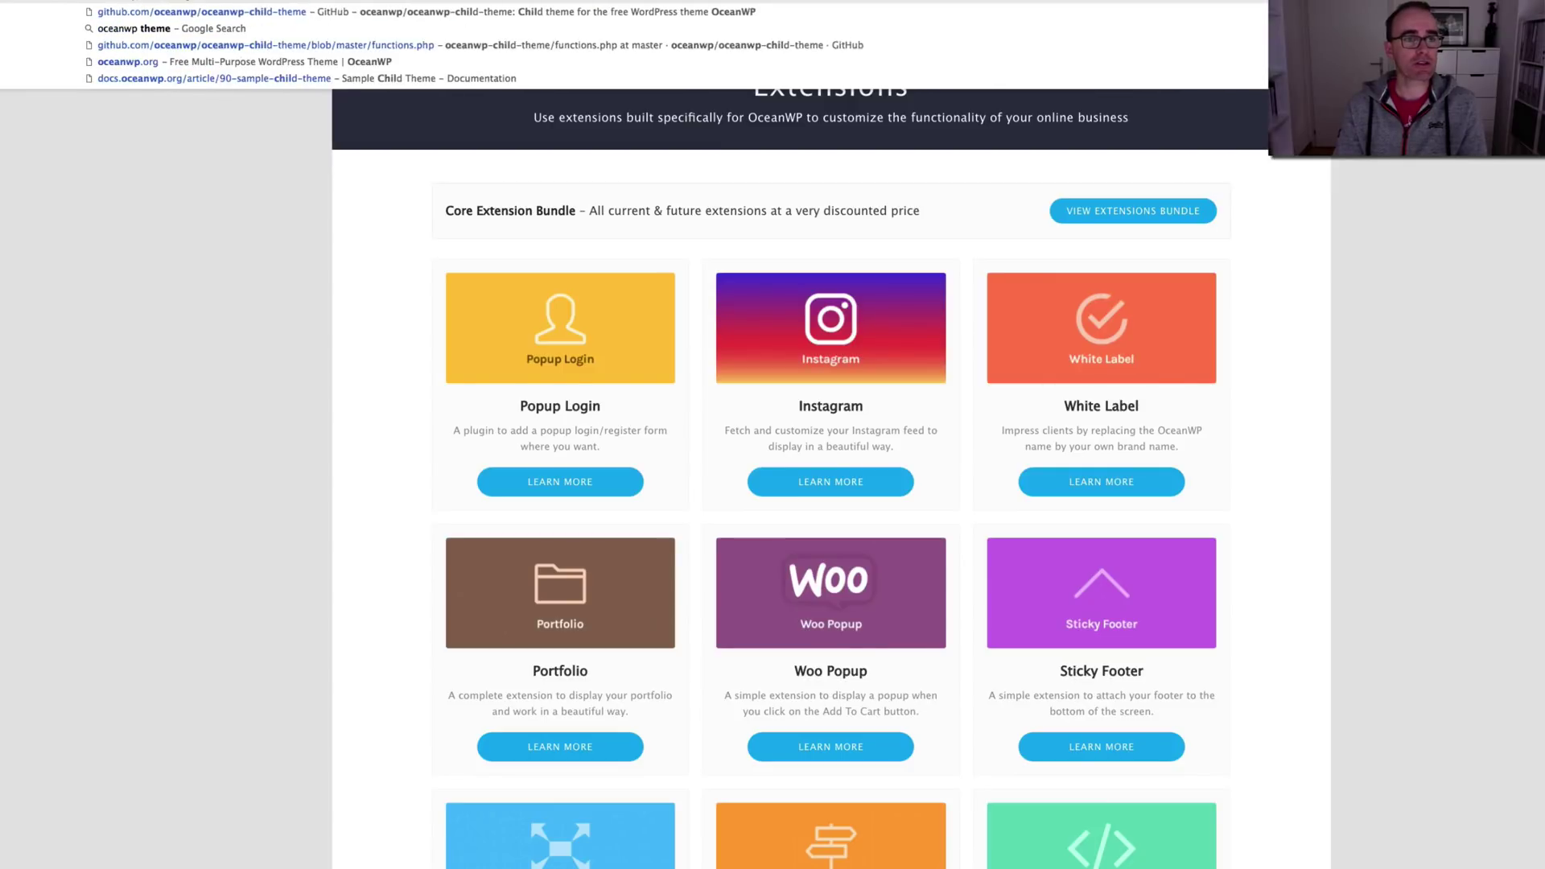
text( theme)
key(Return)
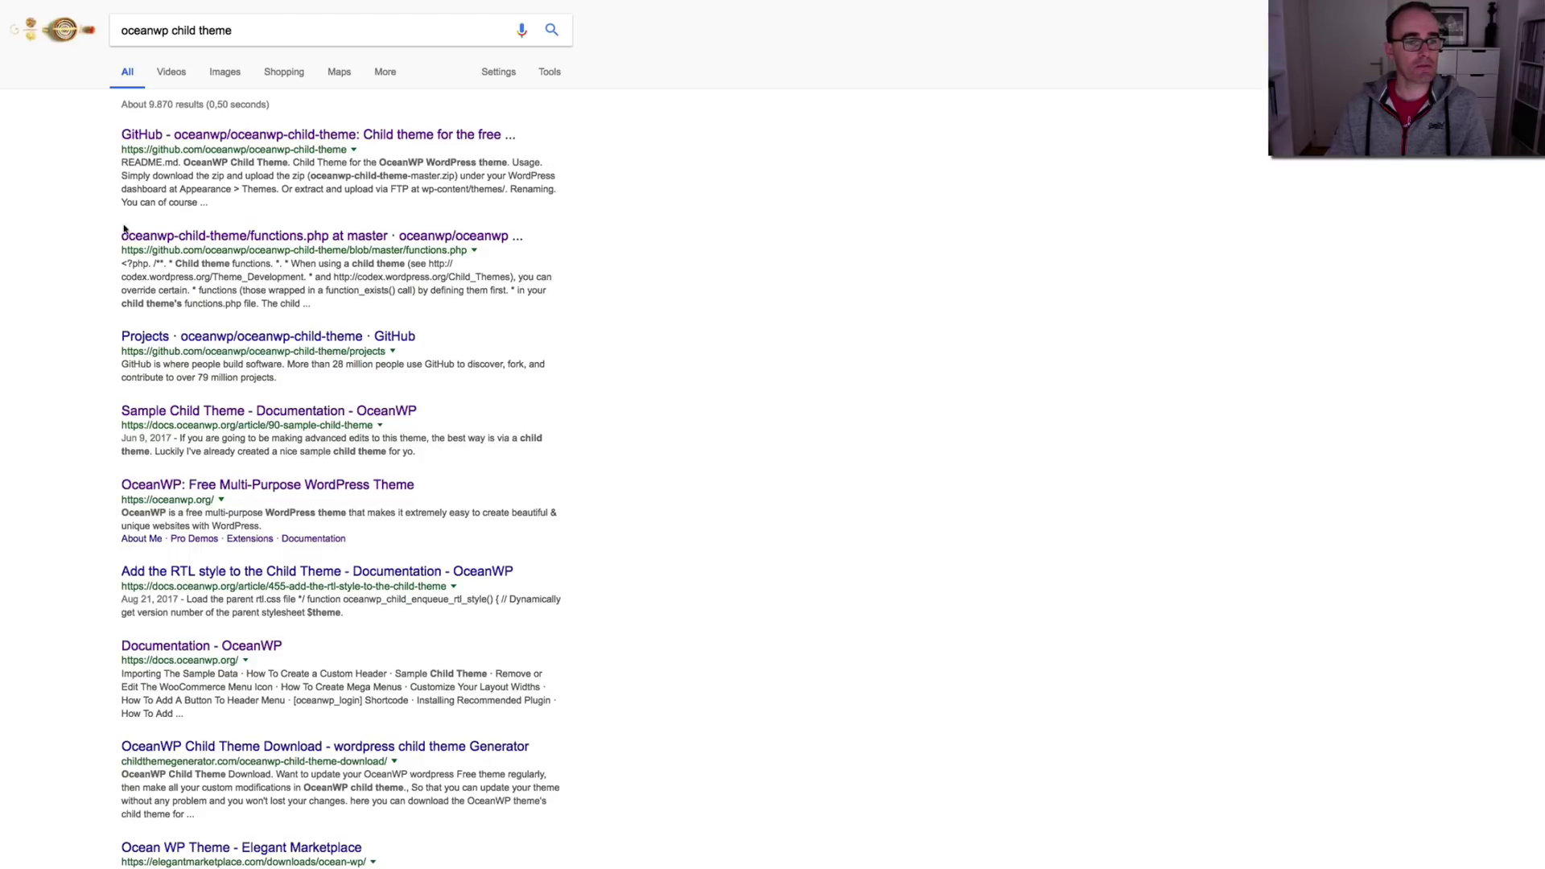
click(285, 412)
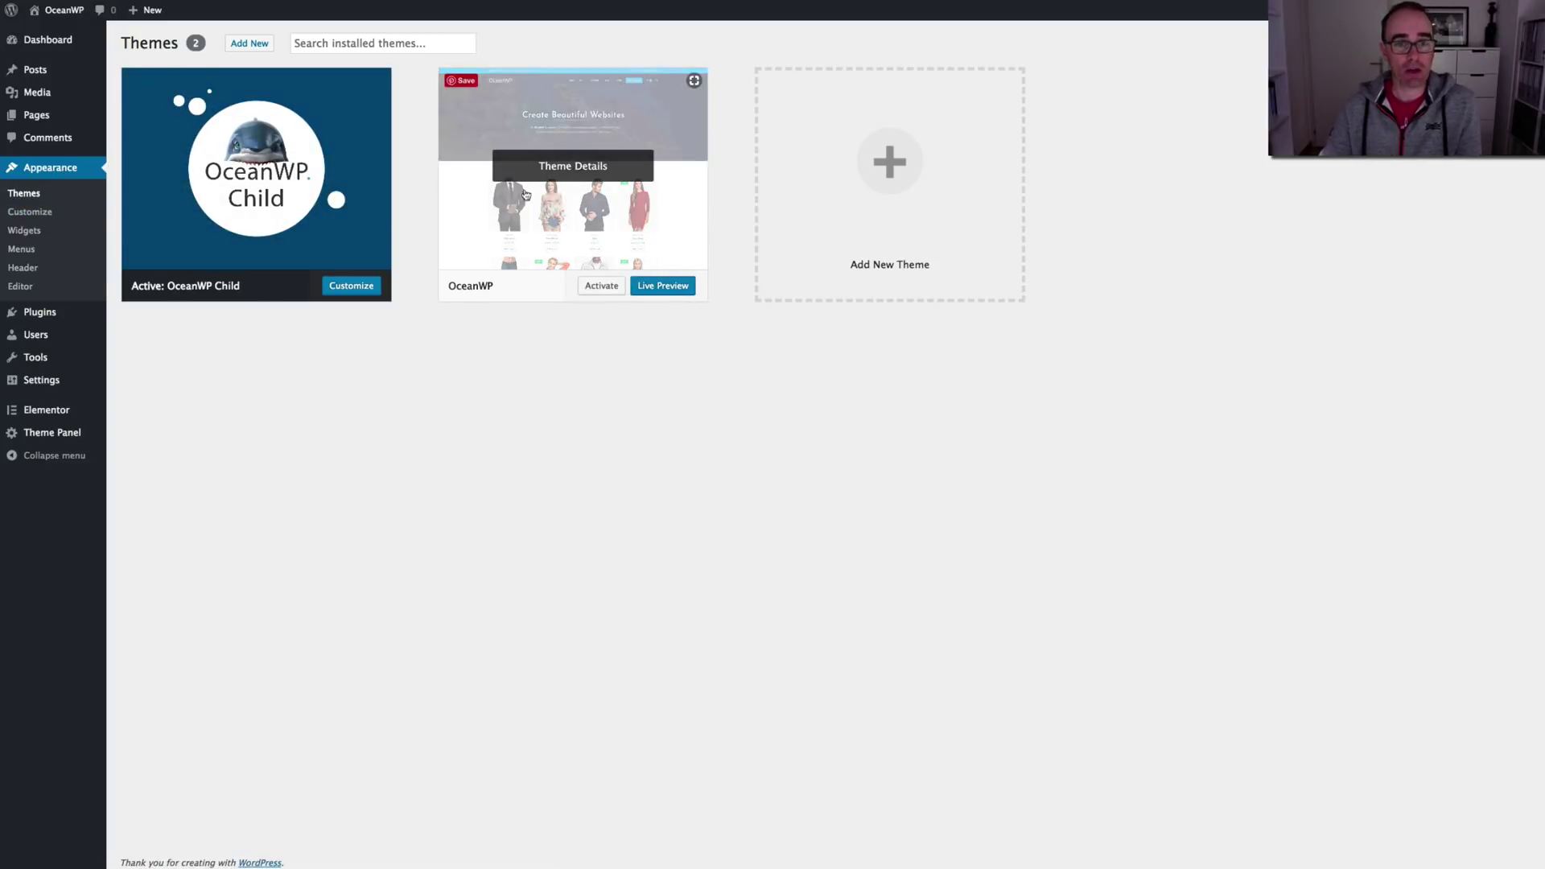
Open Plugins and highlight the Ocean Extra and Elementor plugin names
click(41, 312)
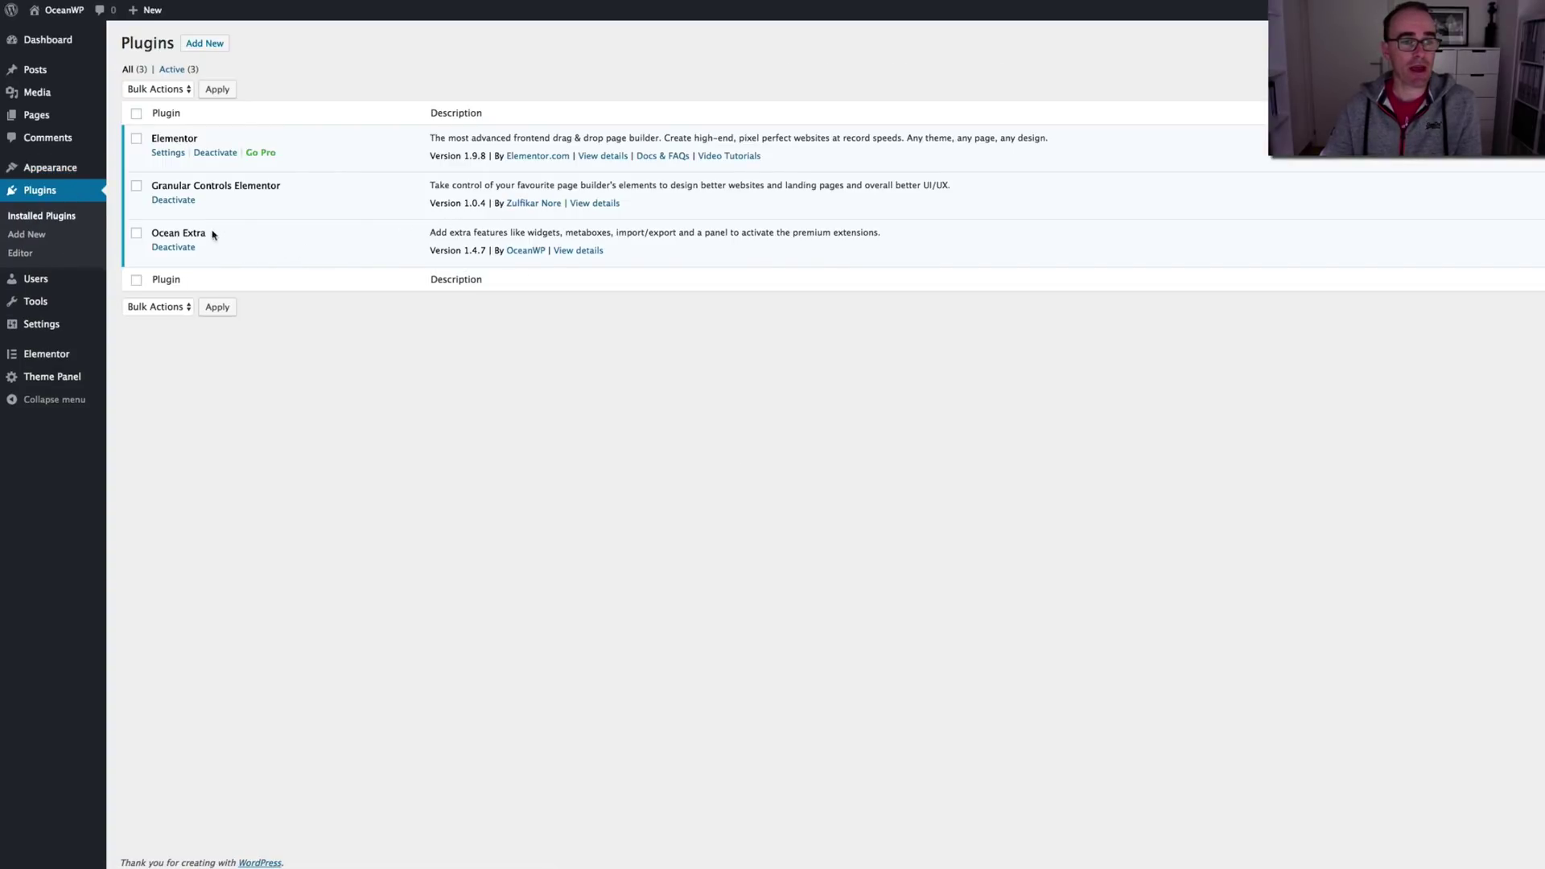
drag(214, 234, 149, 238)
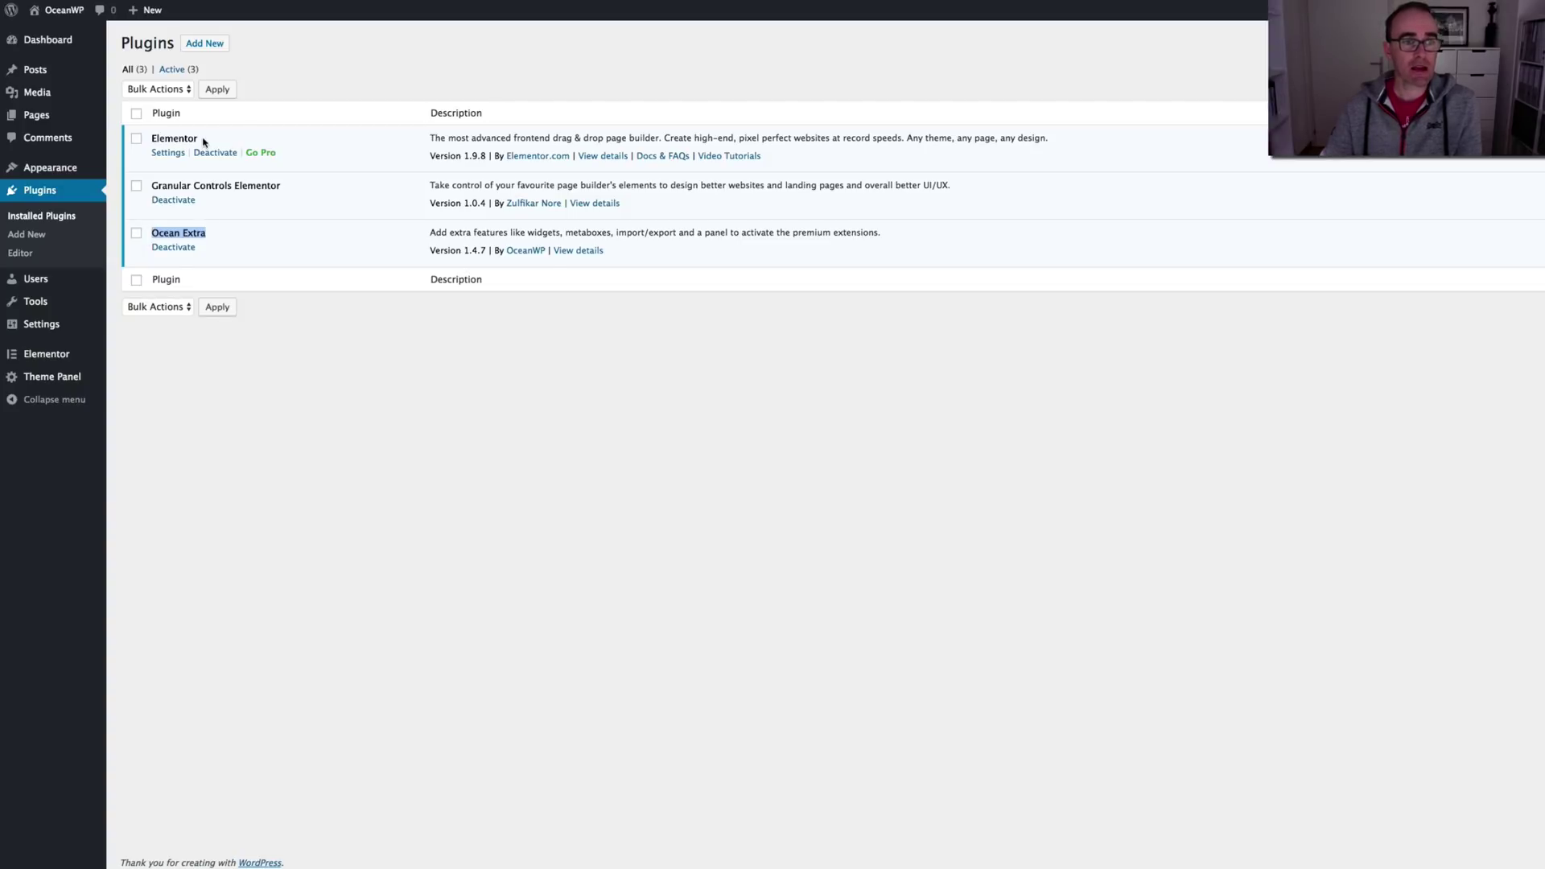
drag(202, 142, 150, 139)
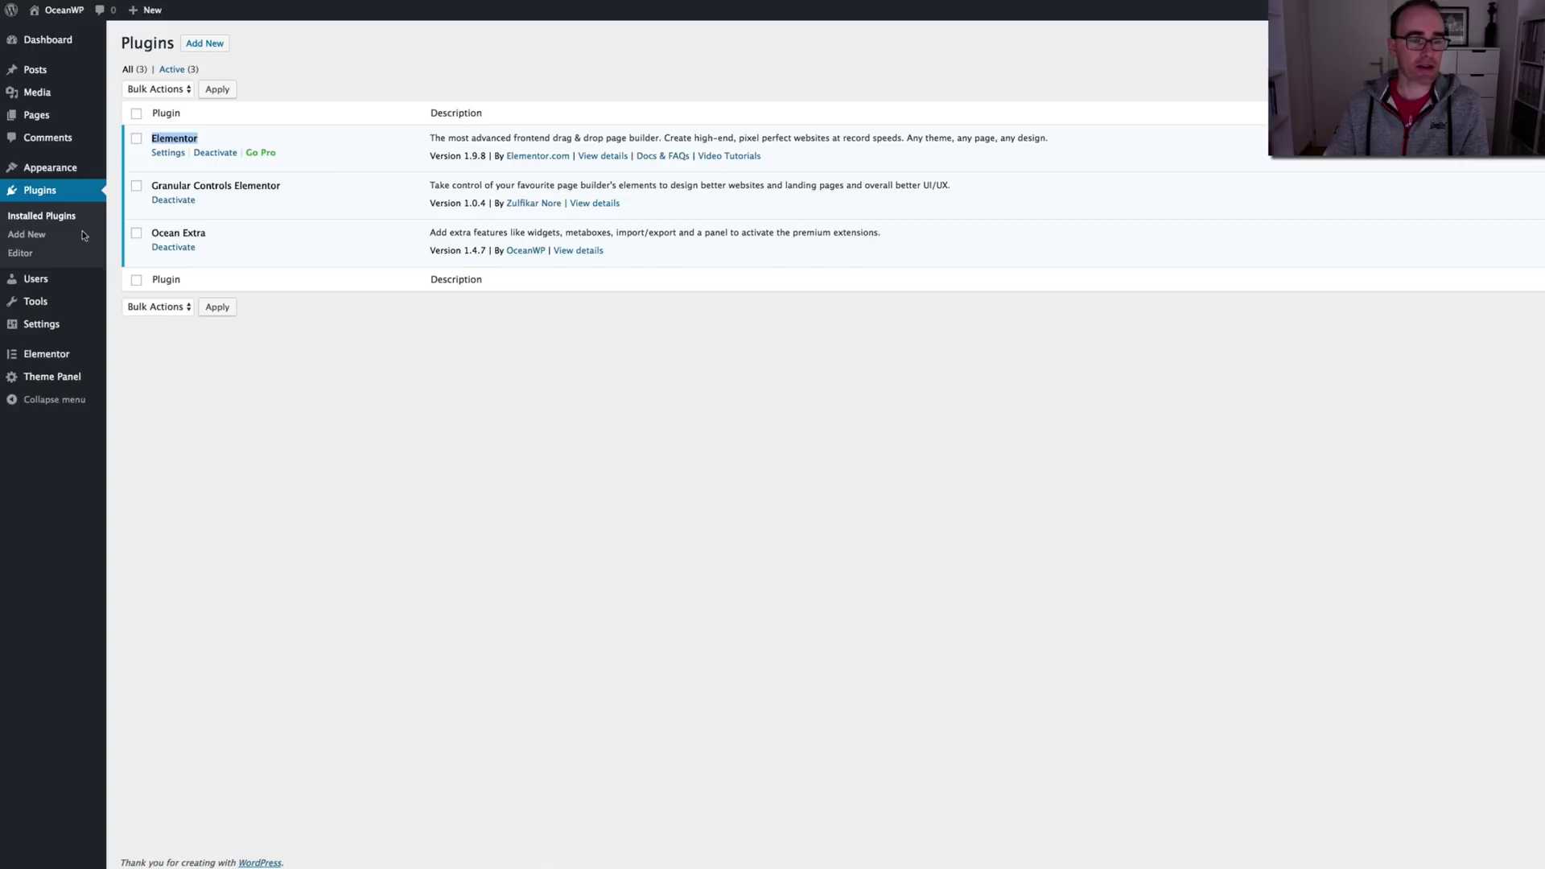
Open the OceanWP Theme Panel and toggle Custom CSS/JS Panel on, then back off
mouse_move(67, 381)
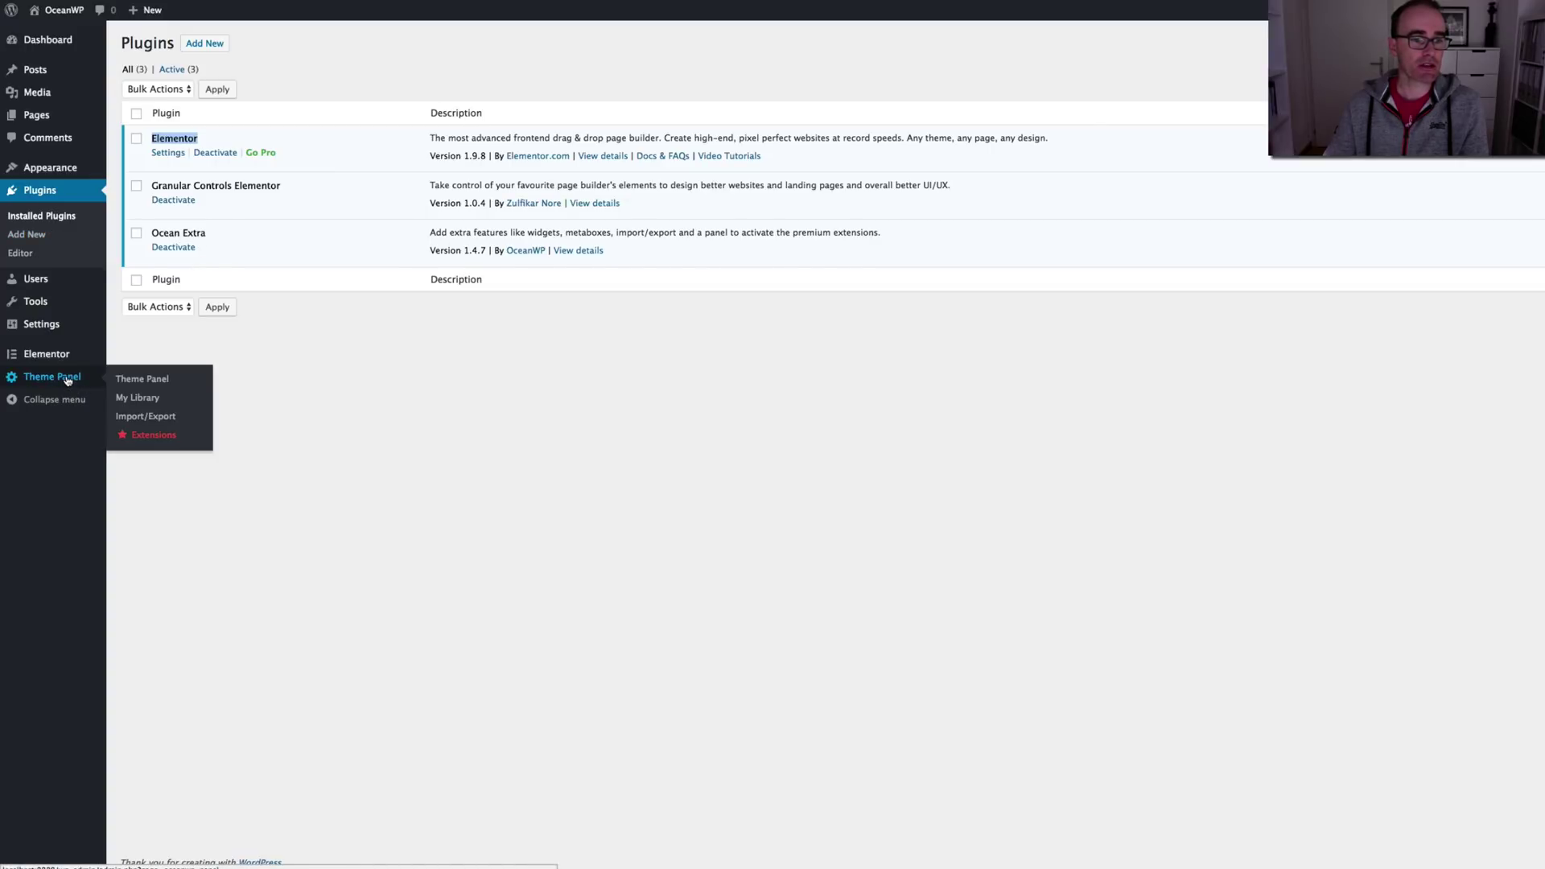
click(141, 379)
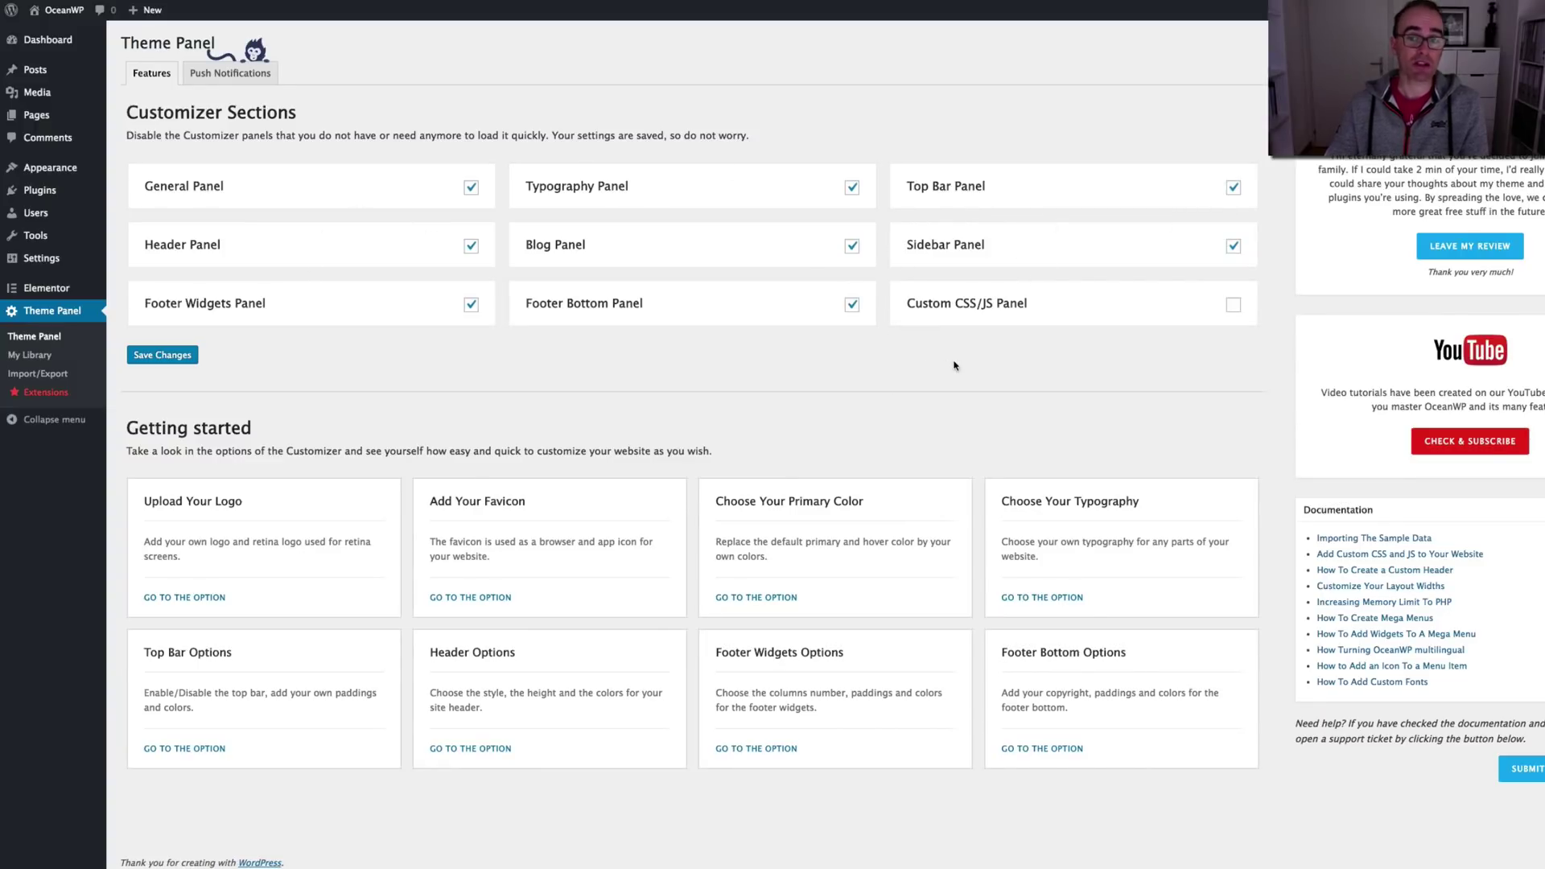
click(1233, 306)
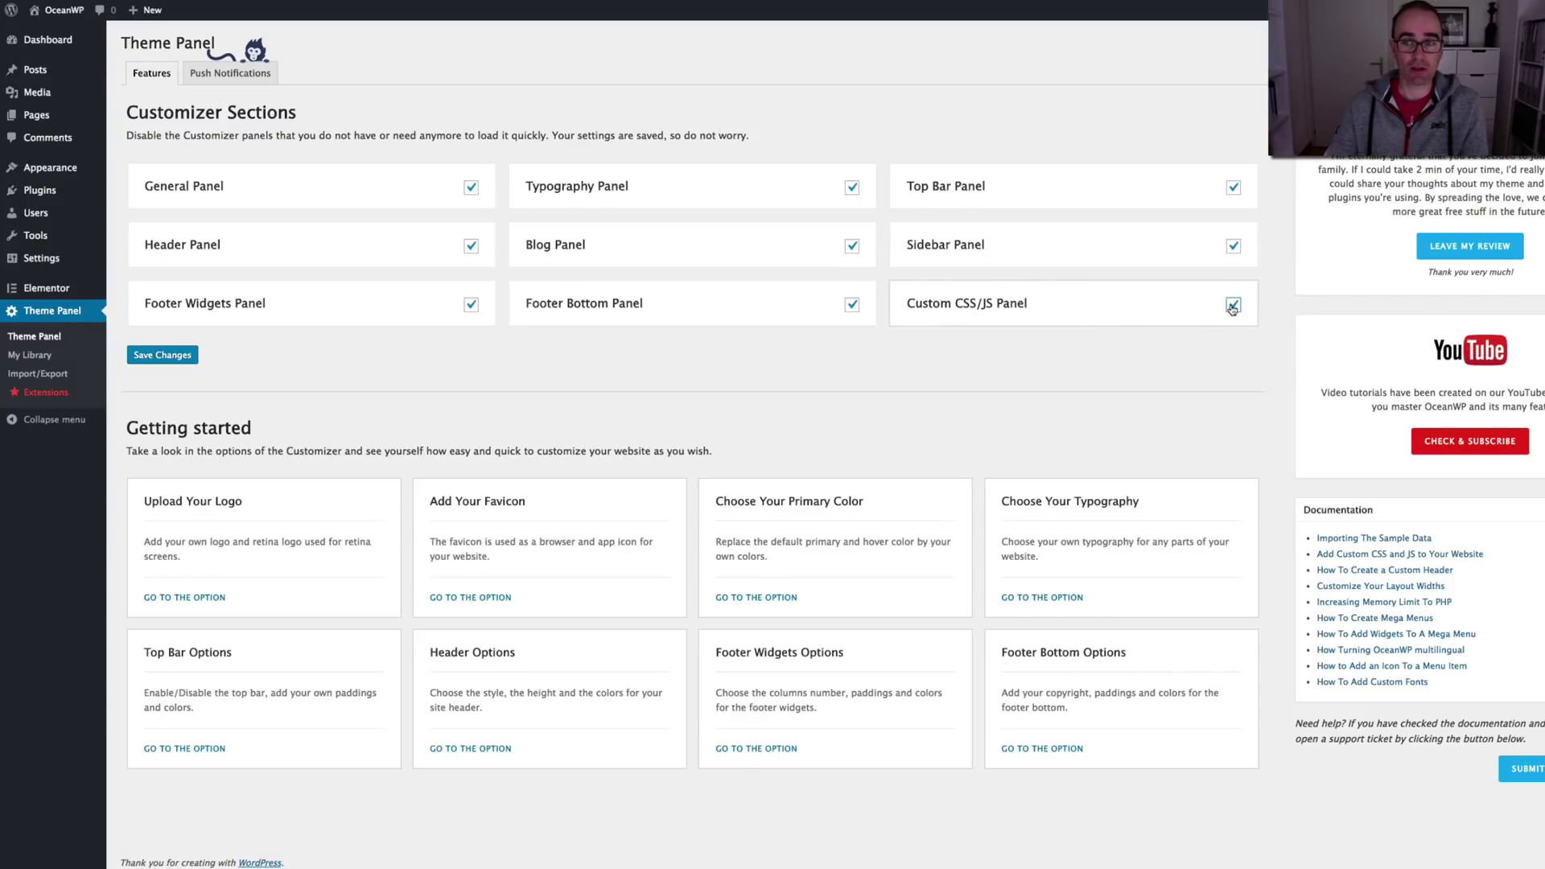
click(1233, 306)
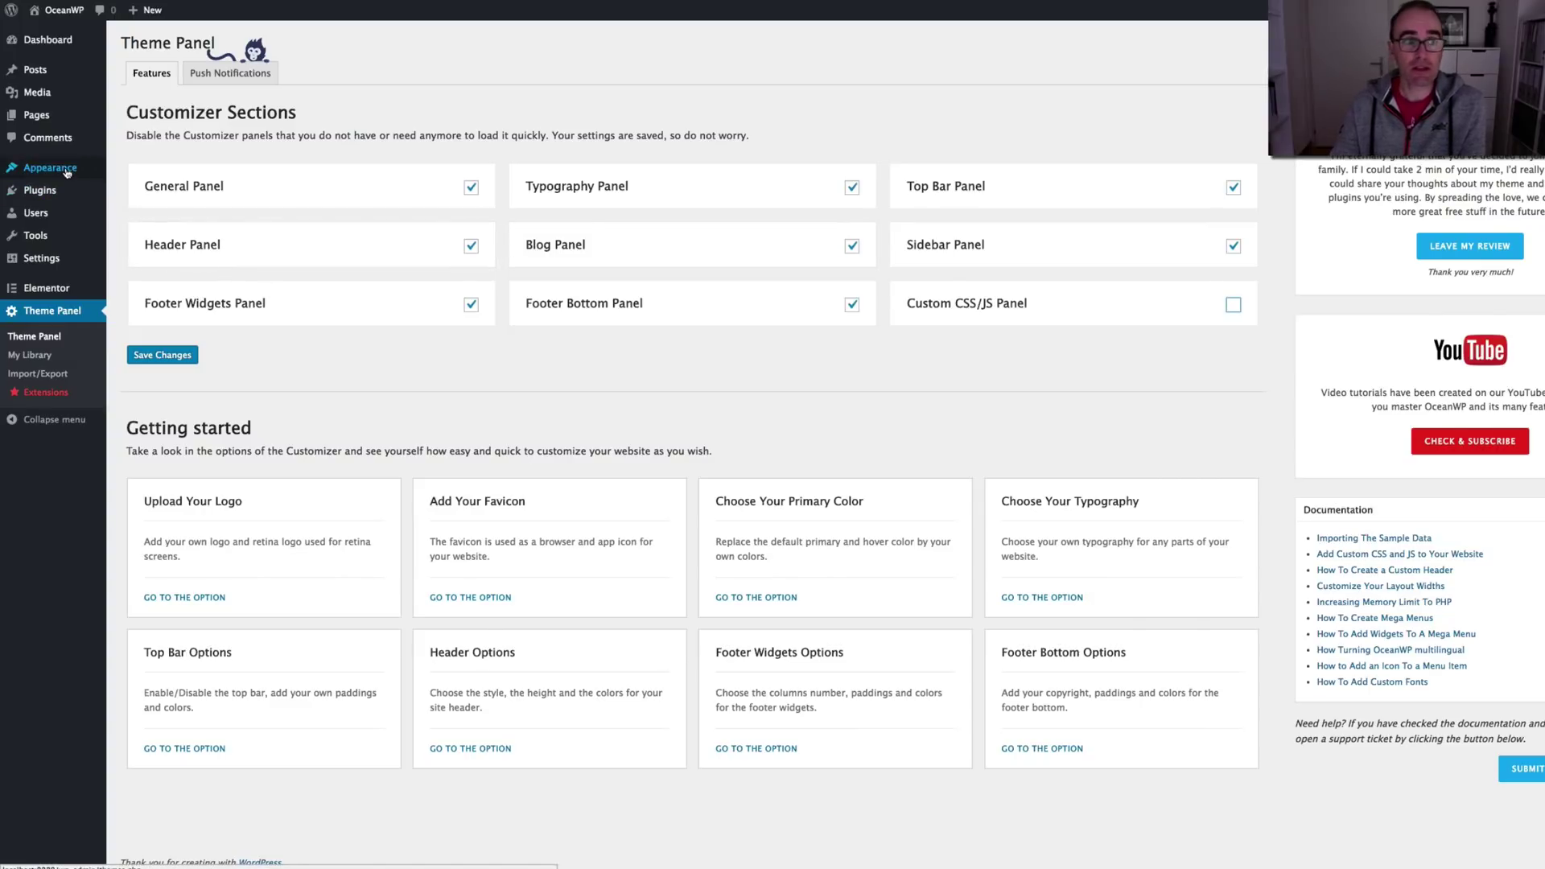
mouse_move(45, 167)
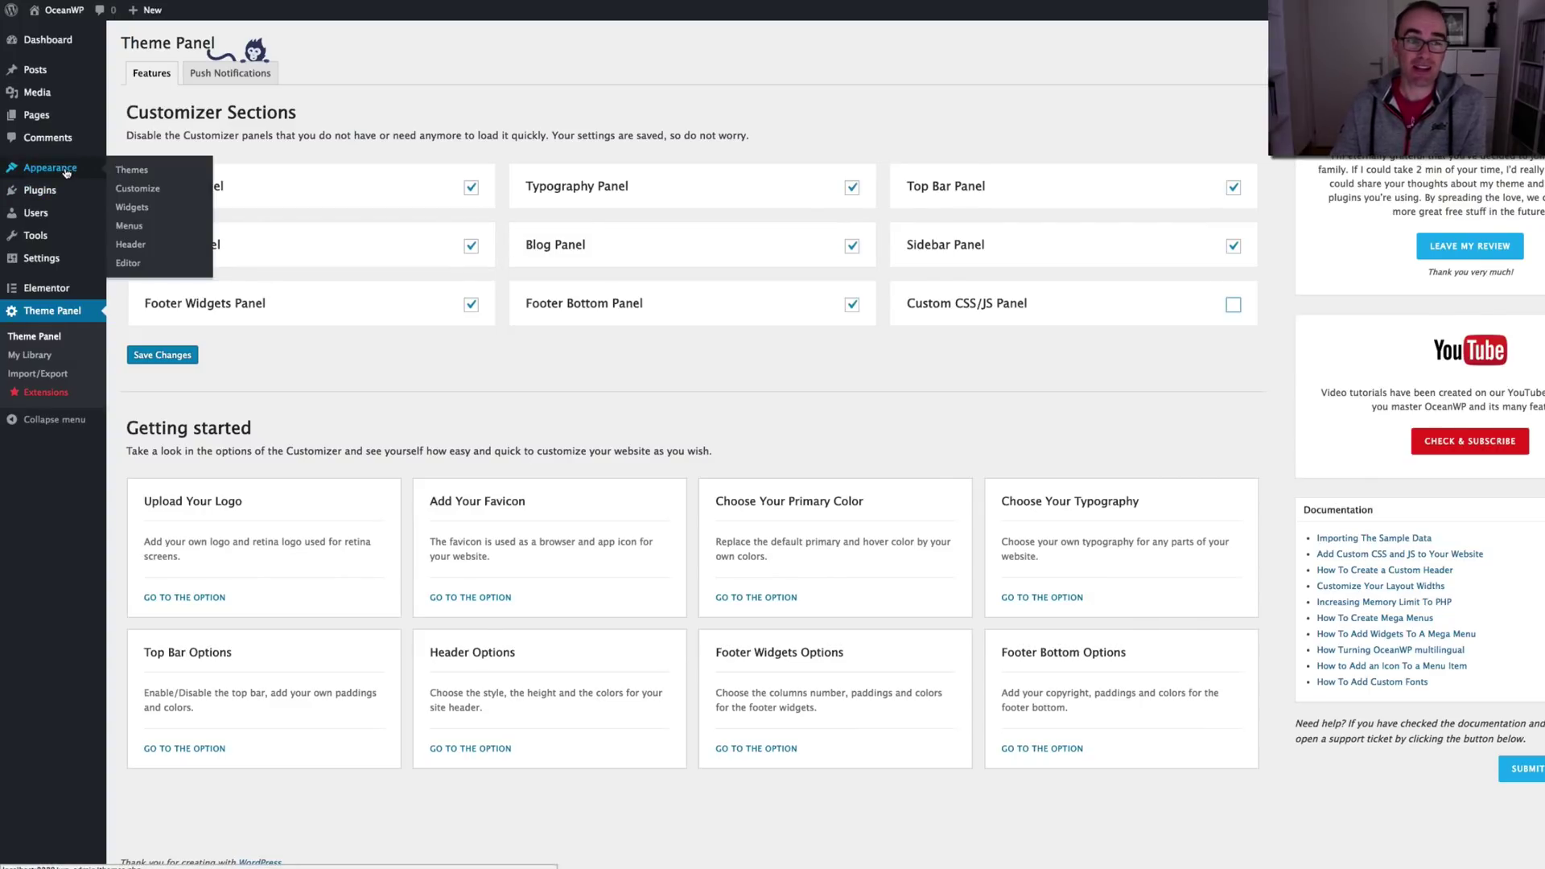
Launch the Customizer via Appearance > Customize for the OceanWP Child theme
click(152, 190)
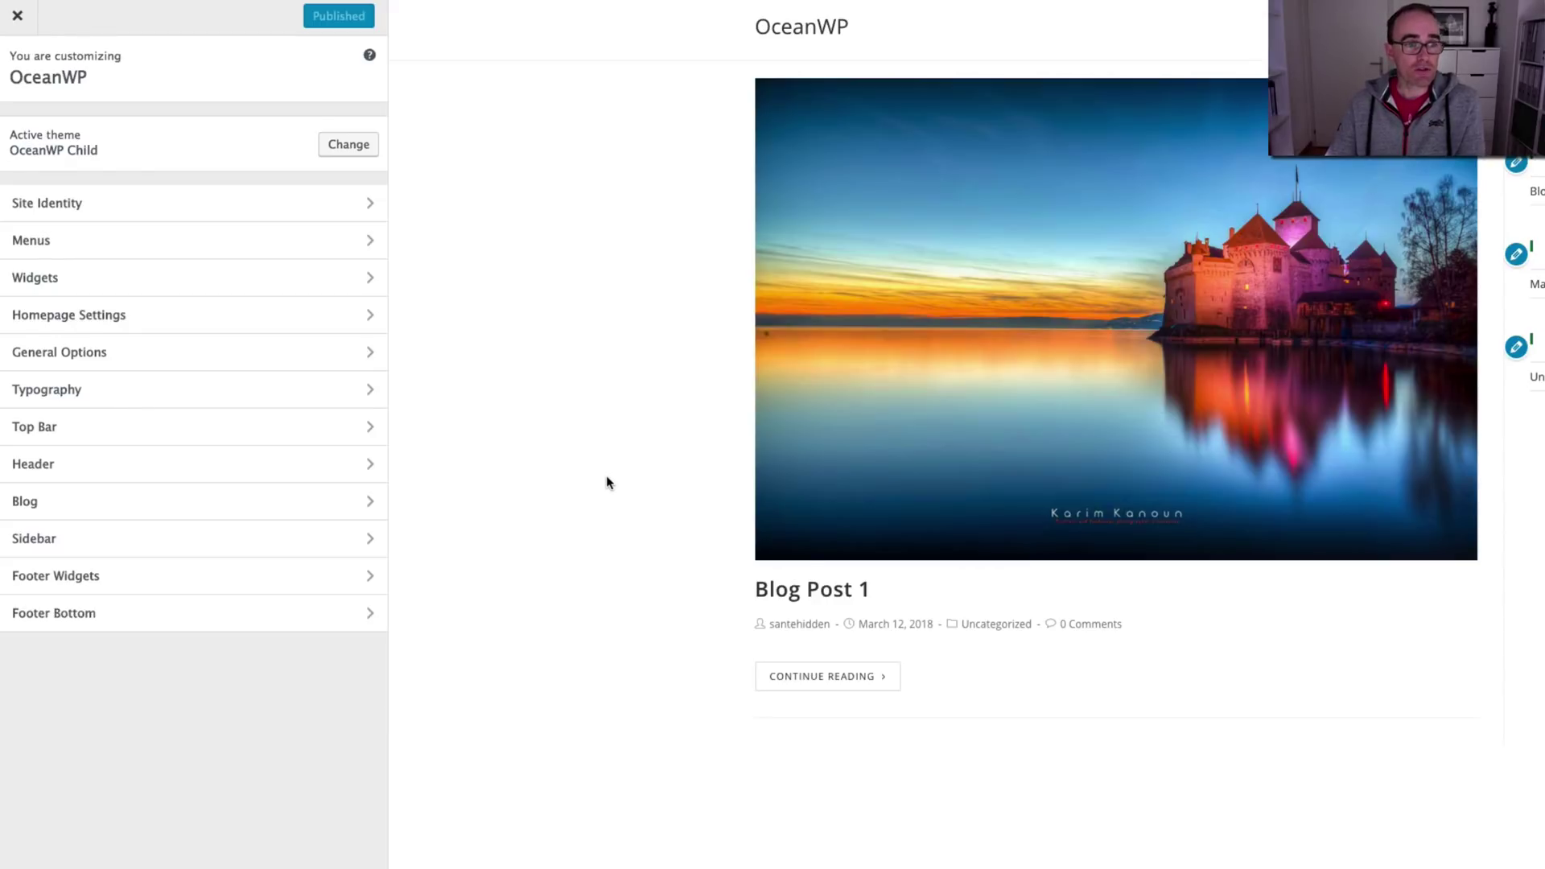
Peek into Site Identity, Menus and Homepage Settings, then enter OceanWP General Options
click(185, 210)
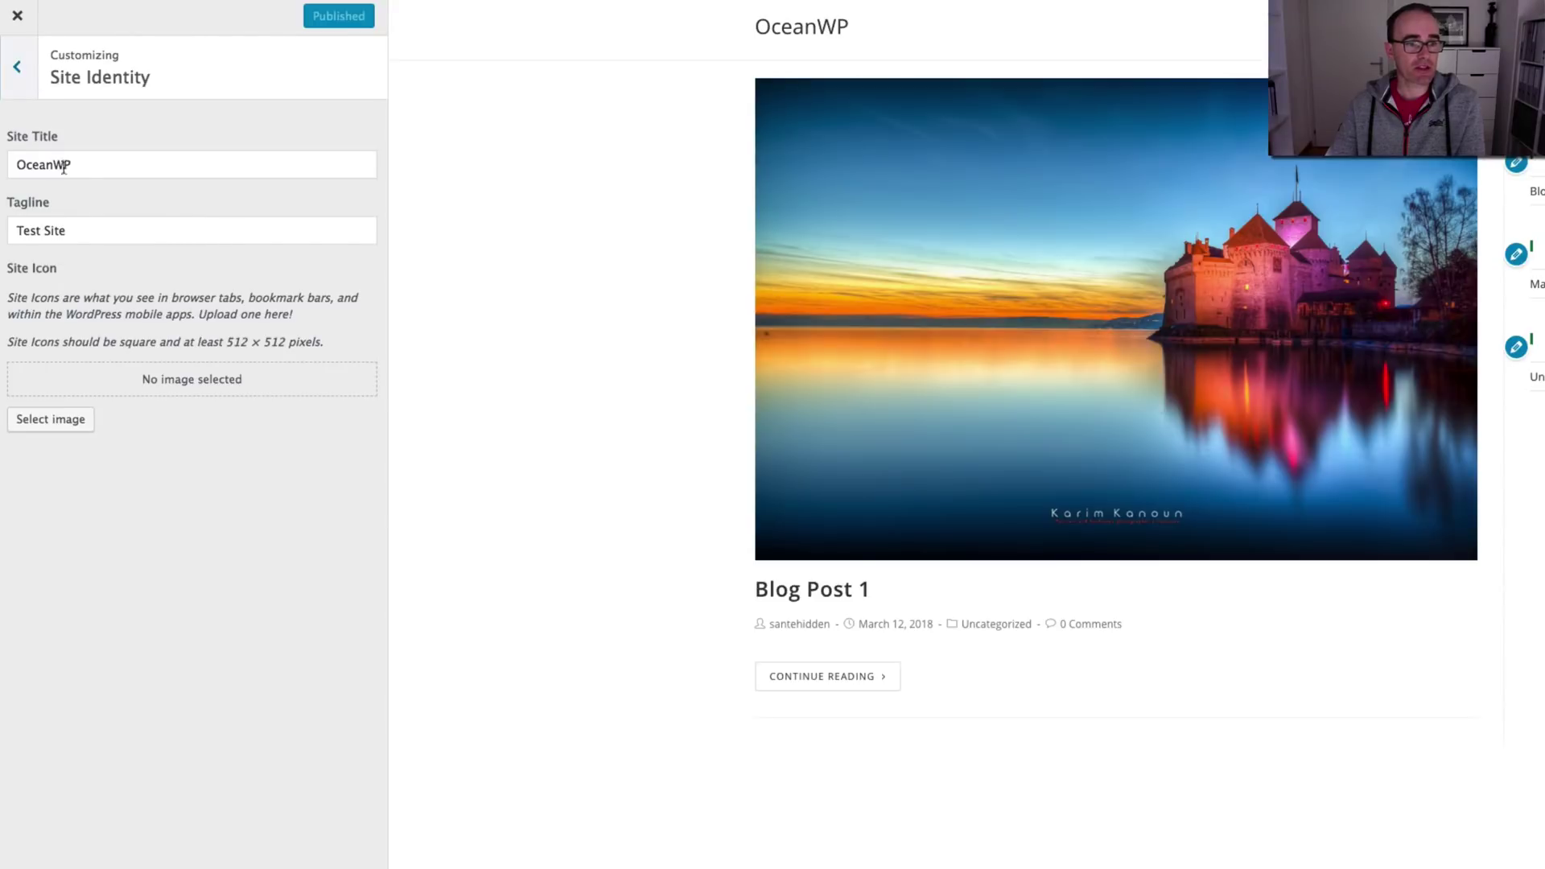
click(16, 67)
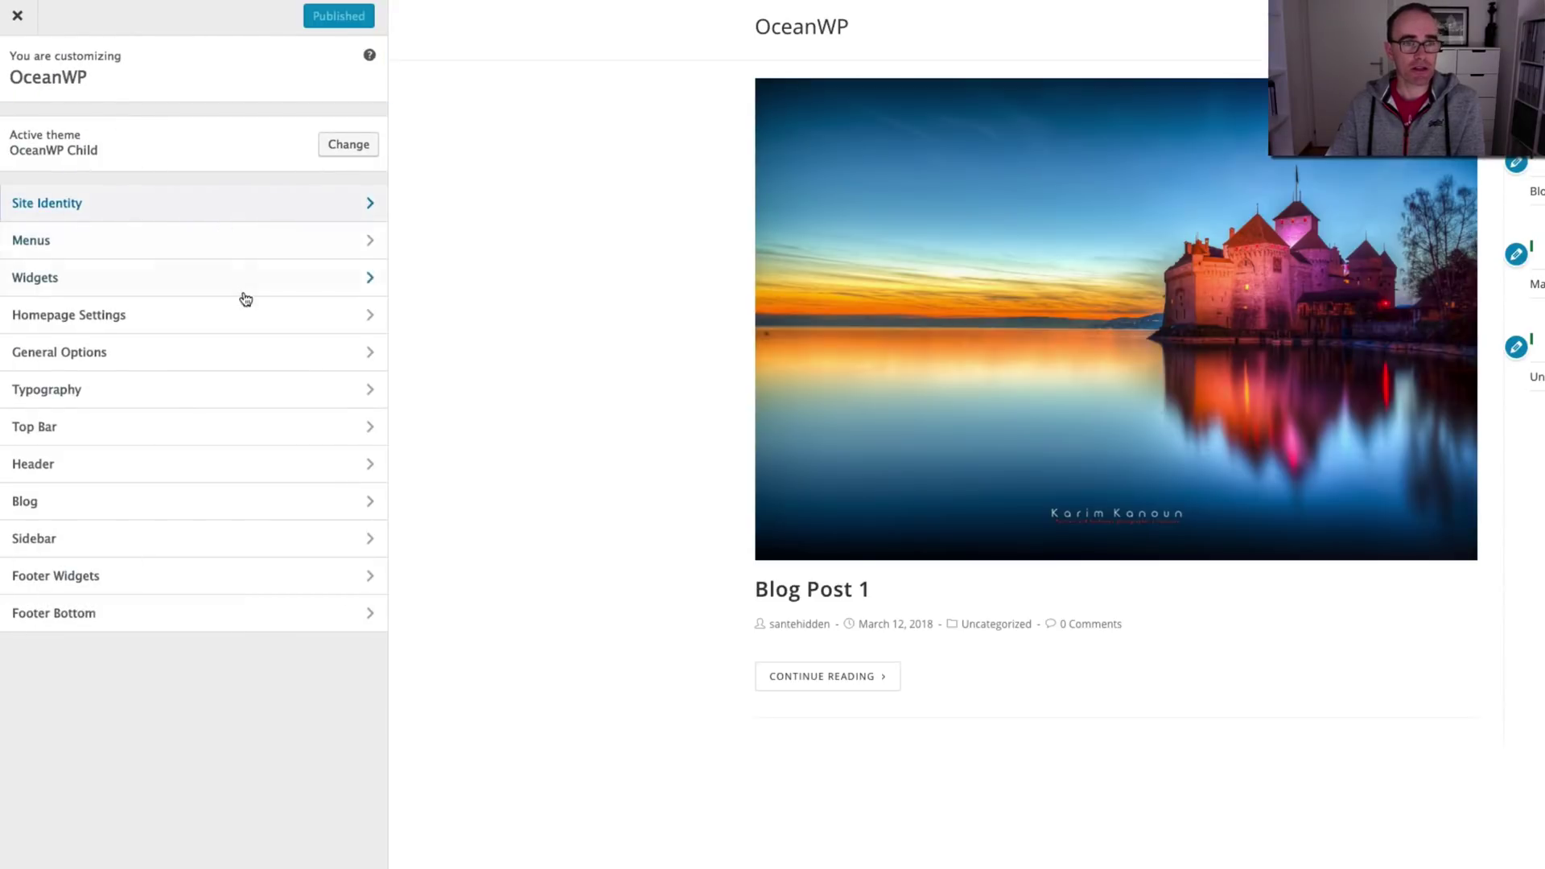
click(189, 239)
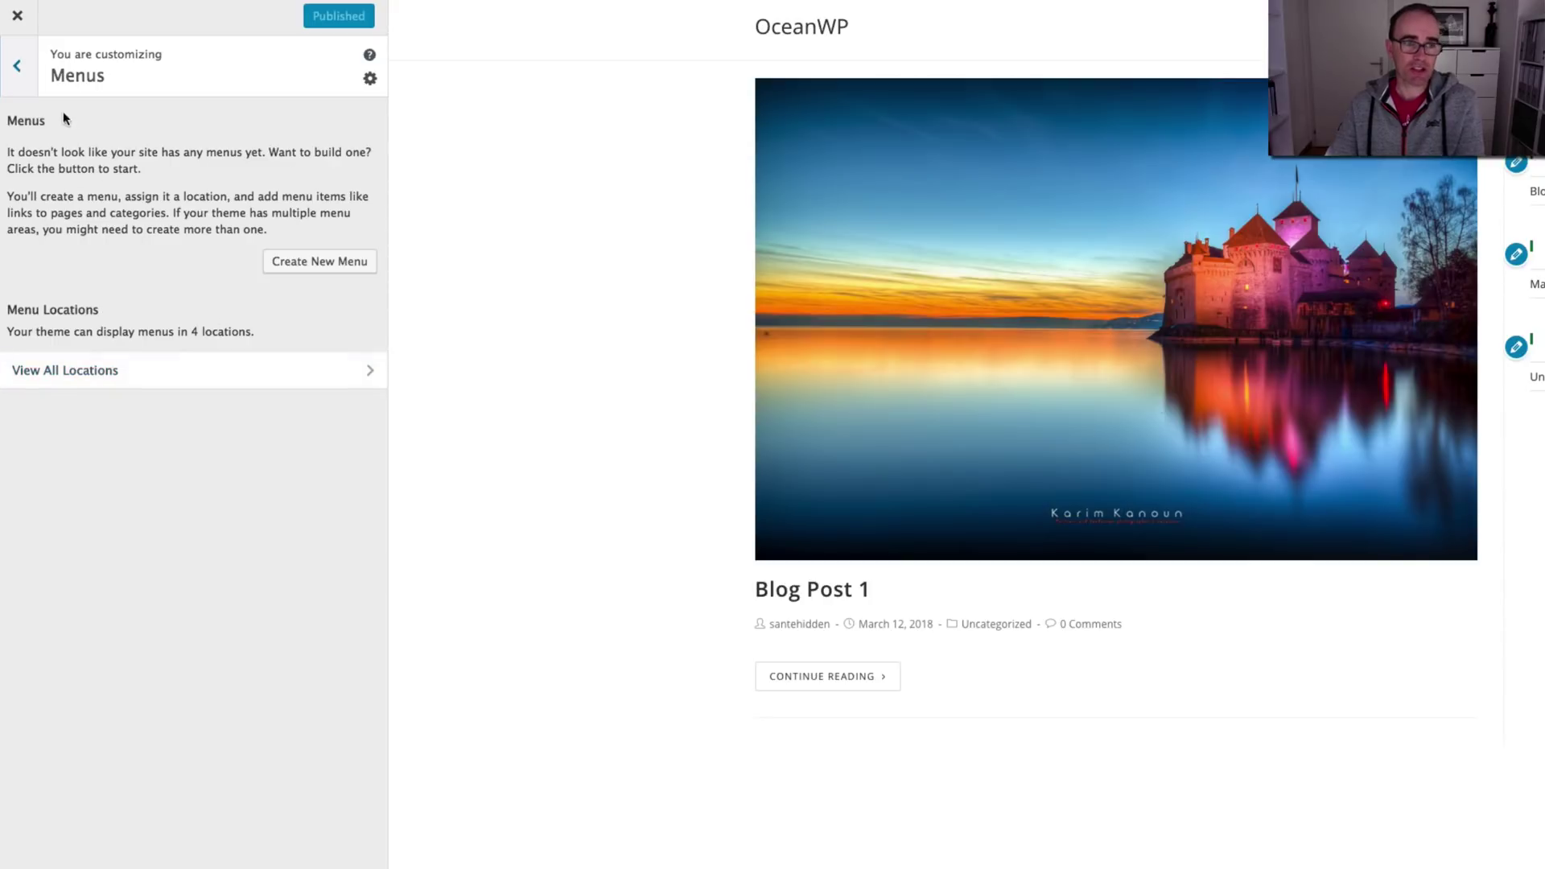
click(21, 68)
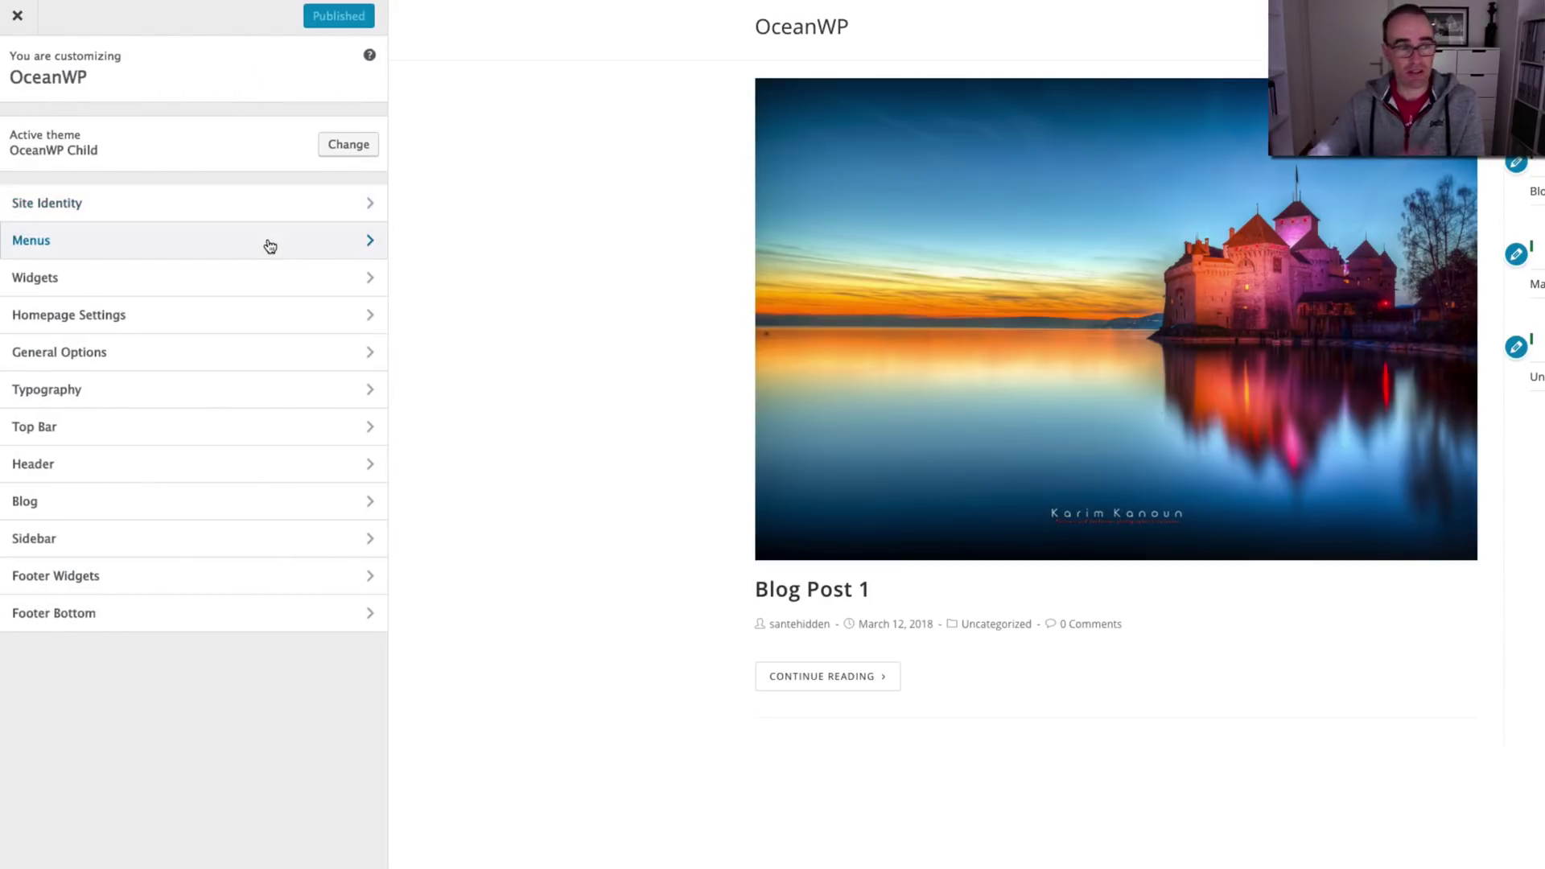
click(236, 320)
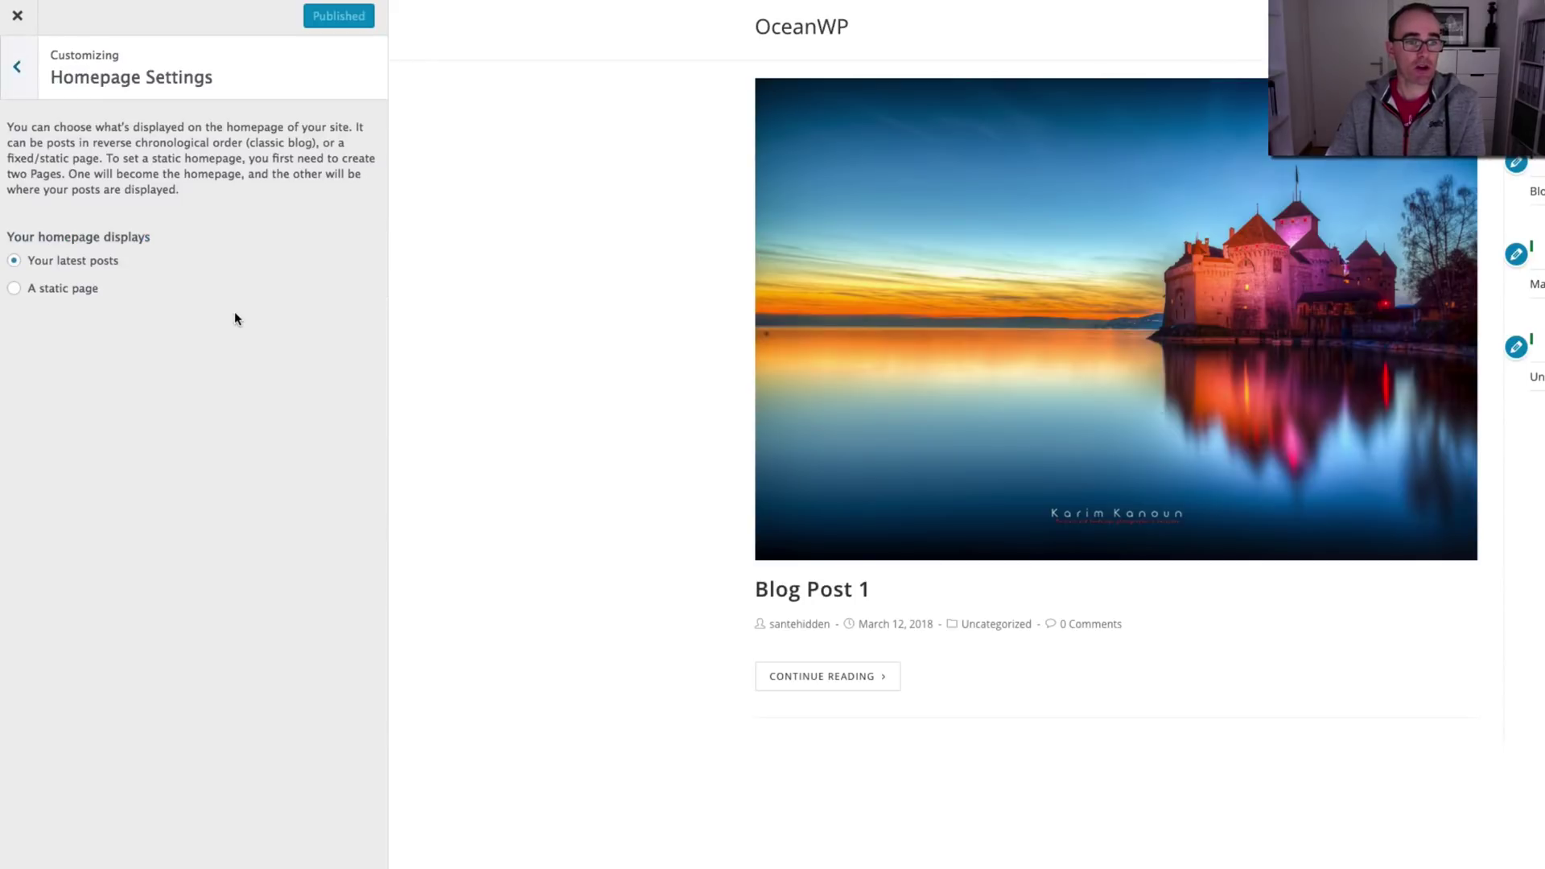
click(17, 65)
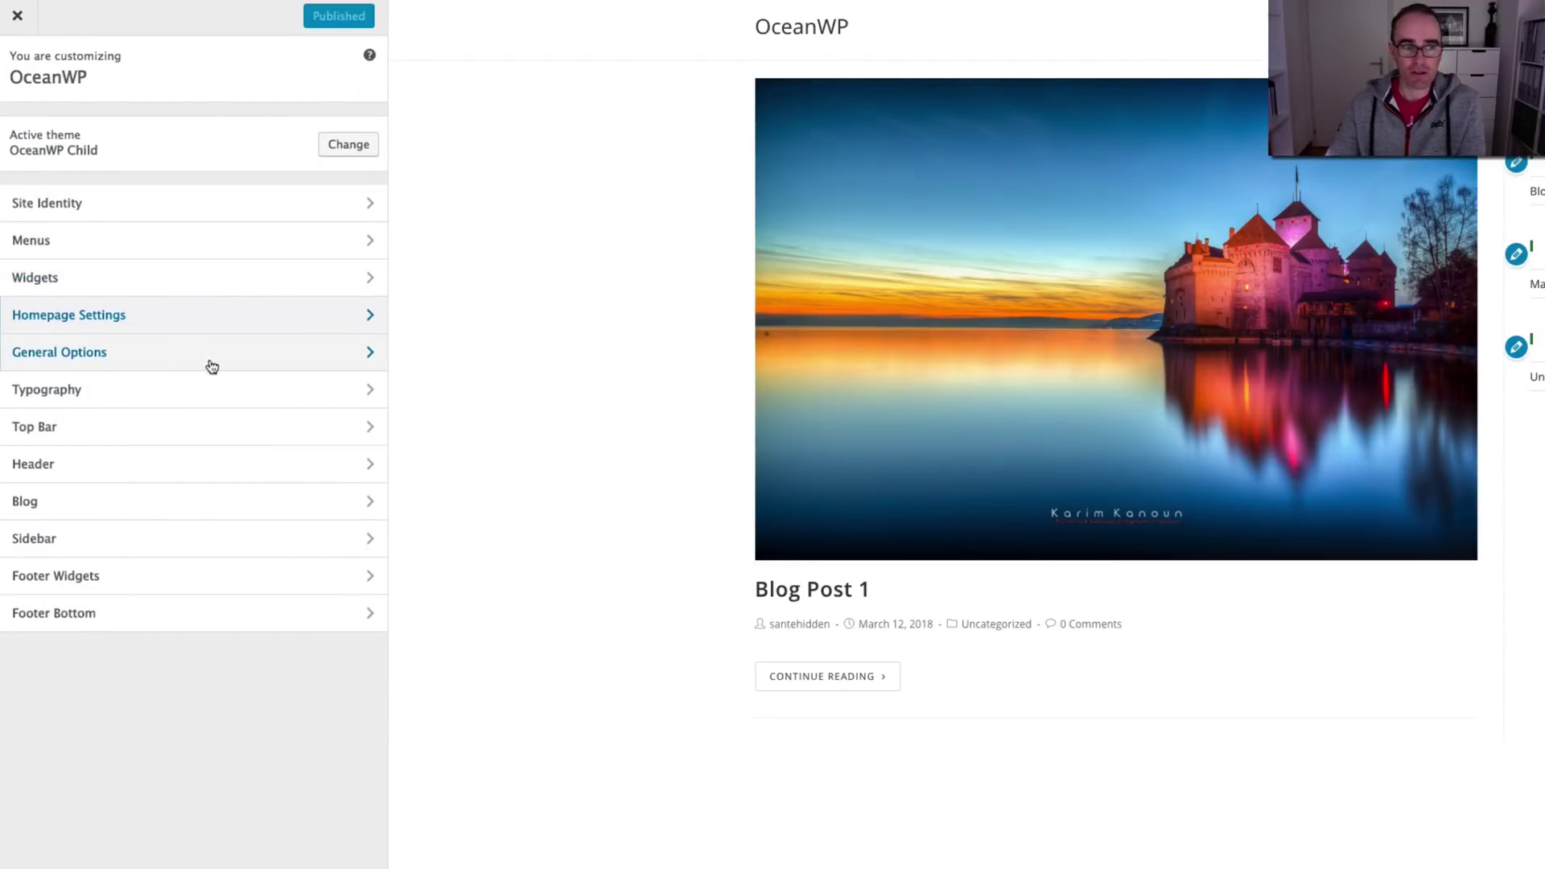
click(145, 350)
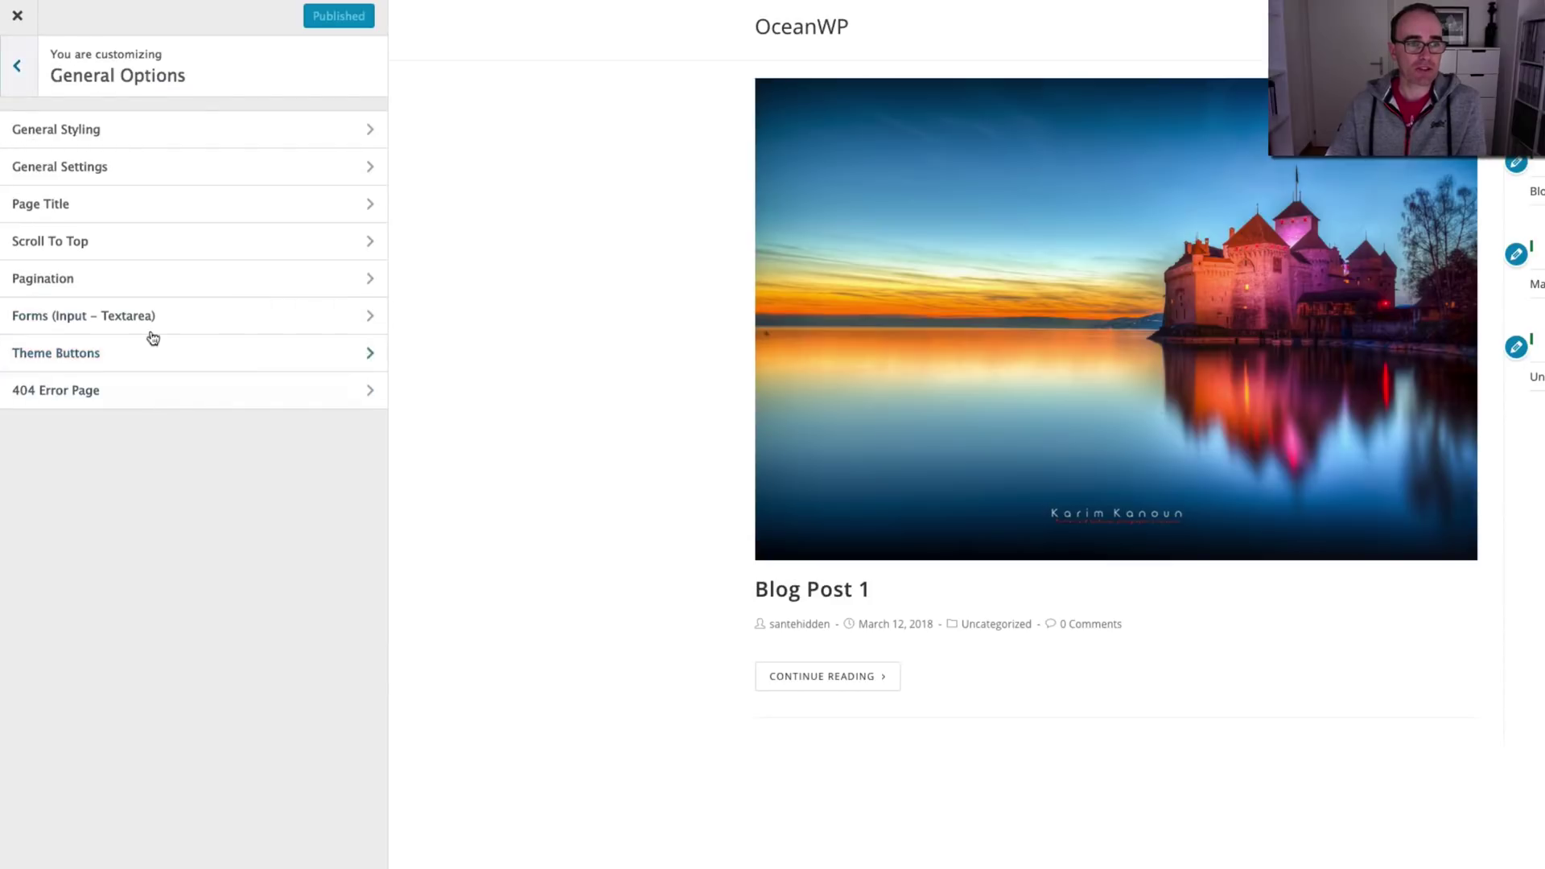
Choose the full-width, no-sidebar Pages layout under General Options > General Settings
click(158, 131)
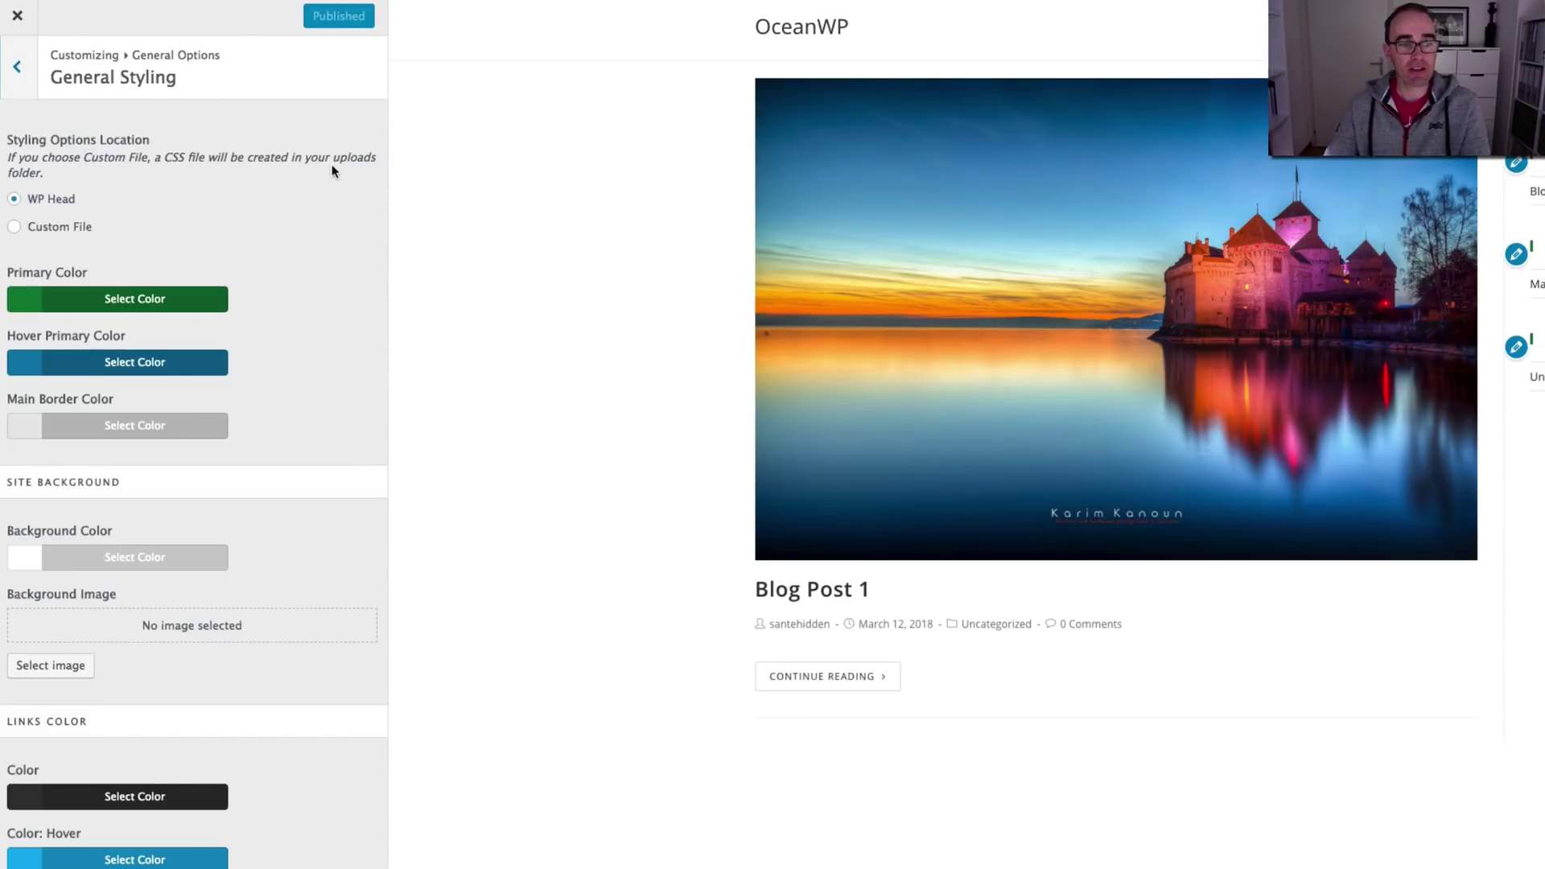
click(13, 65)
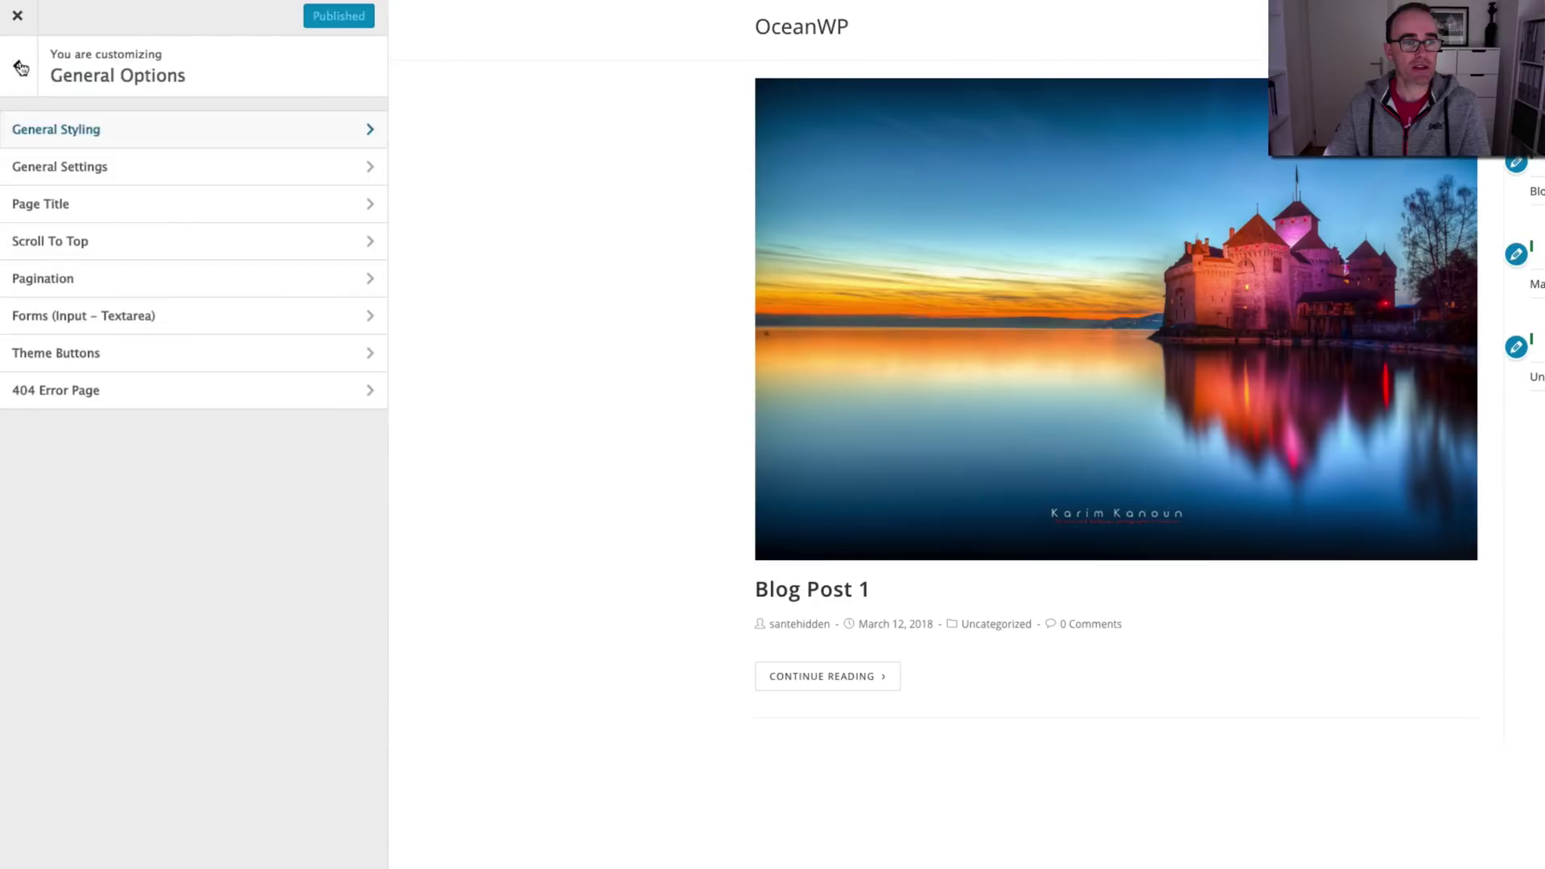
click(175, 176)
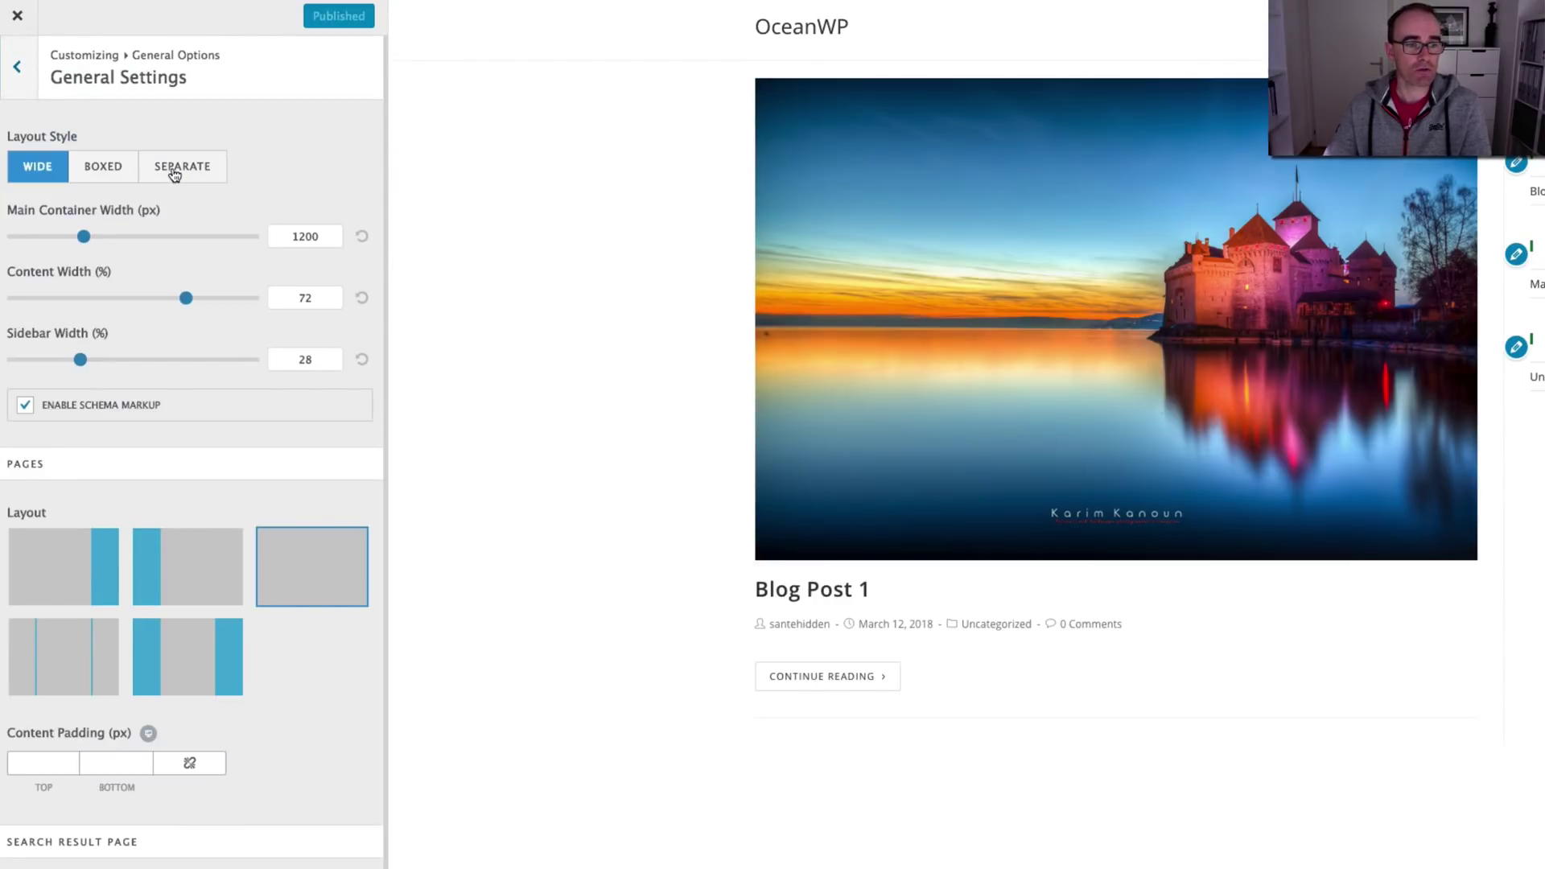
scroll(183, 293, down, 2)
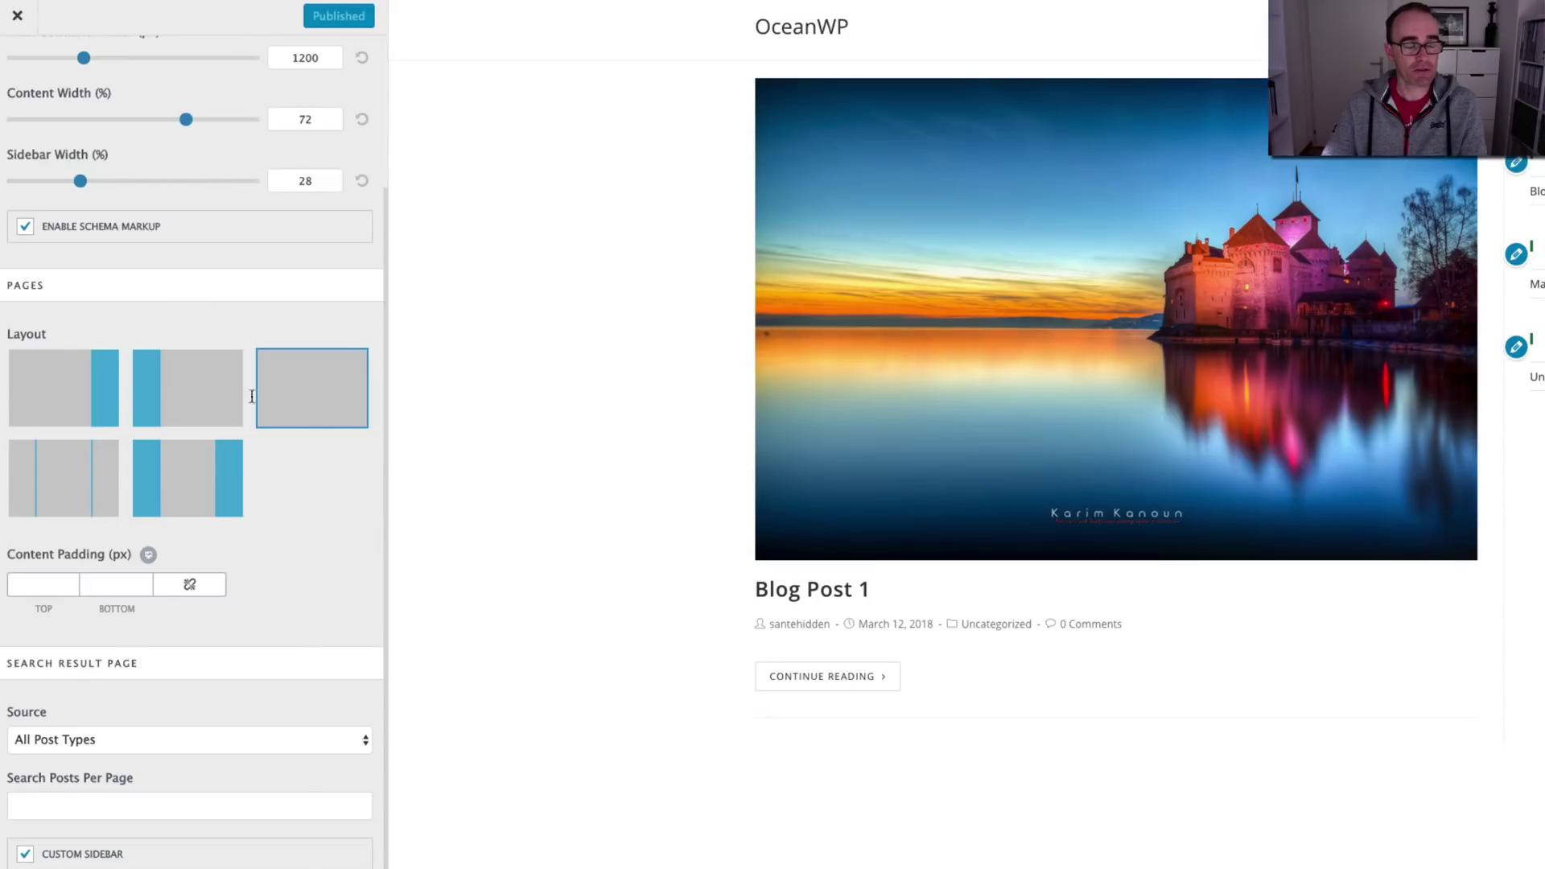
click(165, 385)
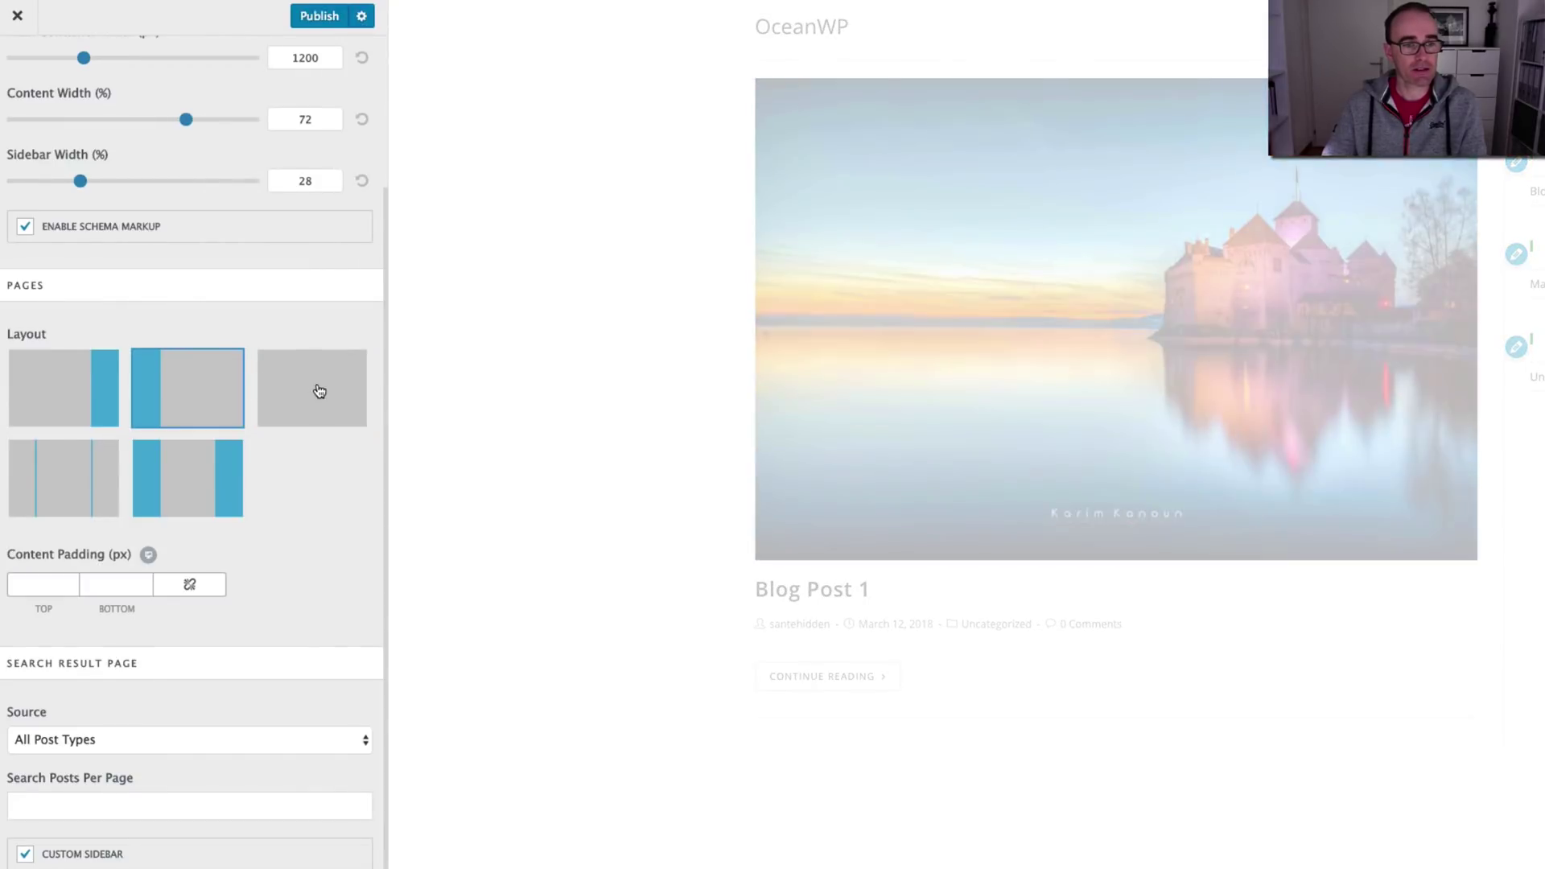
click(317, 390)
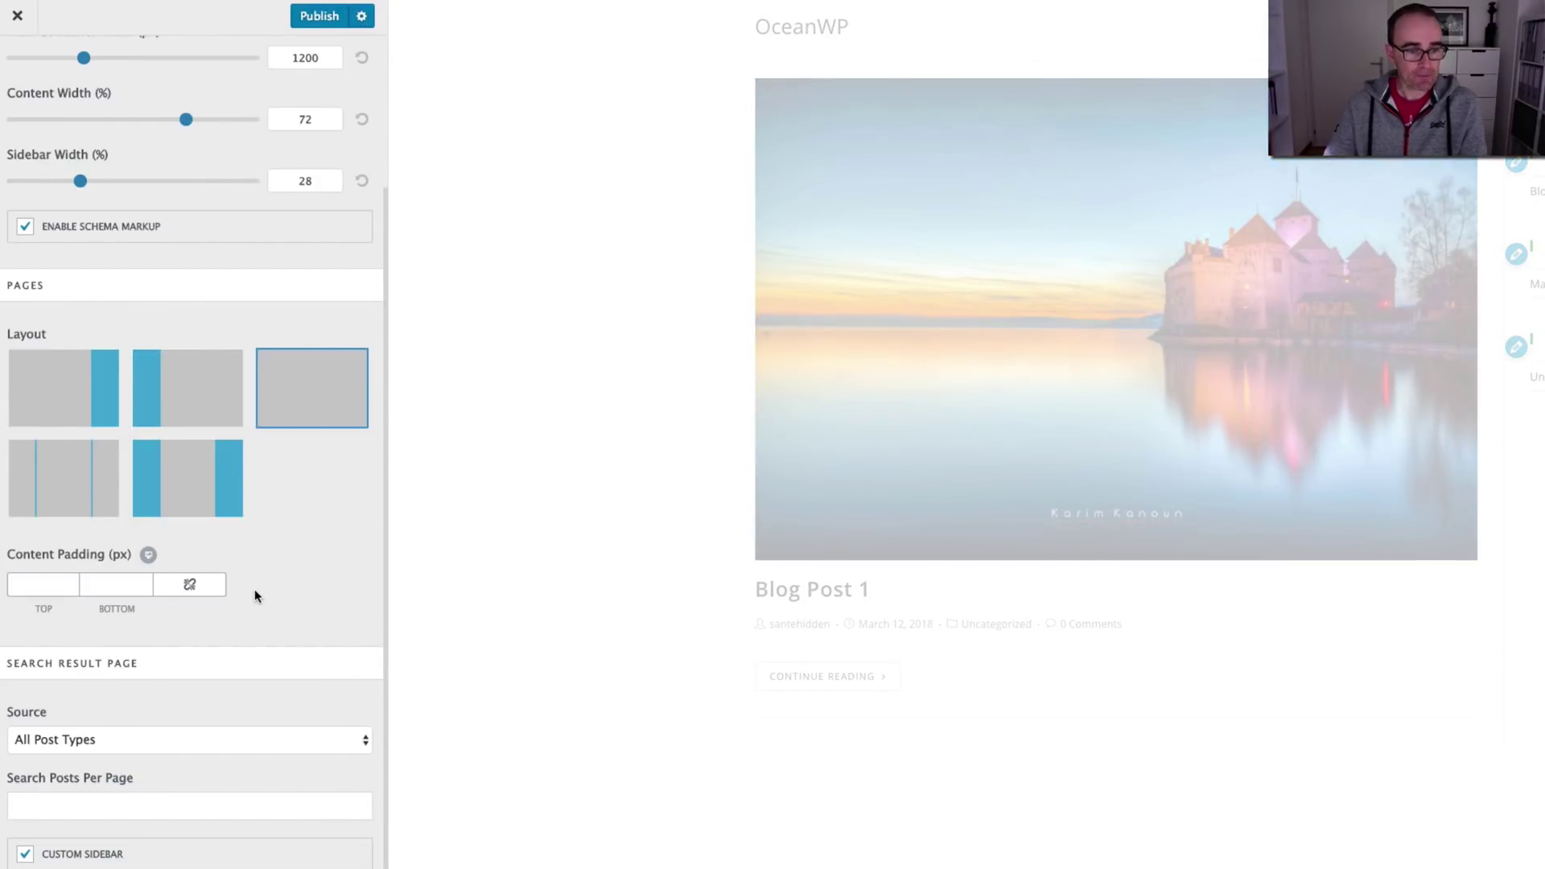
scroll(254, 595, up, 3)
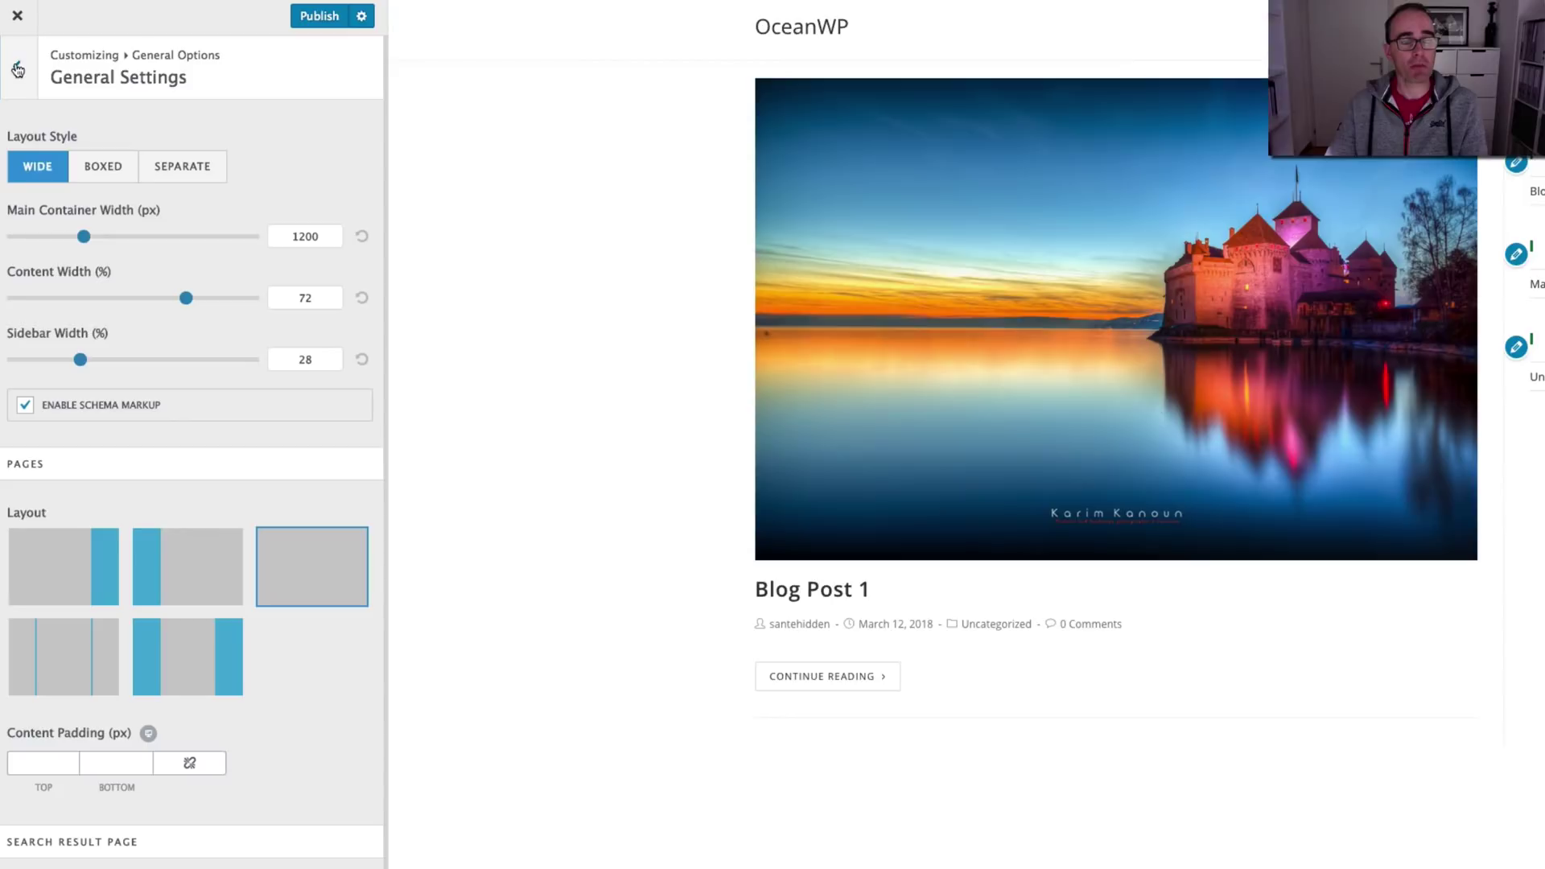
Try the Default page title style, then set Page Title style back to Hidden
click(20, 70)
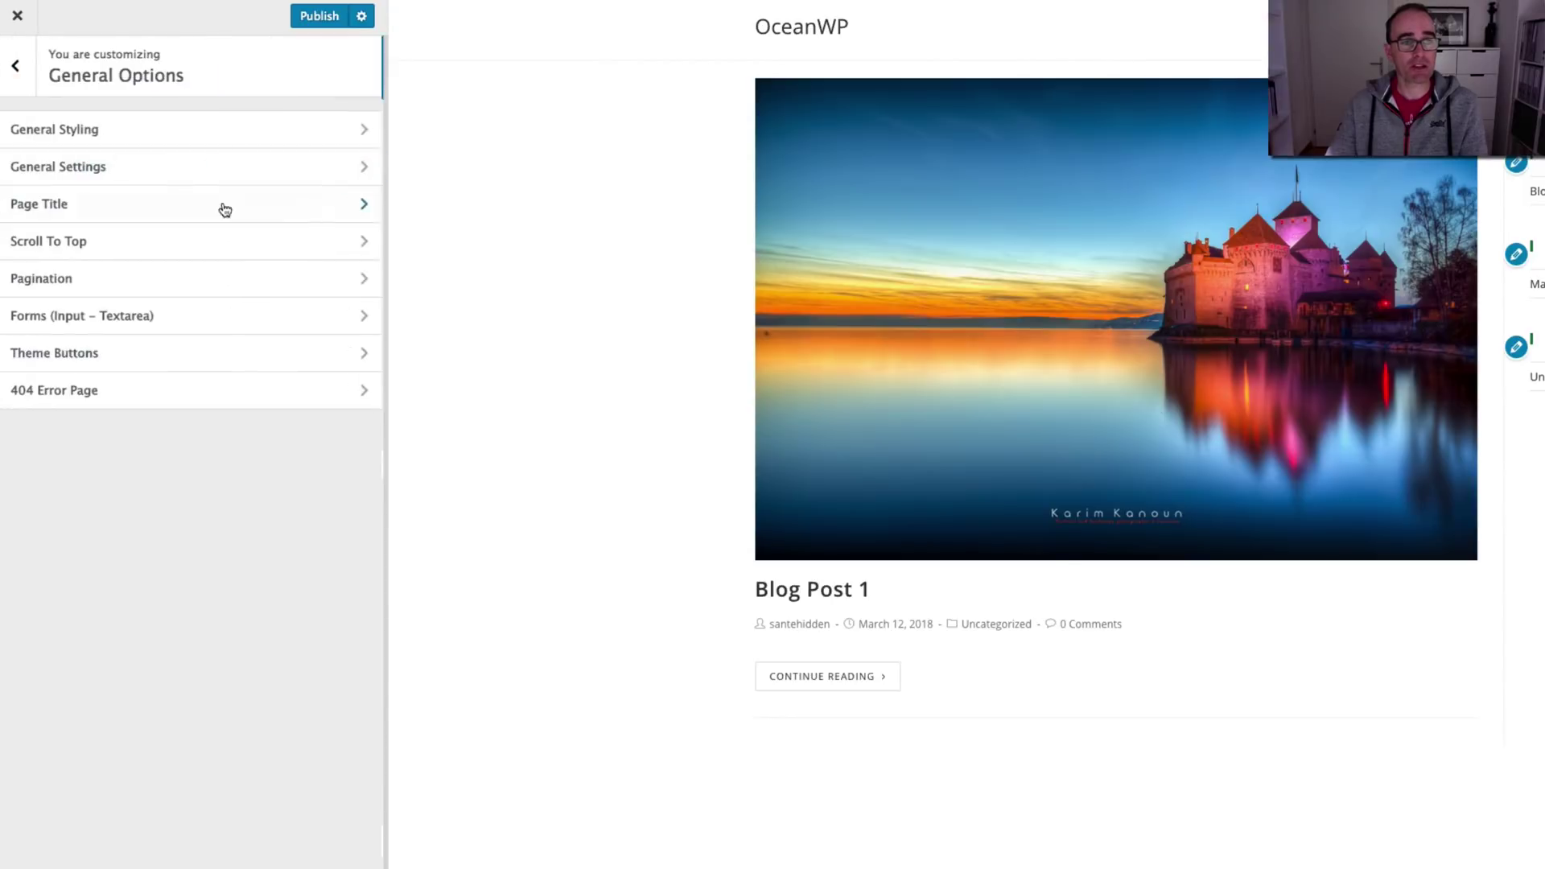
click(177, 211)
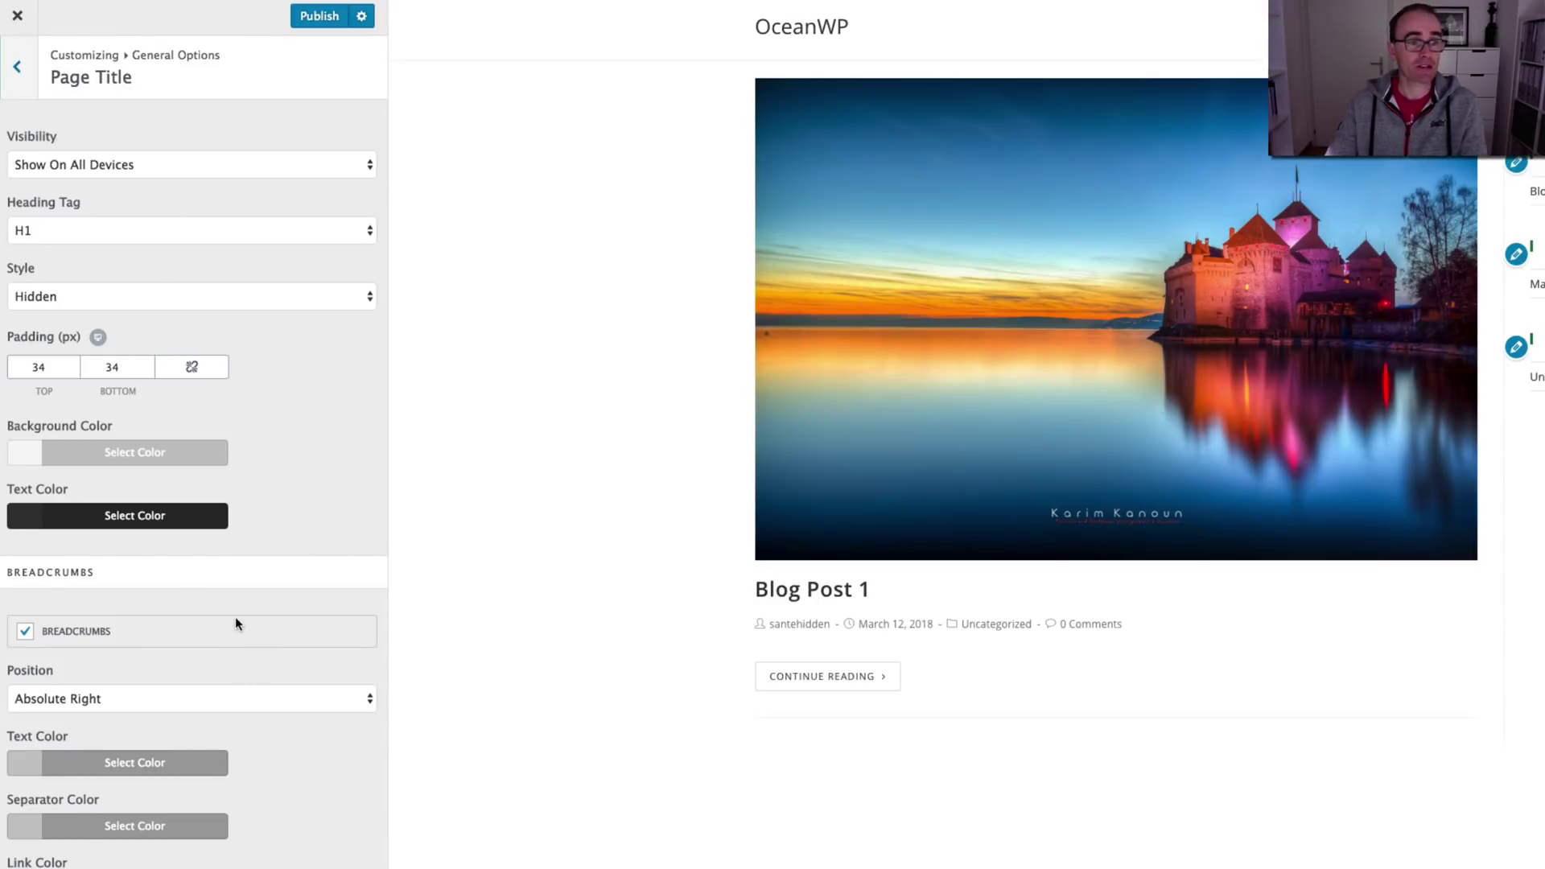
click(162, 299)
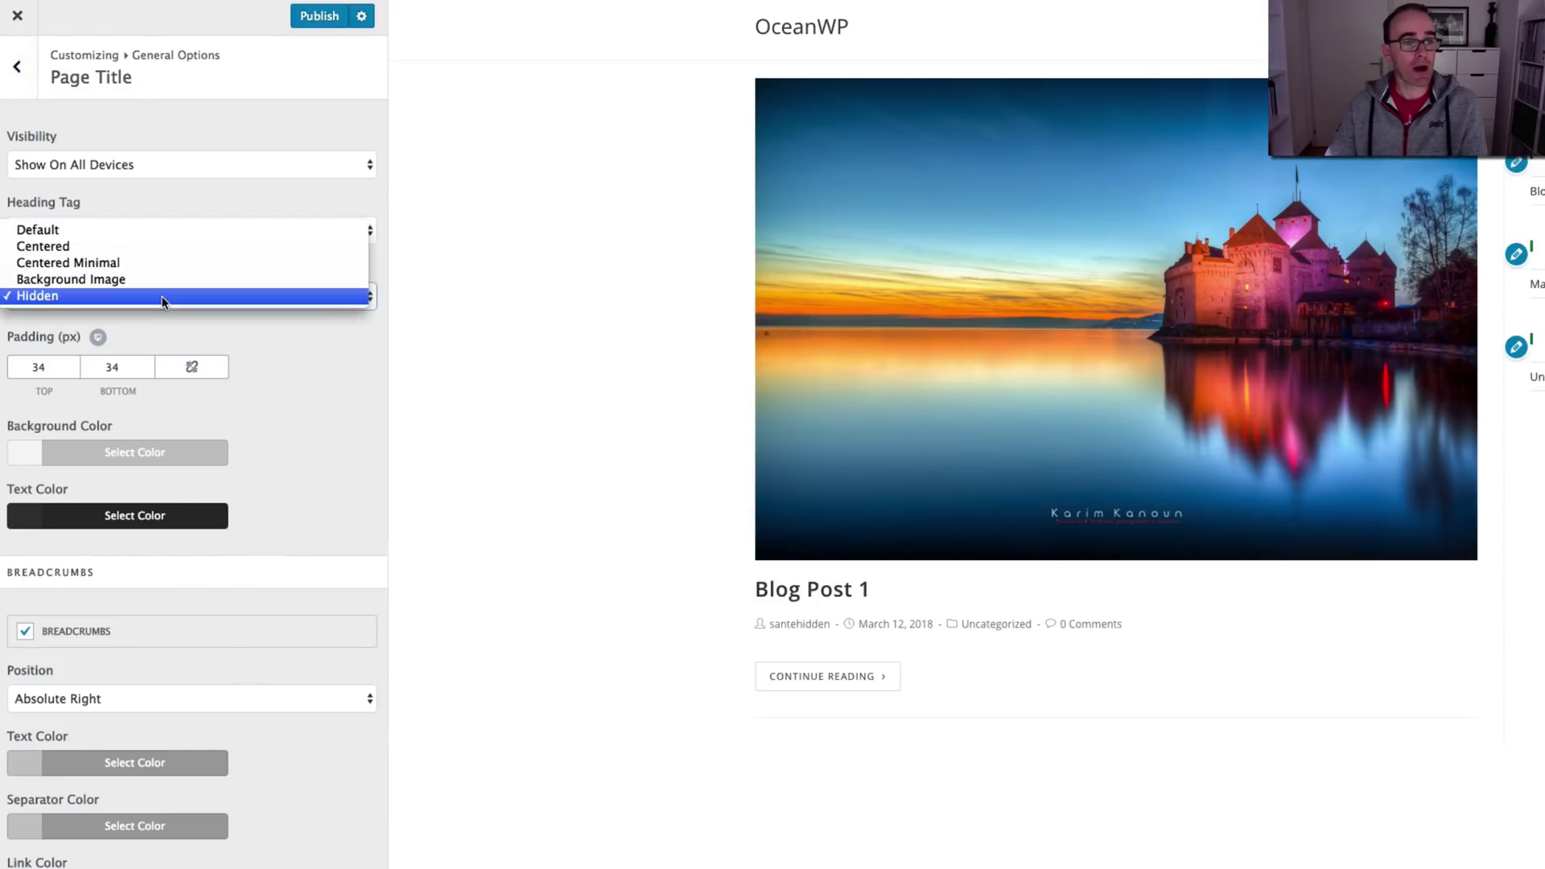
click(165, 300)
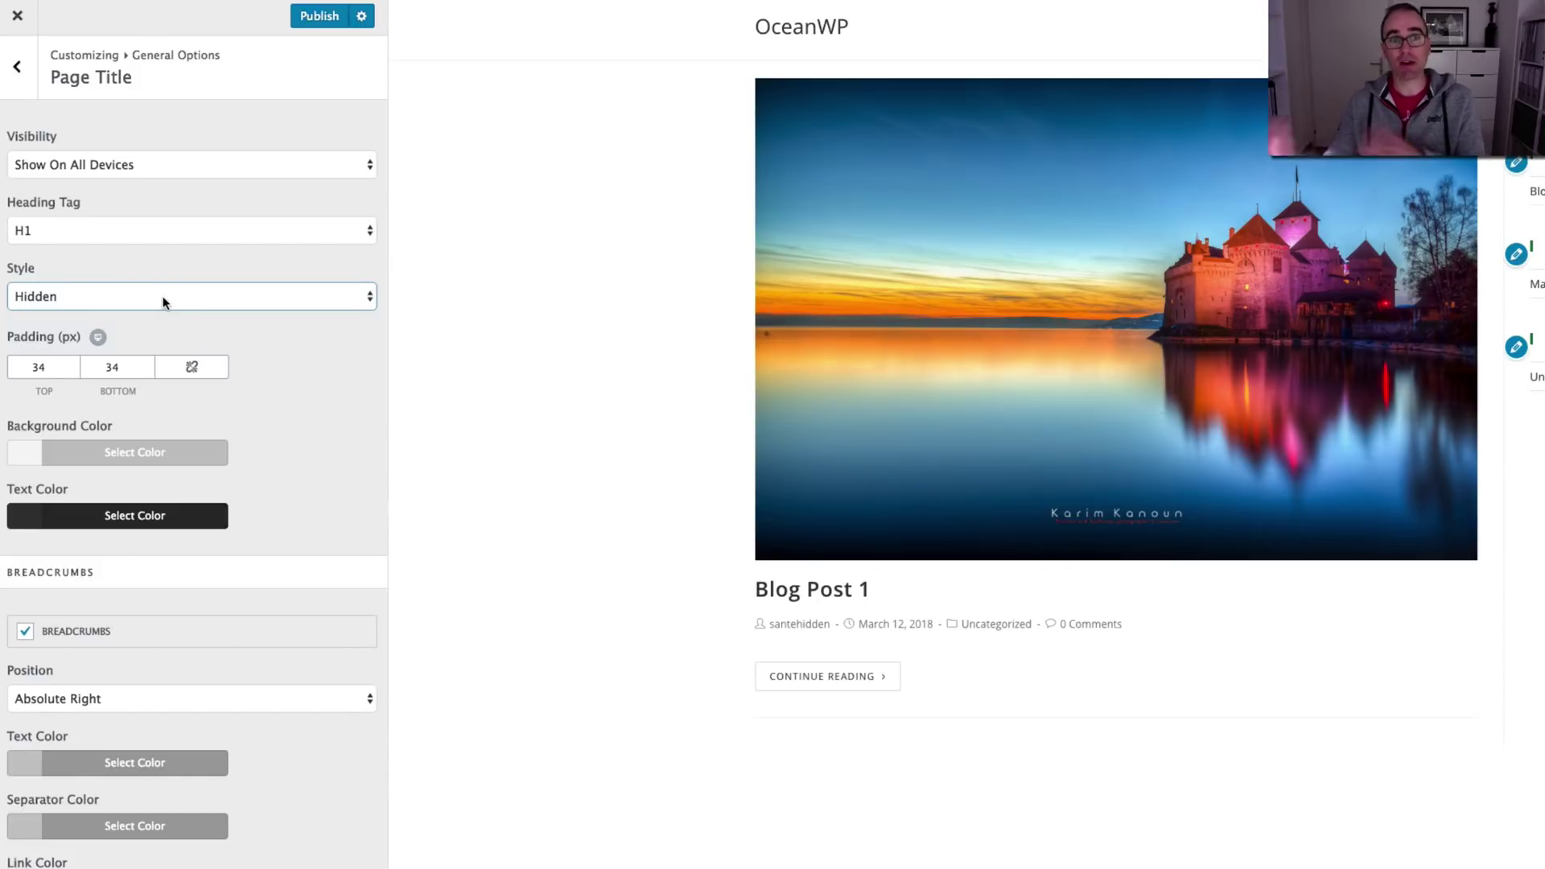
click(164, 299)
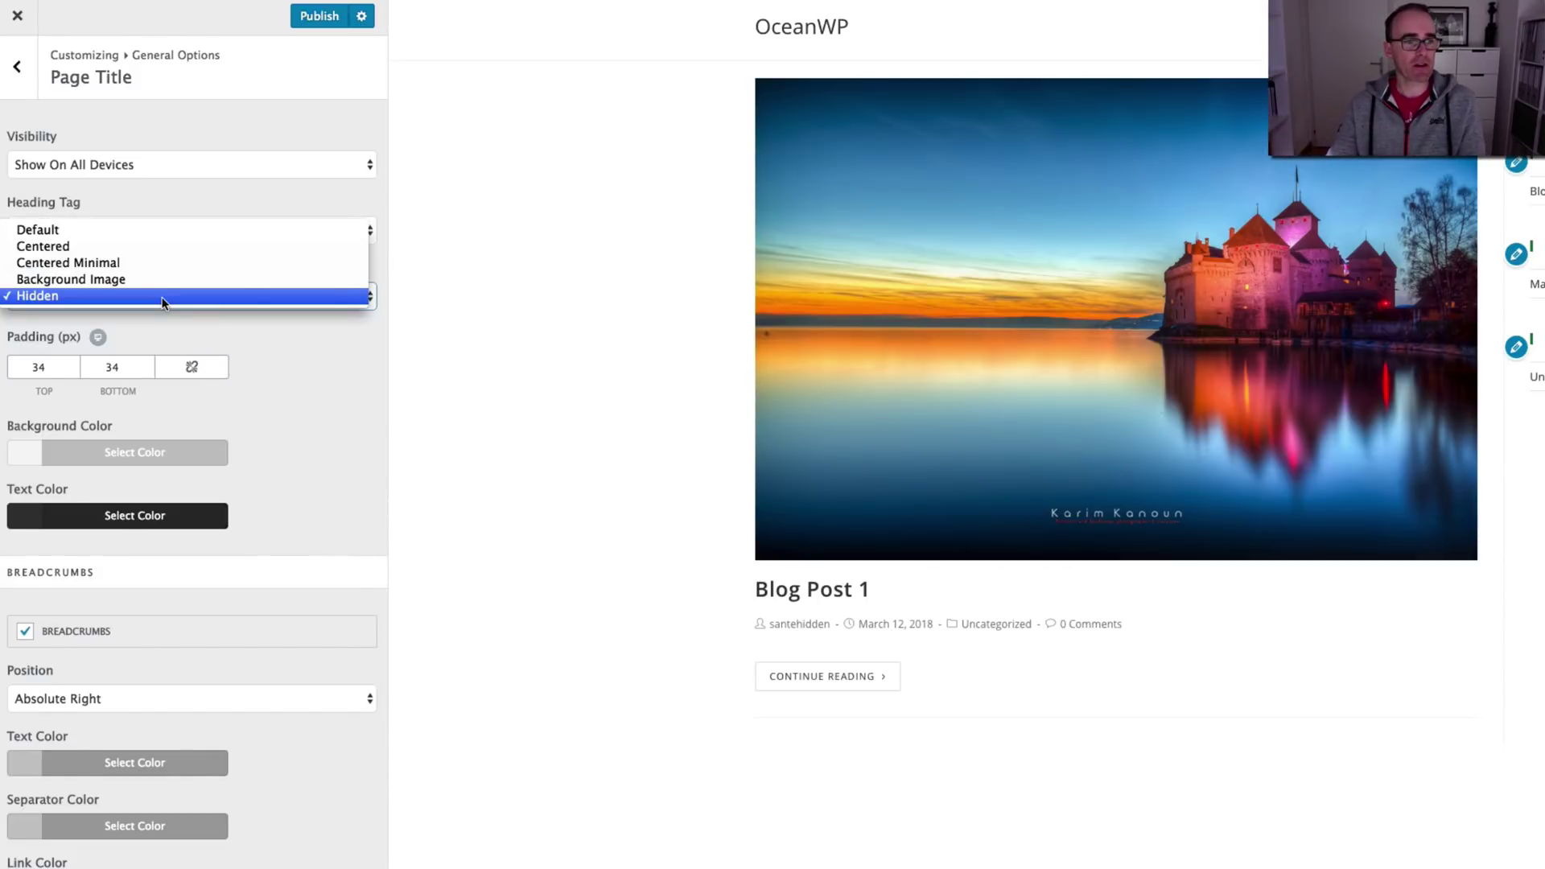
click(165, 234)
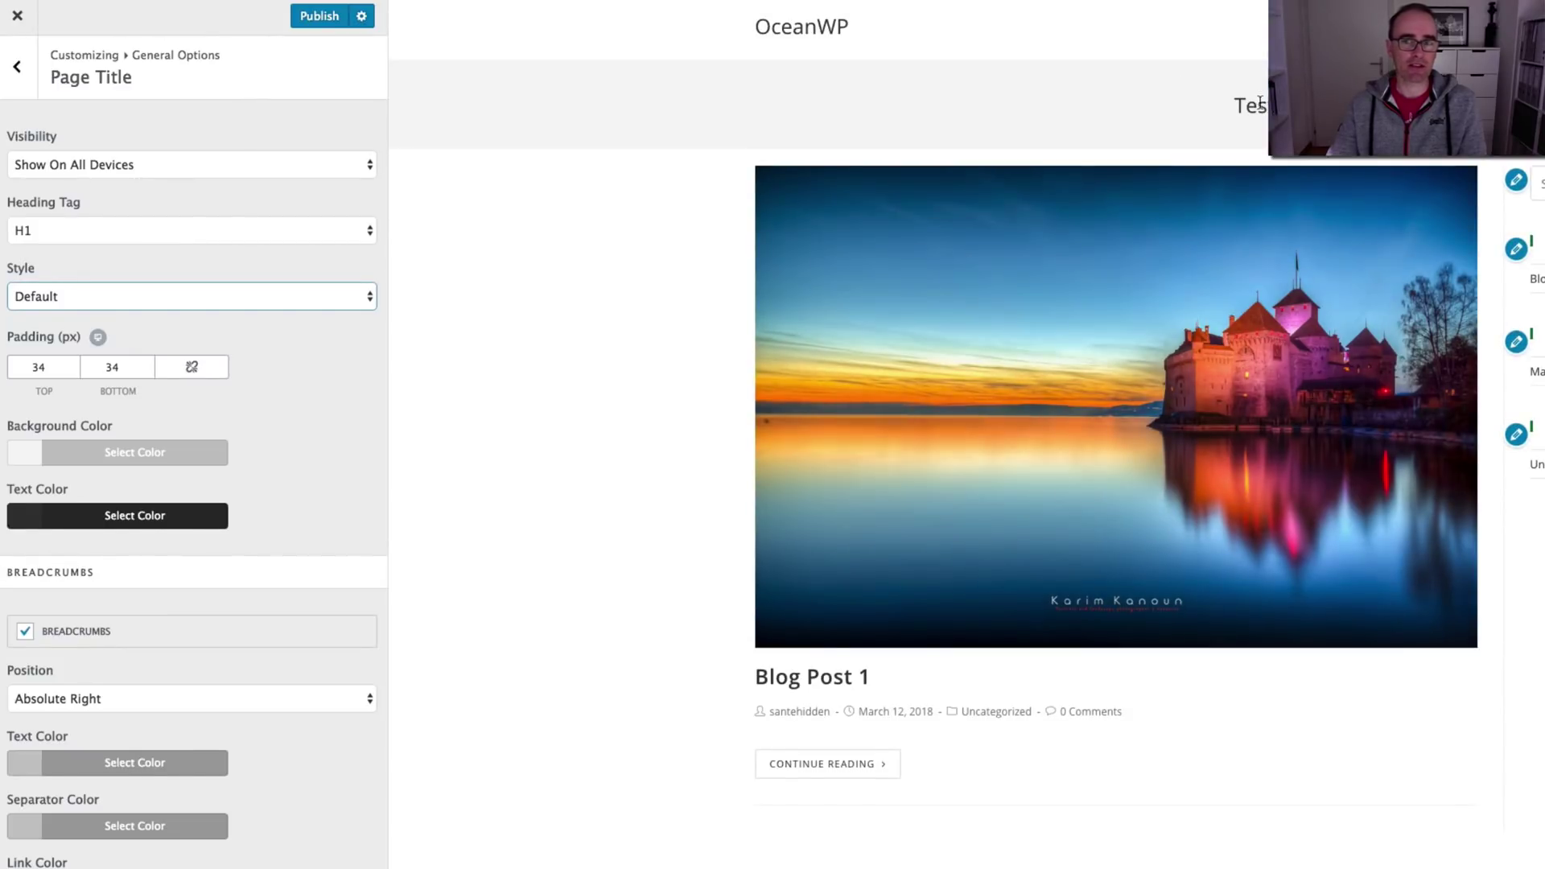
click(95, 294)
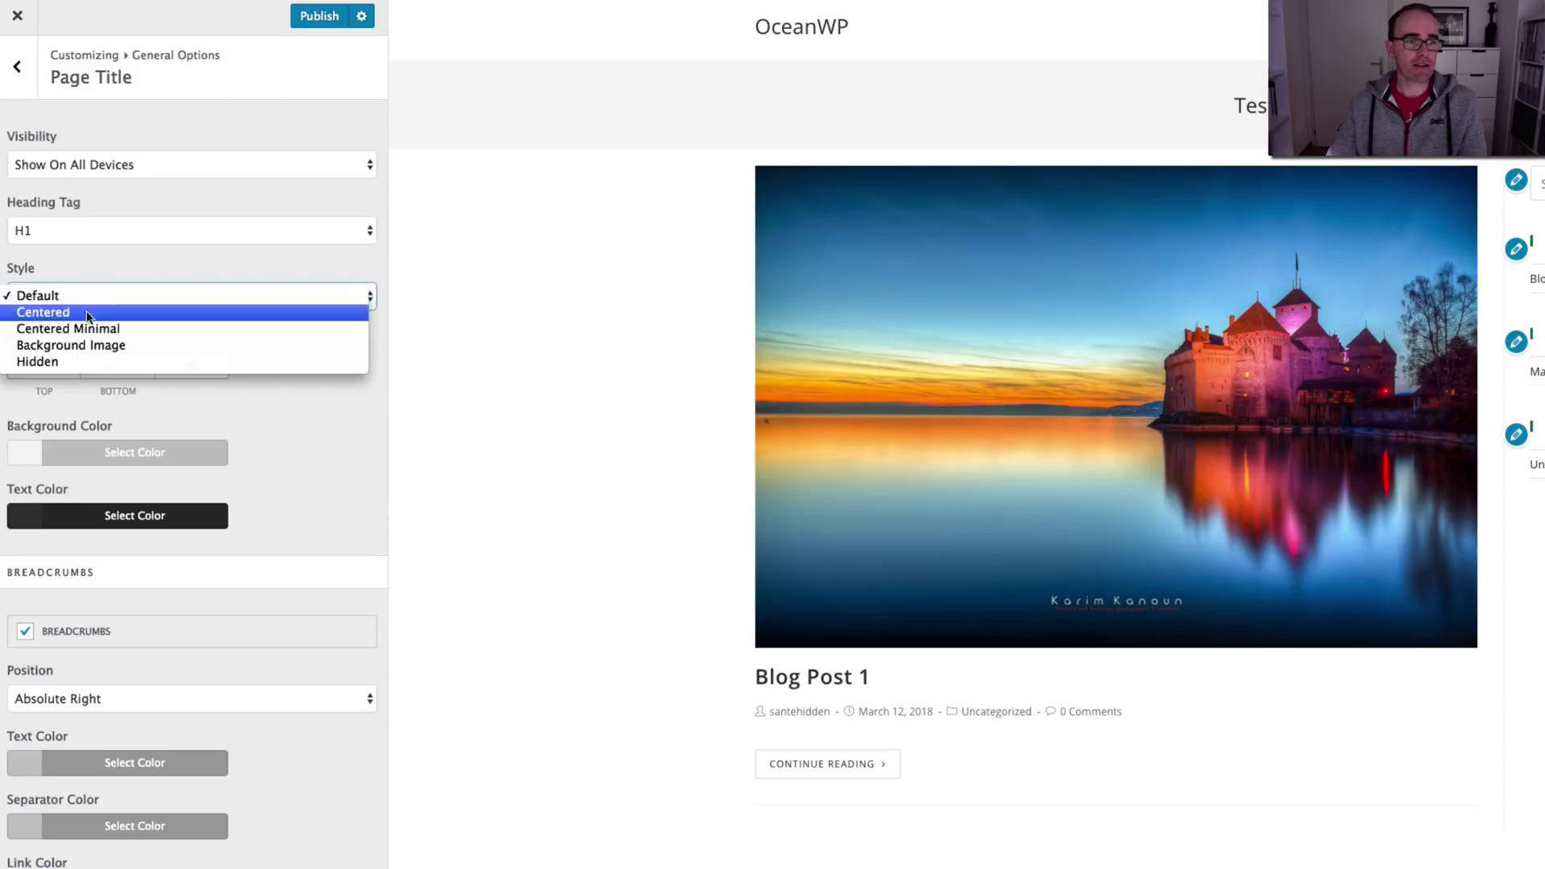
click(85, 361)
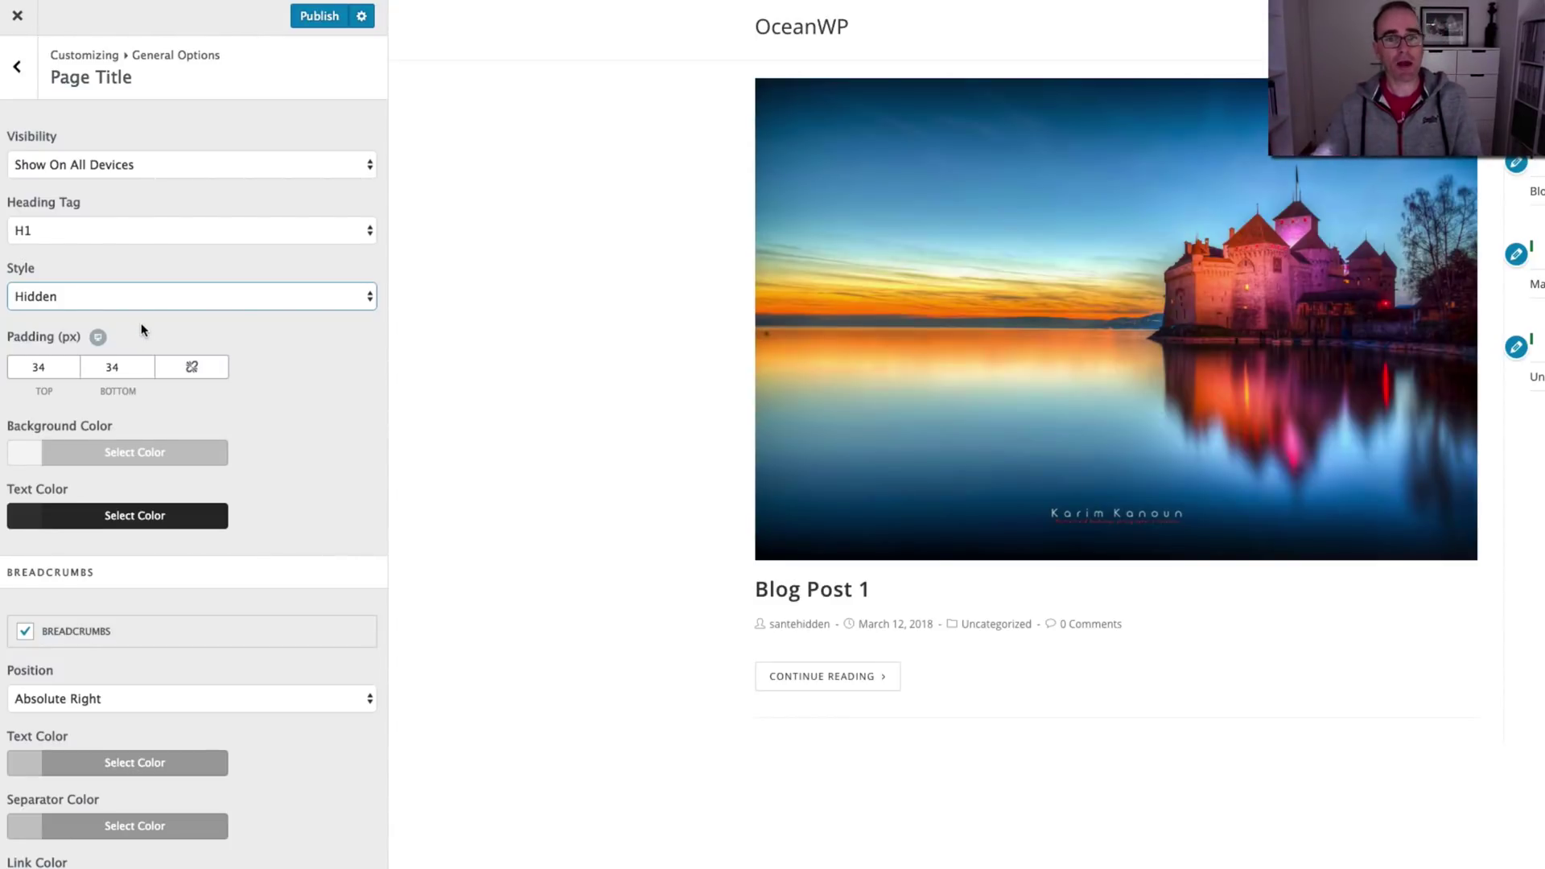
click(19, 66)
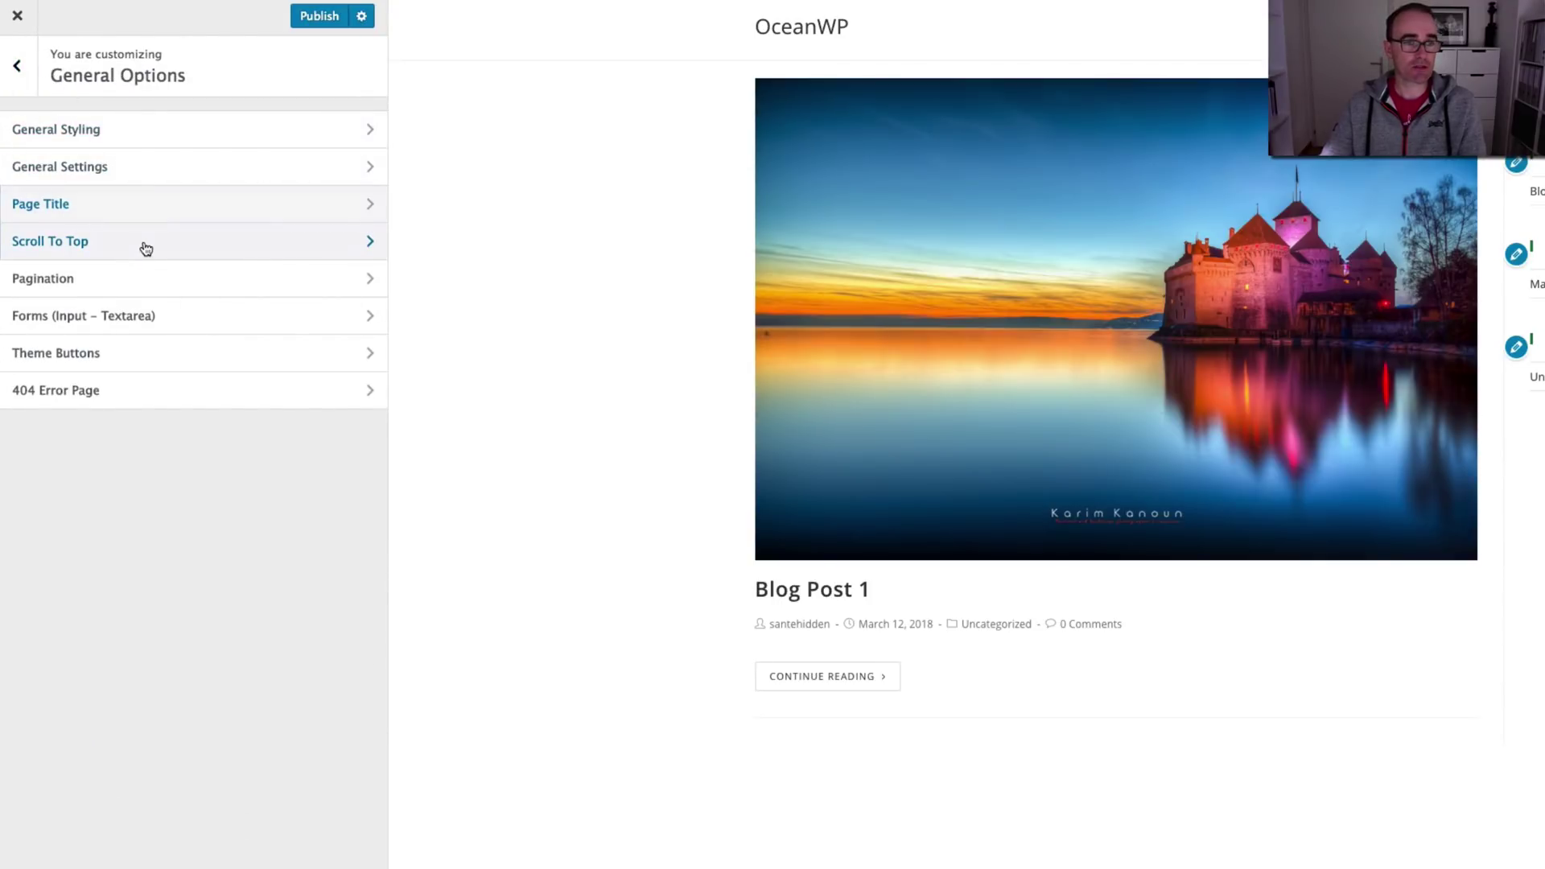
Review the Scroll To Top settings and the 404 Error Page template options without changing anything
click(143, 245)
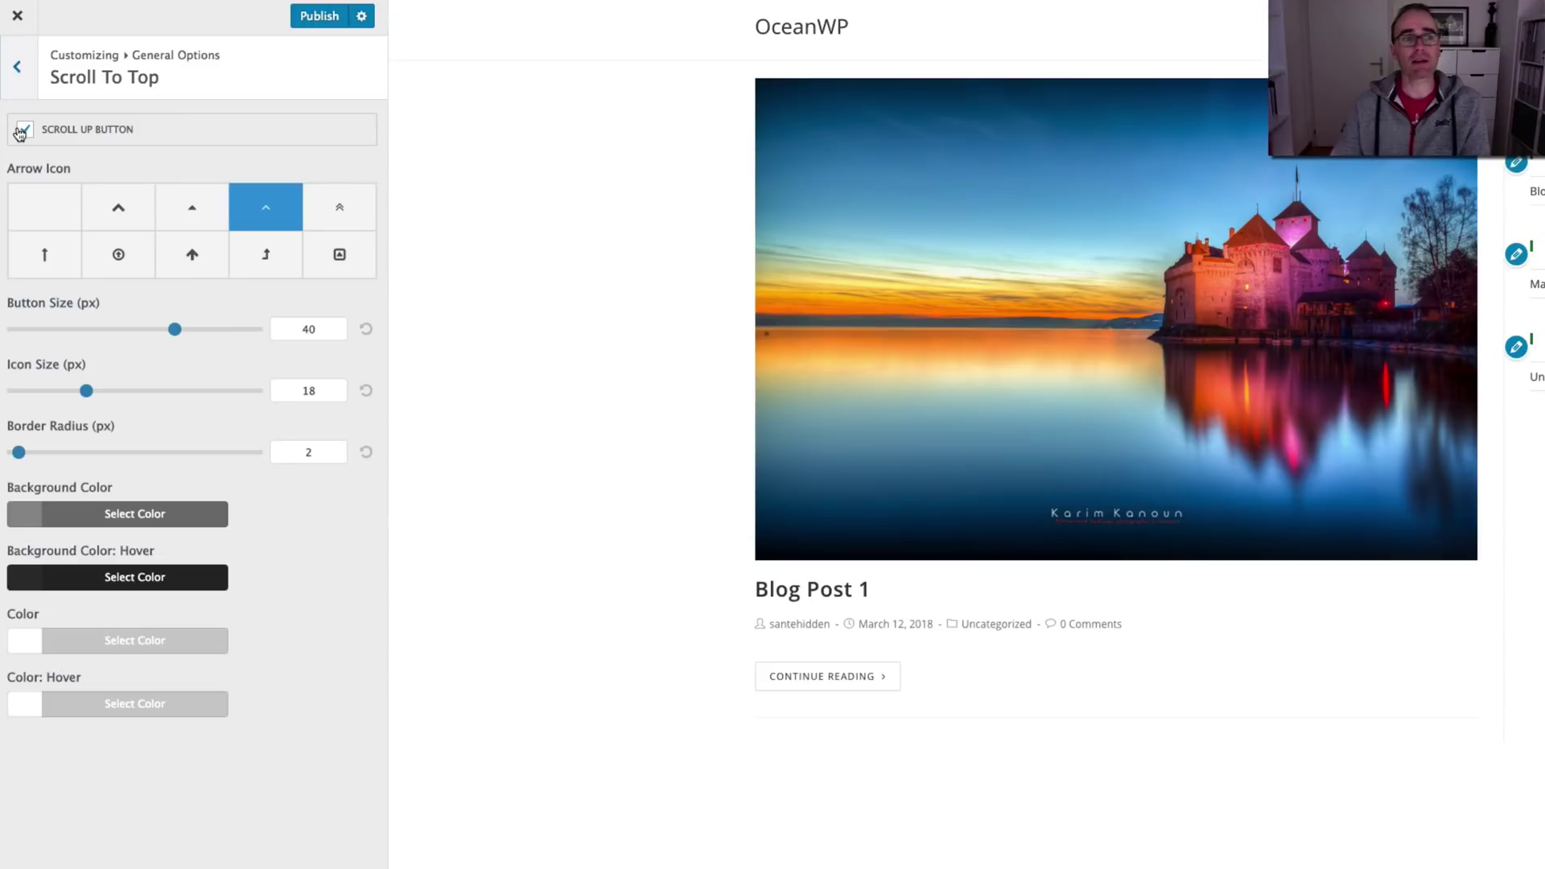
click(18, 69)
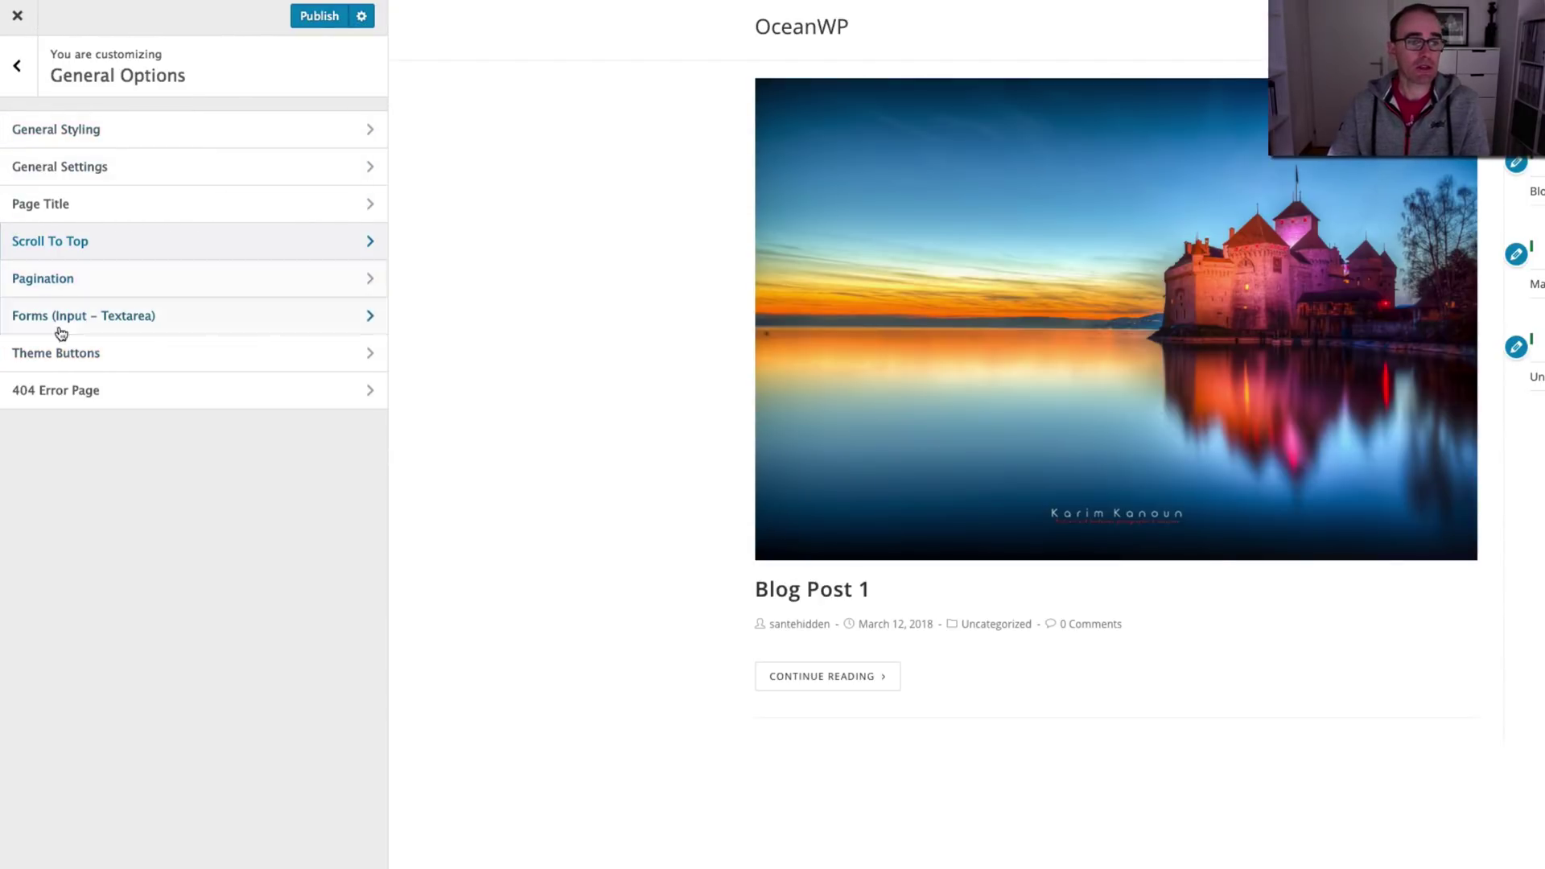
click(120, 398)
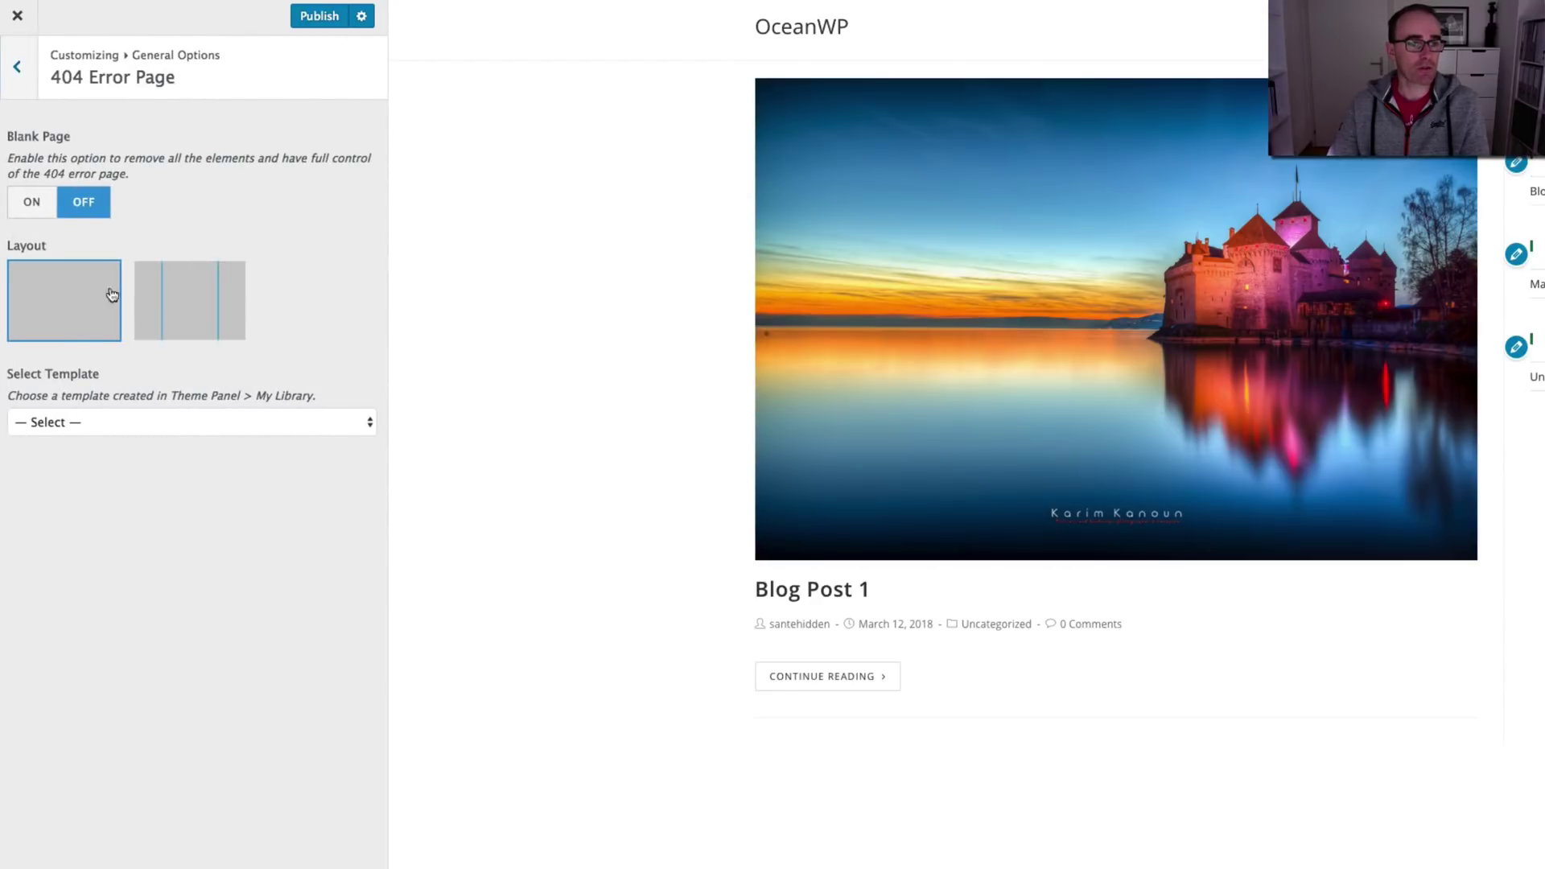
click(178, 419)
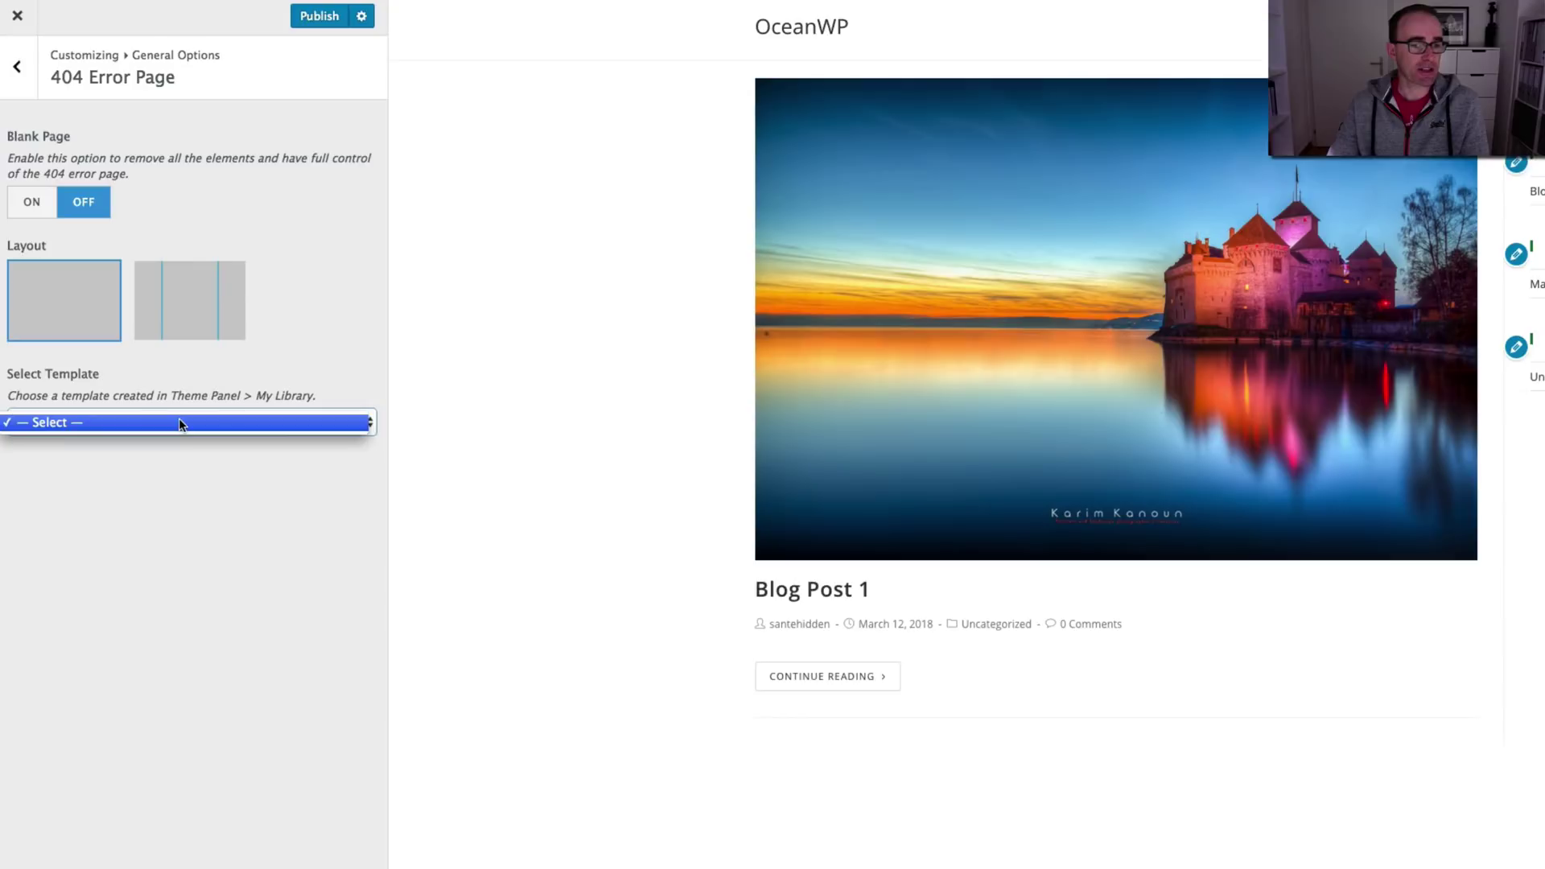
click(177, 418)
click(18, 68)
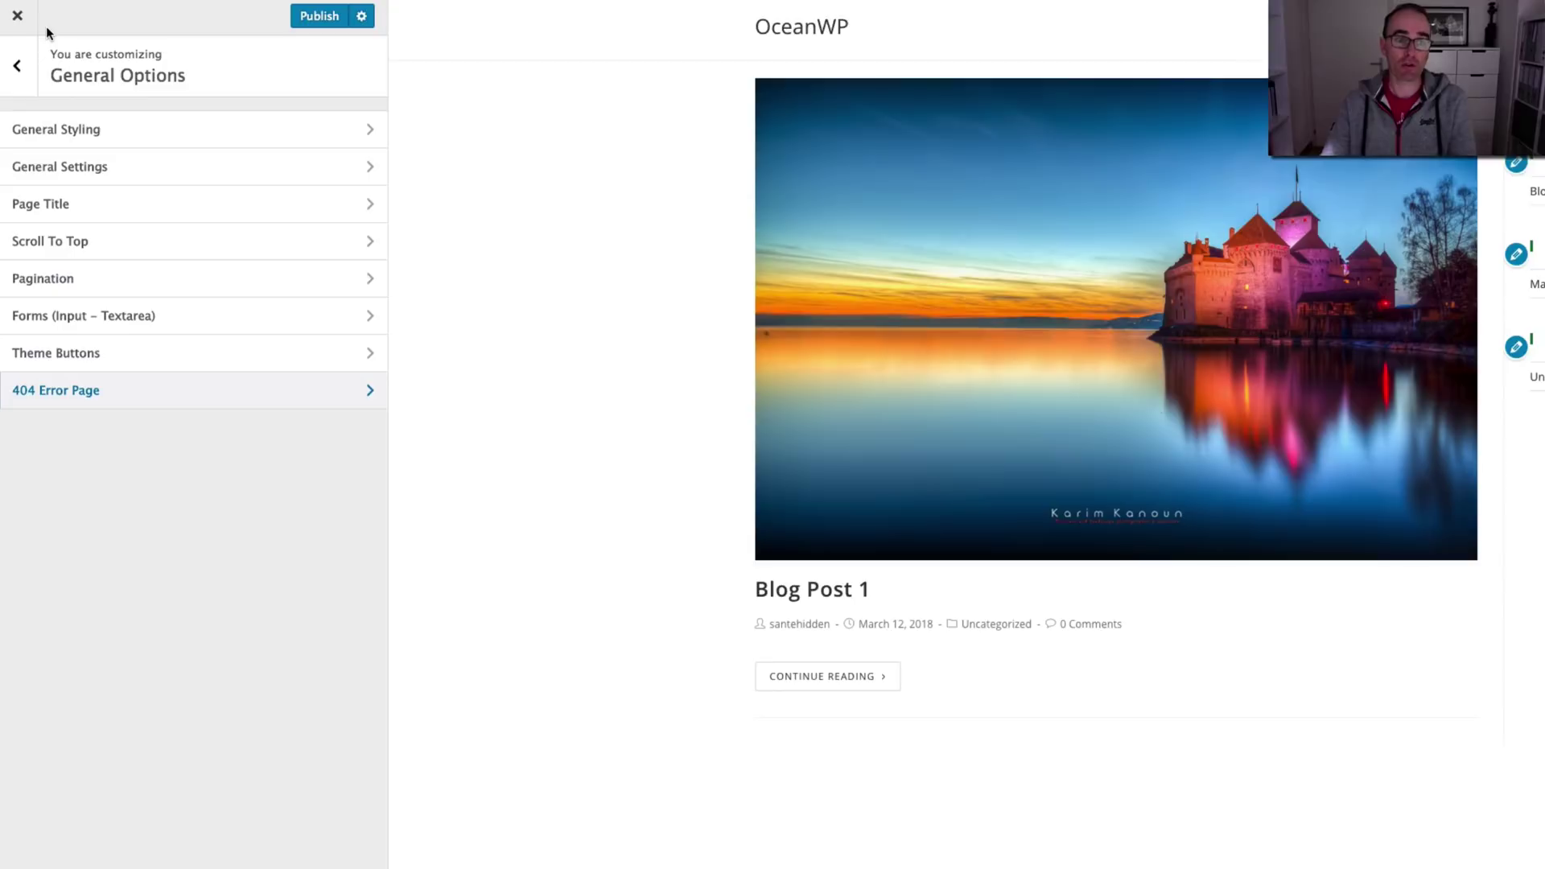
click(21, 71)
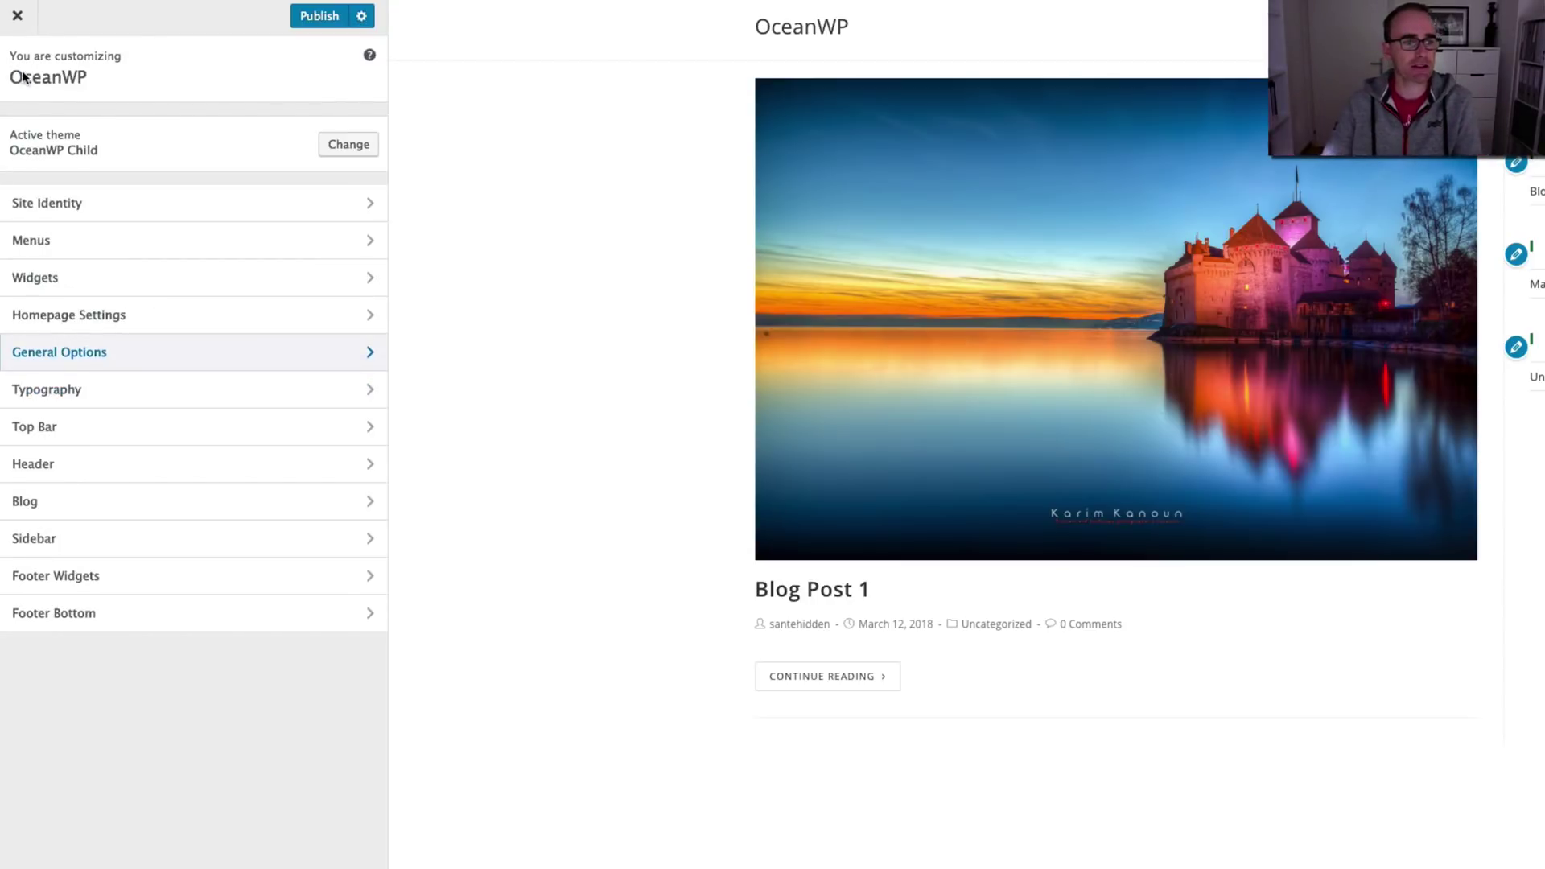
click(120, 389)
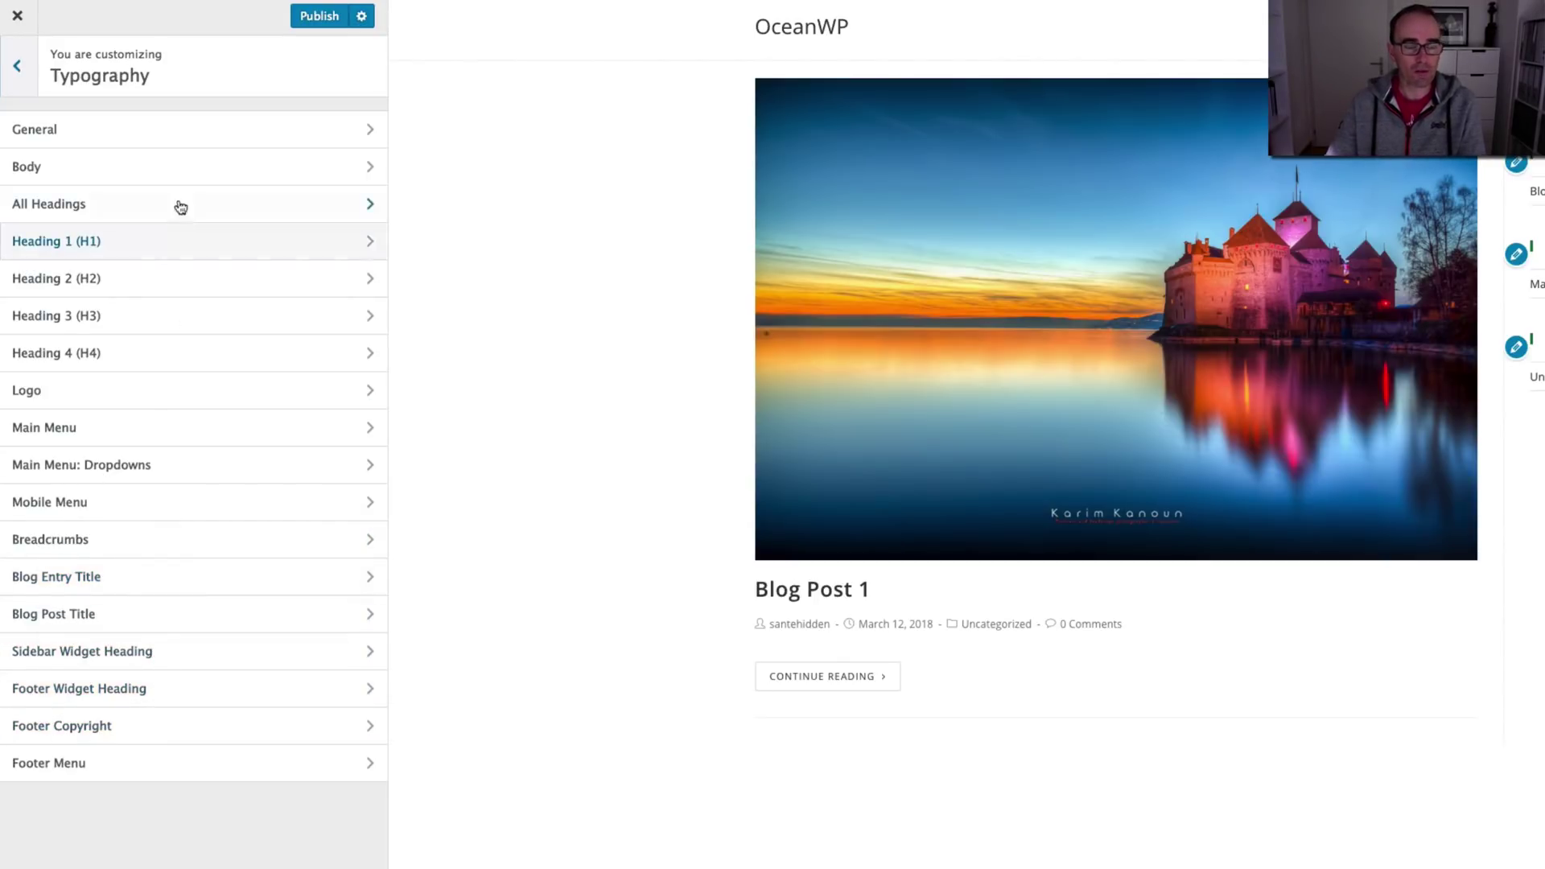
click(17, 66)
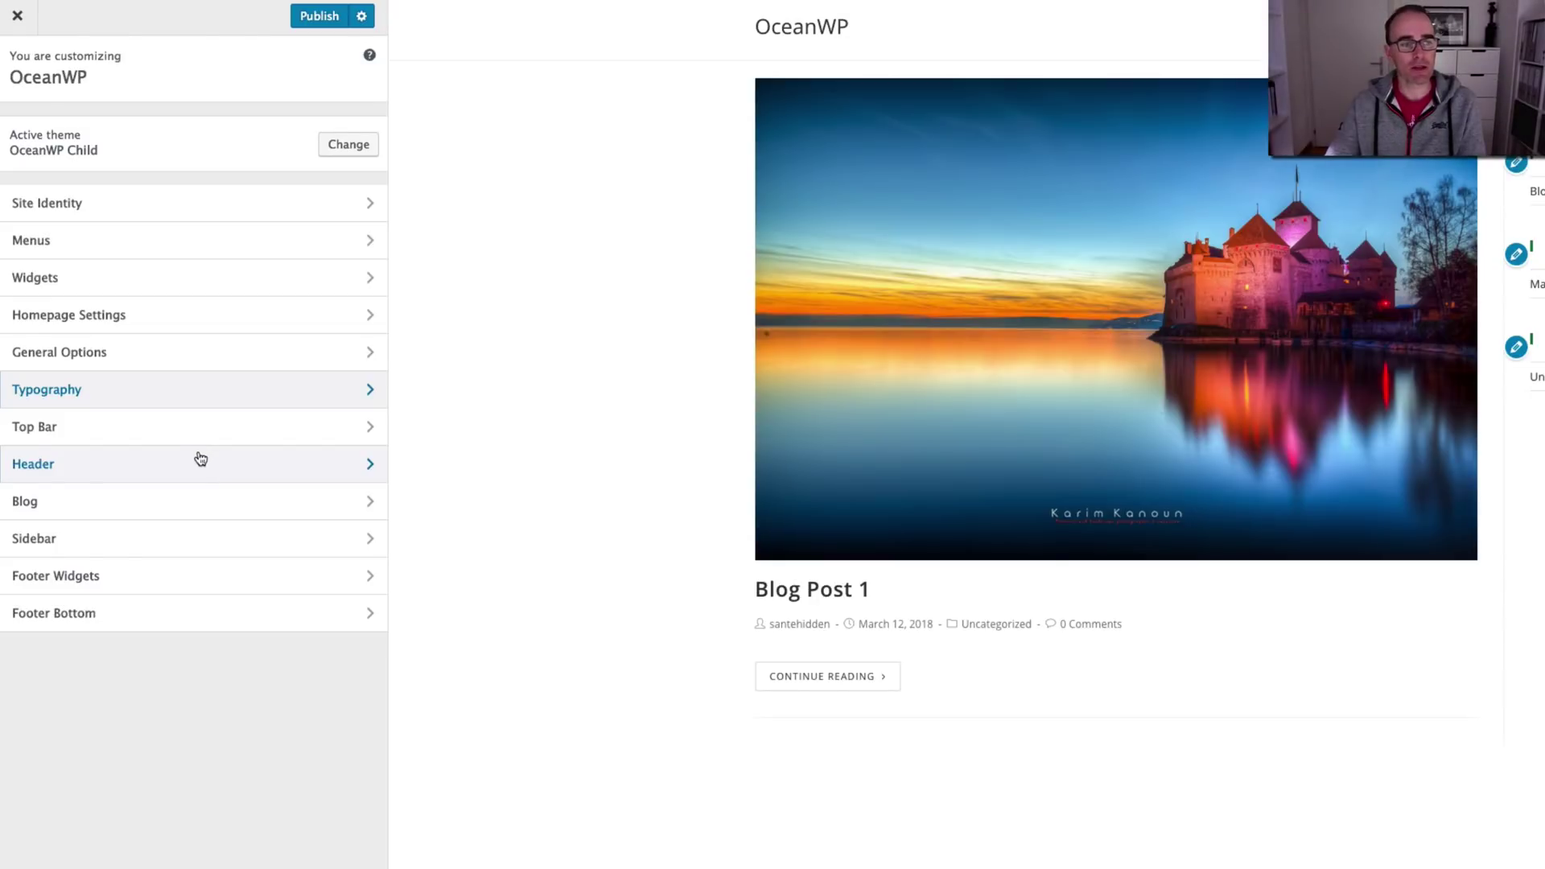
Tick Enable Top Bar under Top Bar > General
click(136, 432)
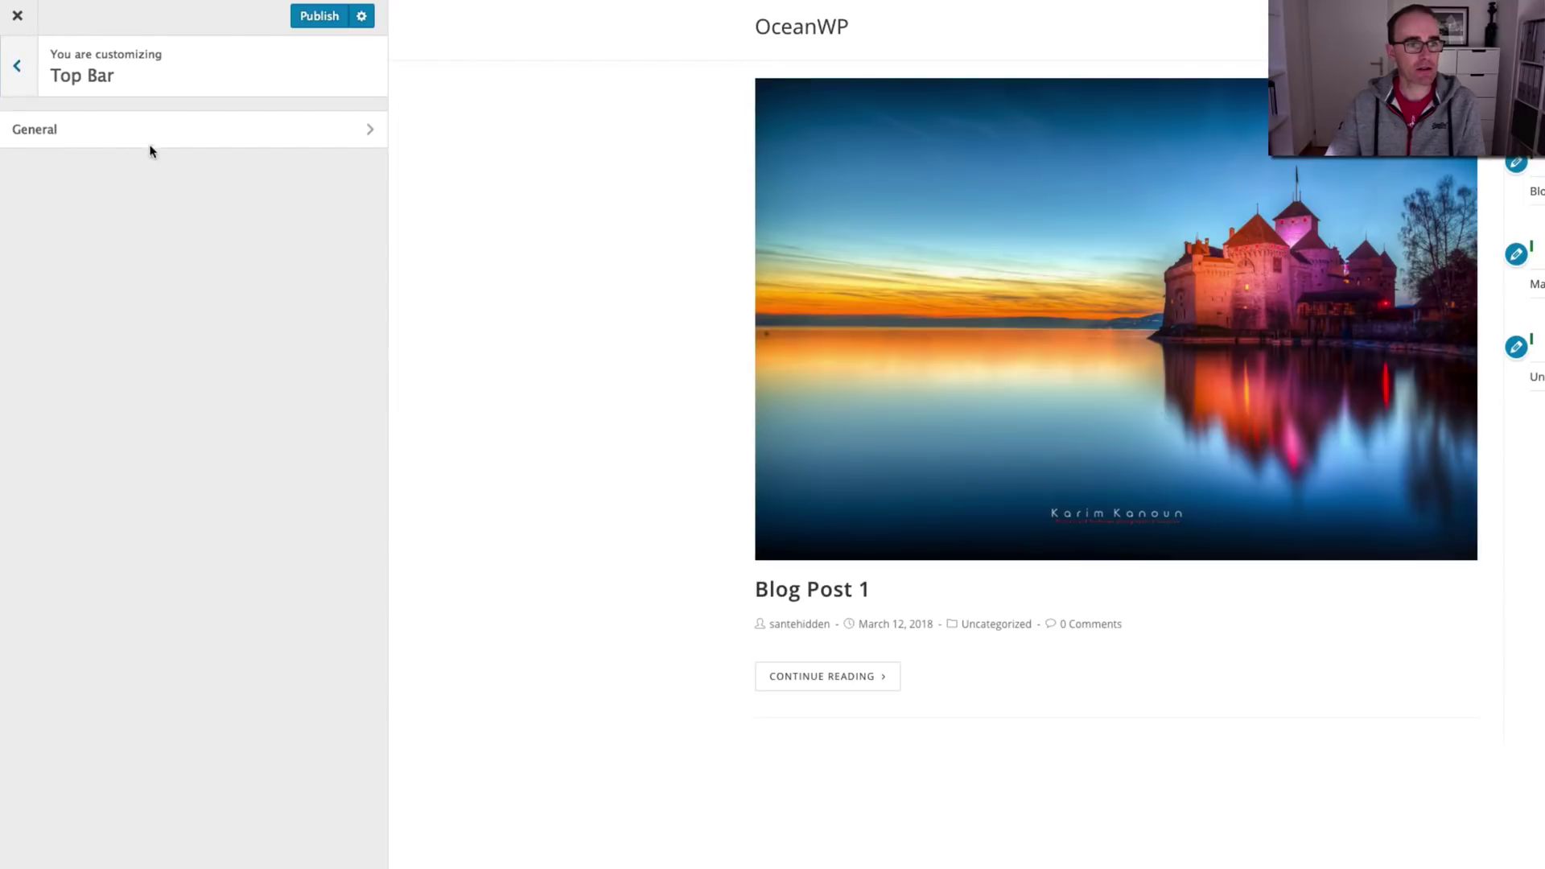
click(148, 138)
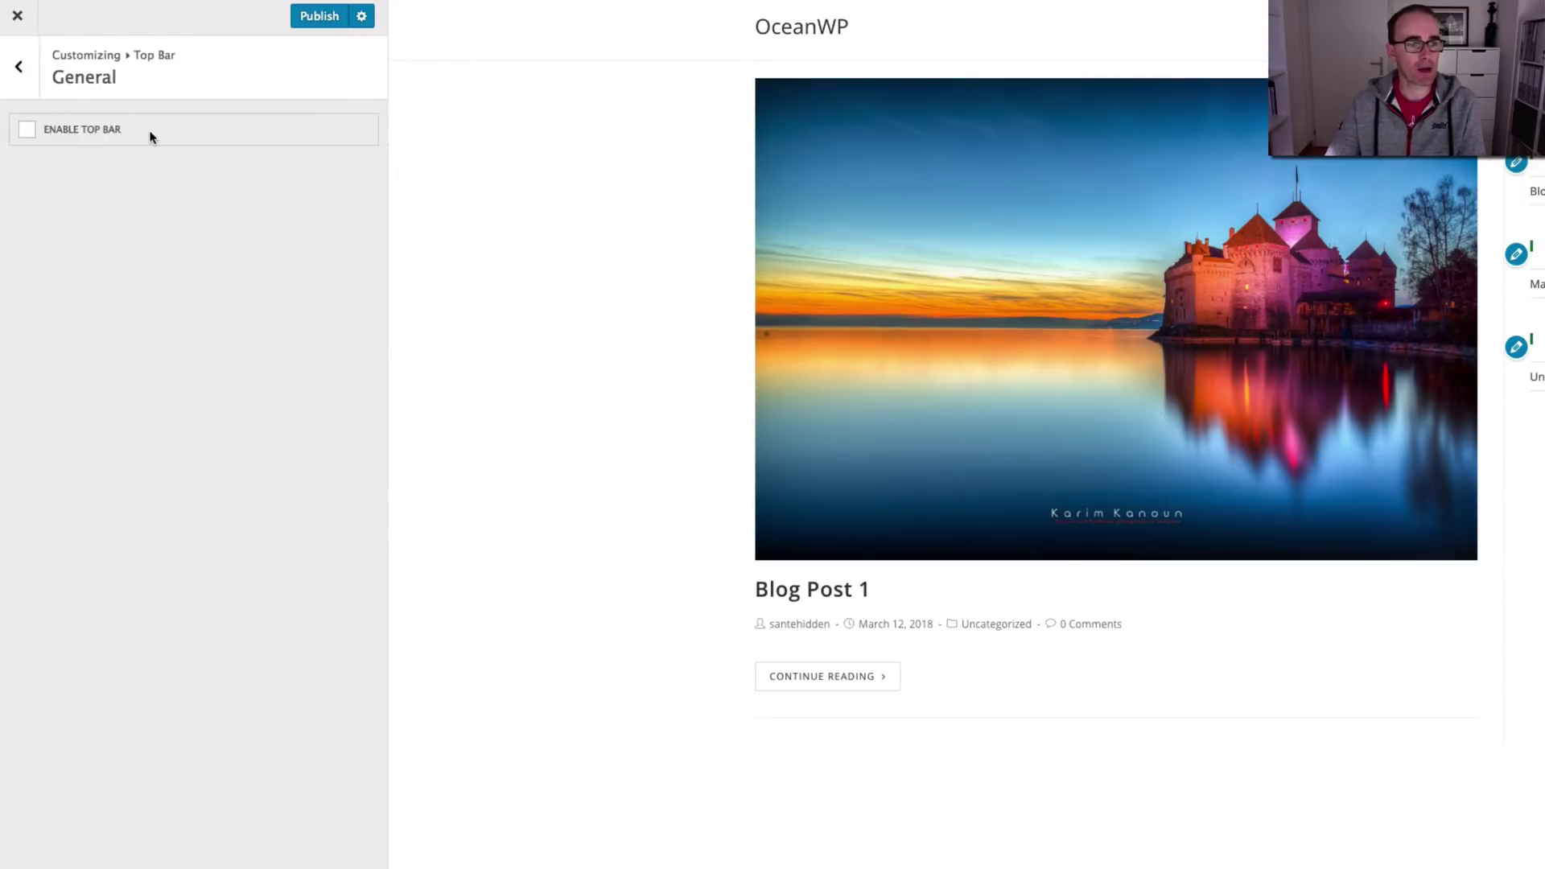
click(25, 130)
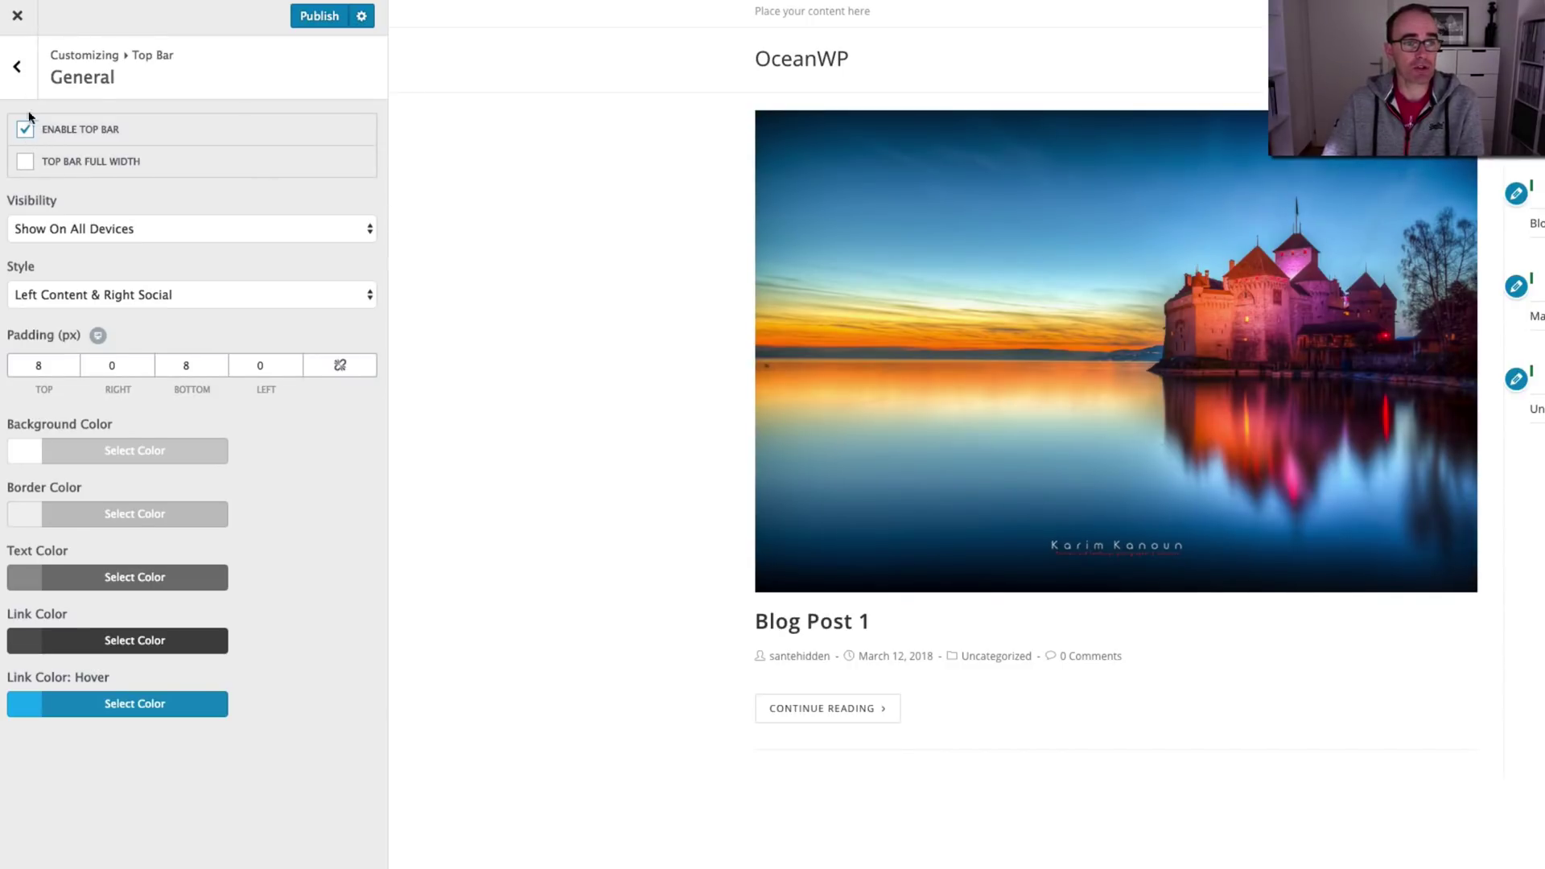
click(17, 68)
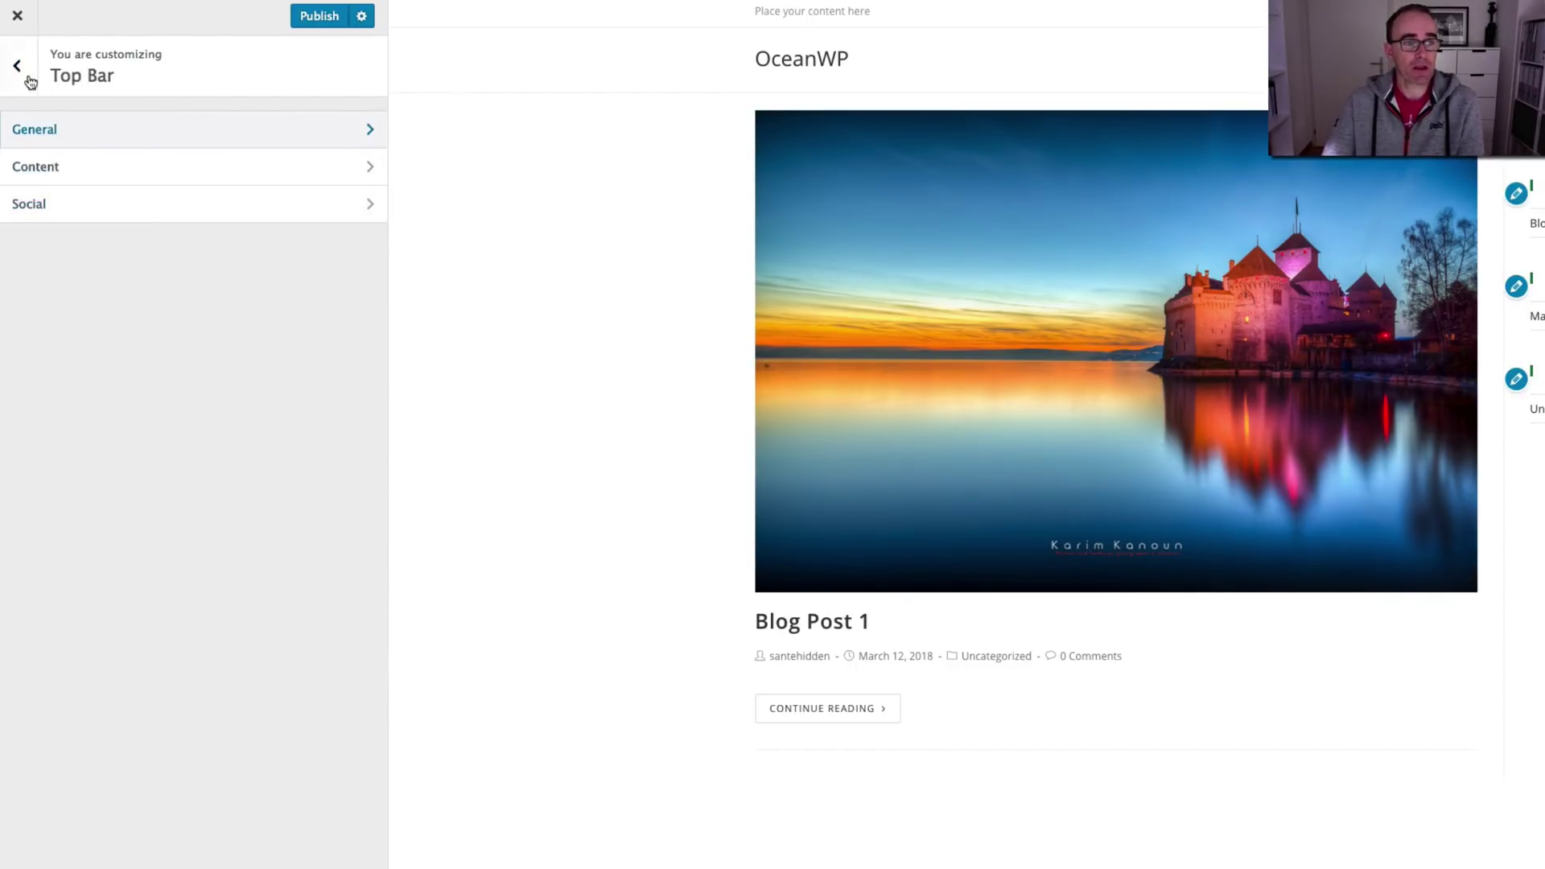
click(18, 71)
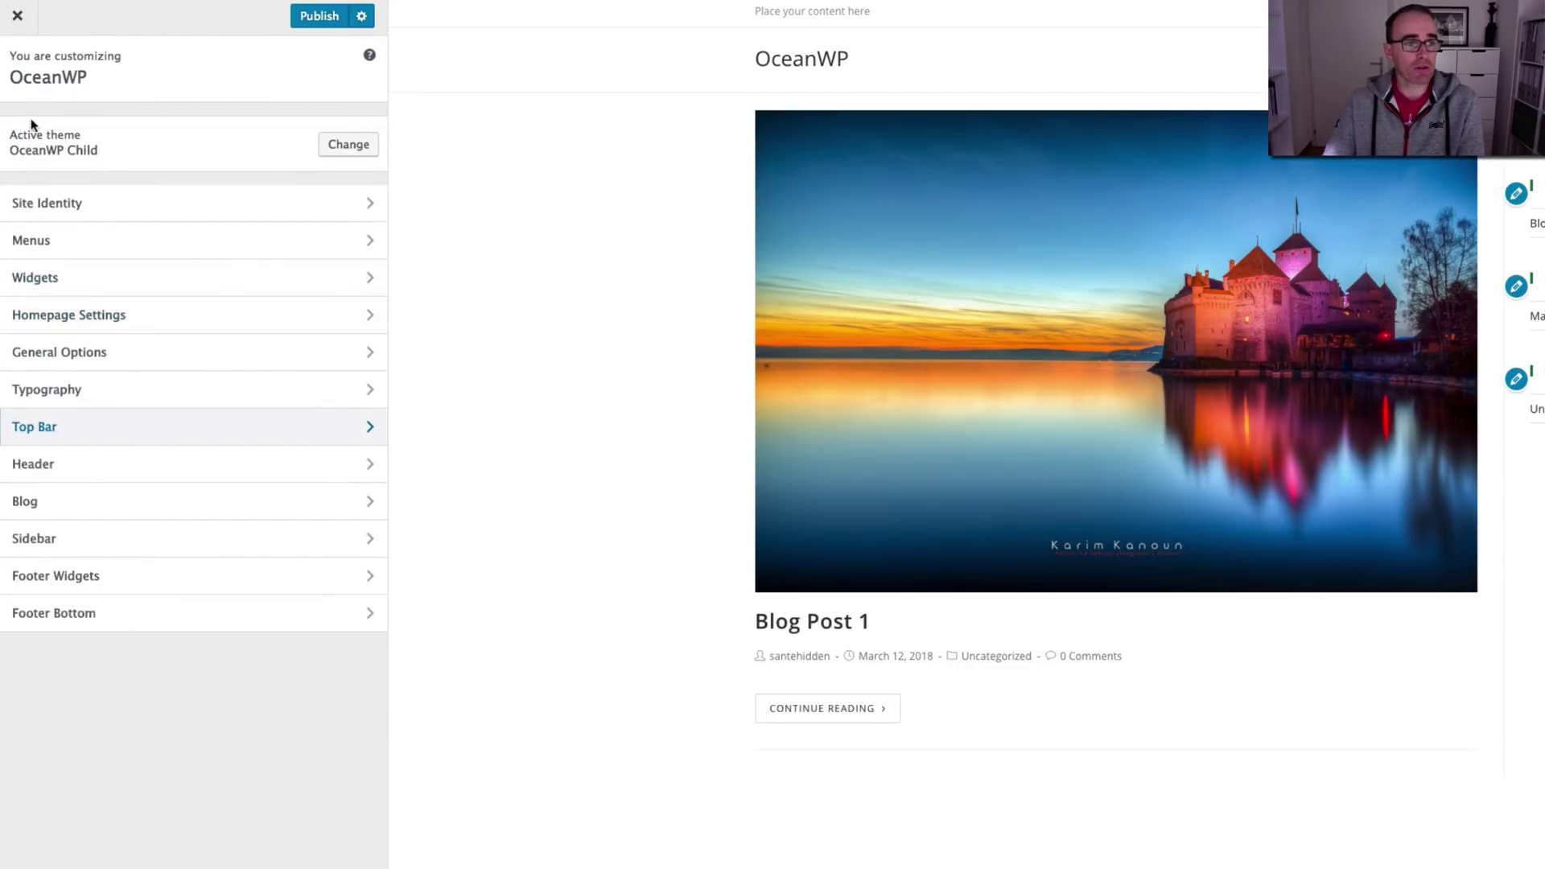
click(156, 467)
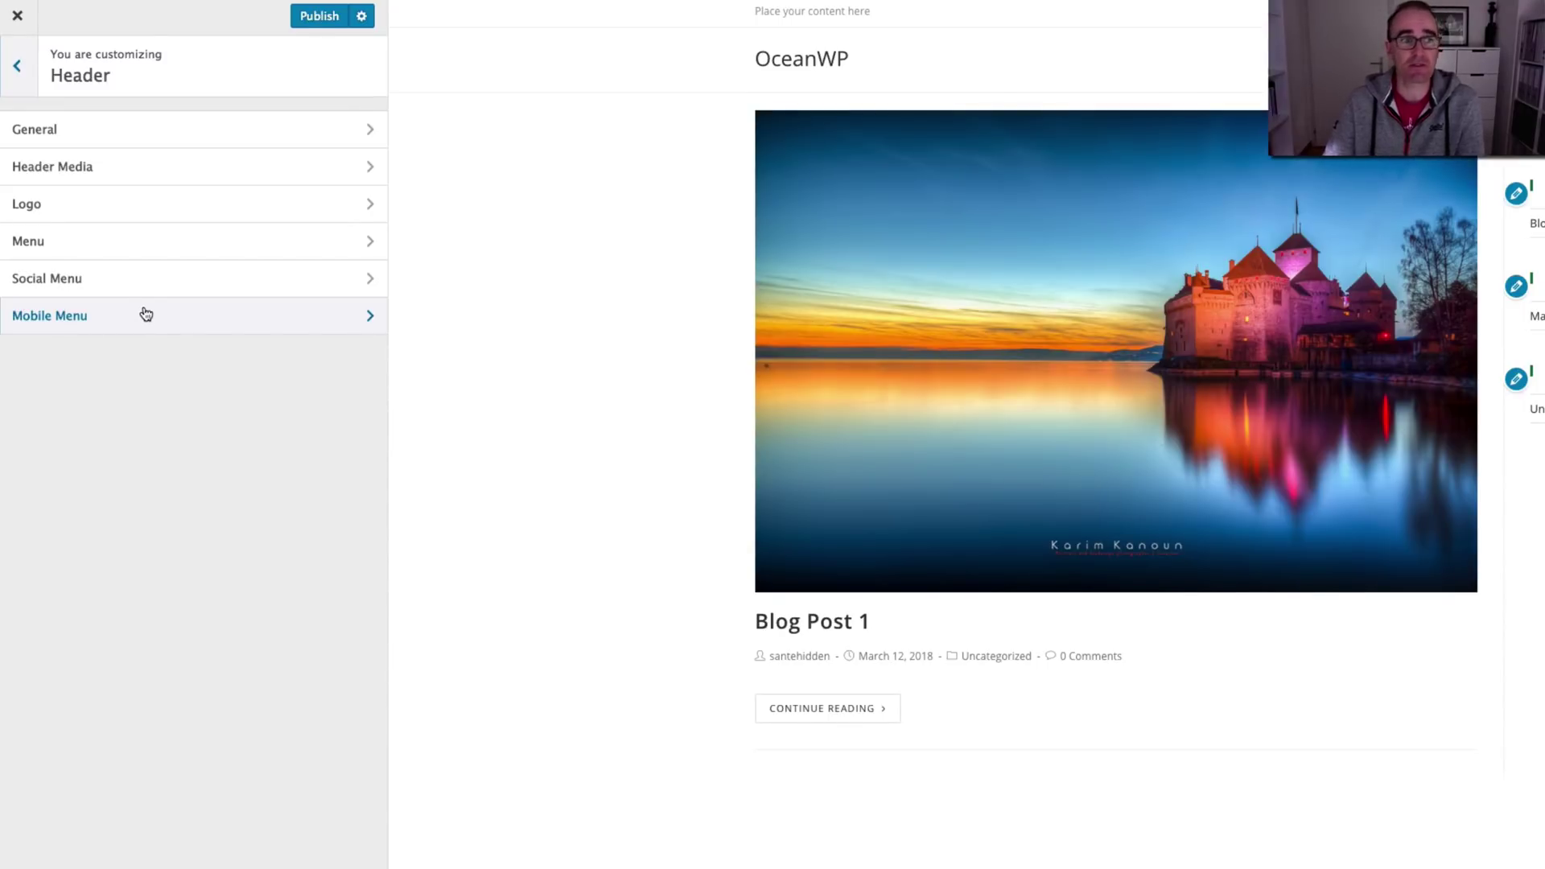
click(16, 72)
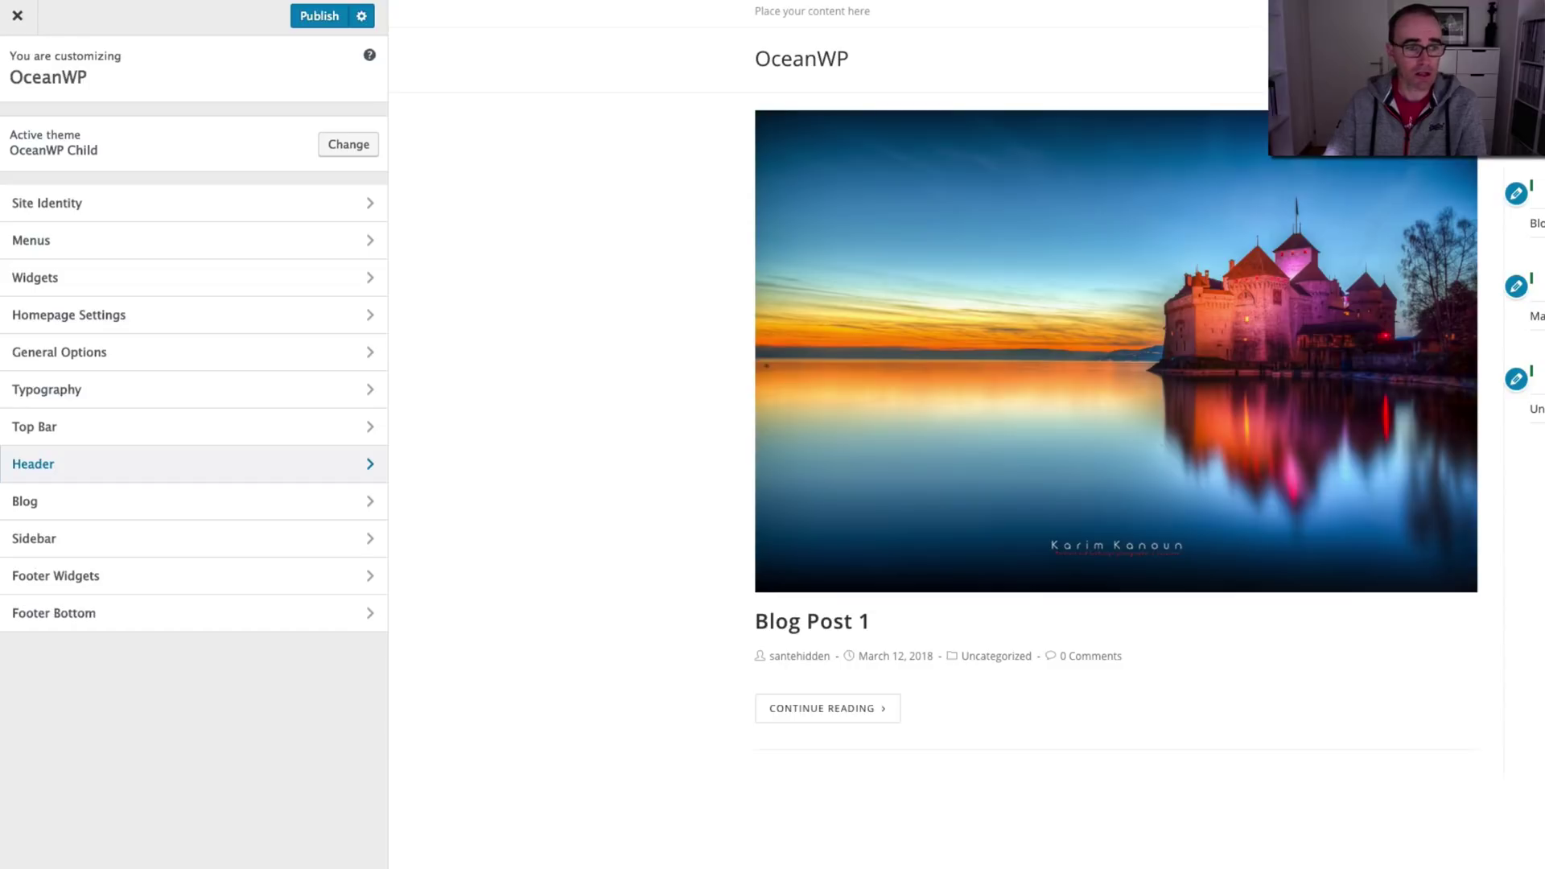
click(140, 616)
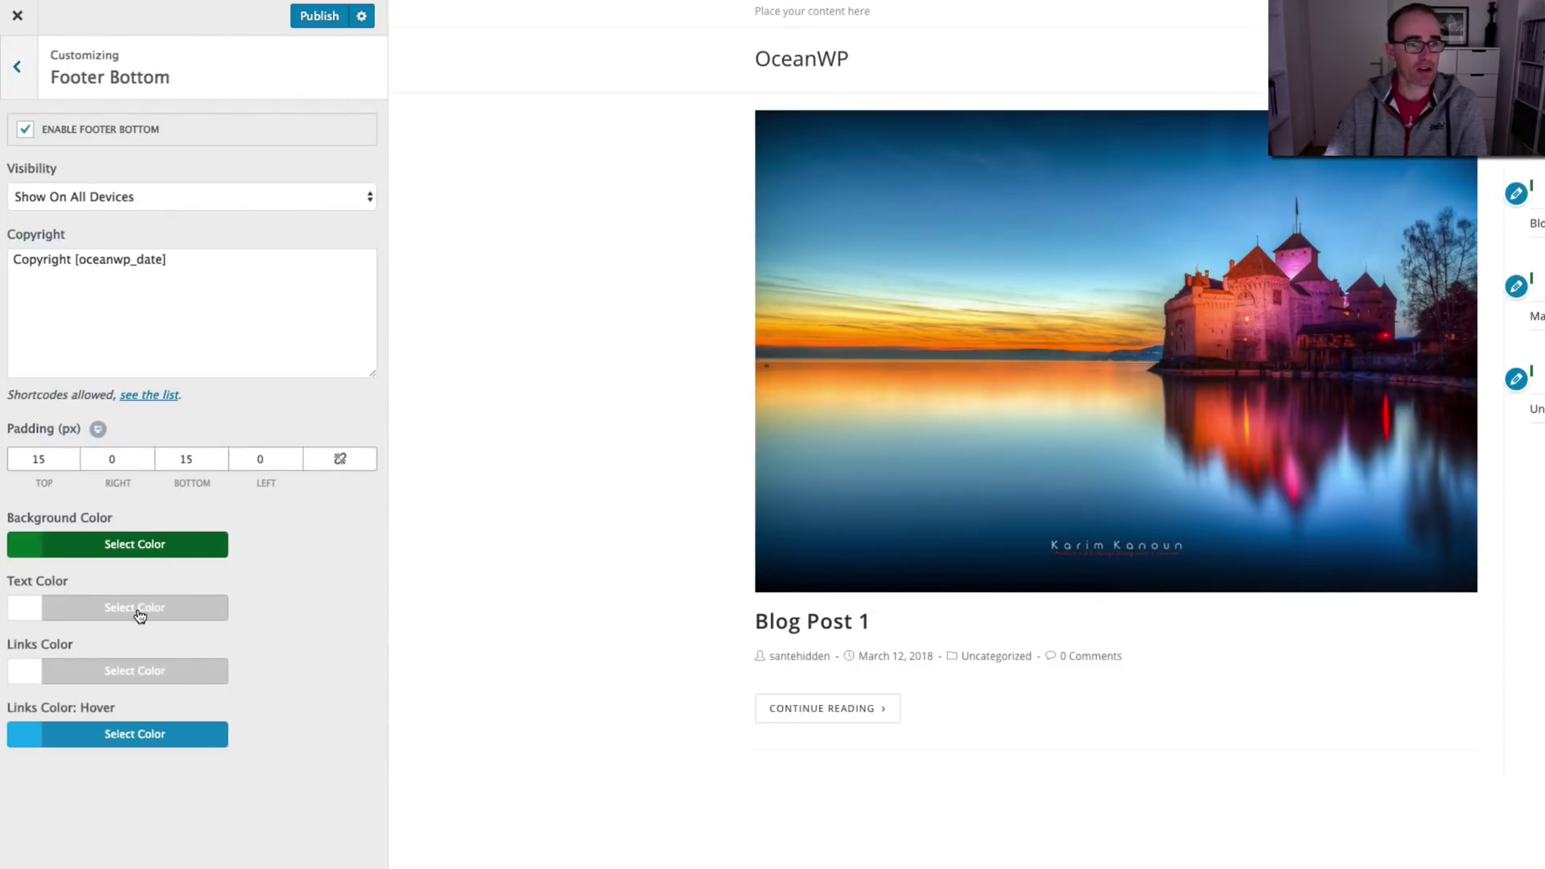
drag(152, 259, 29, 259)
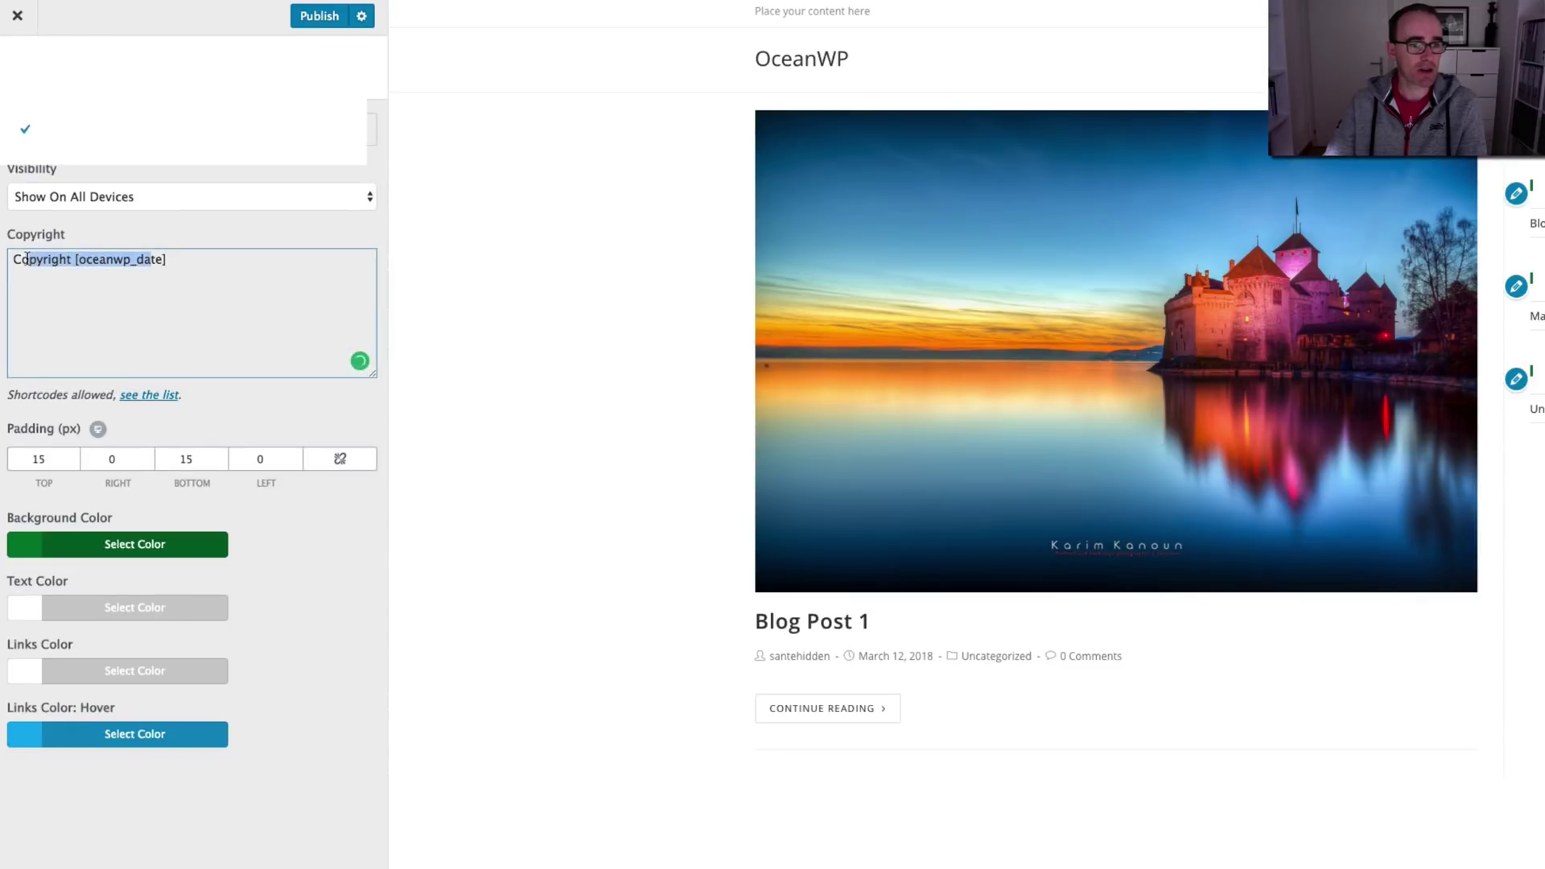
click(242, 270)
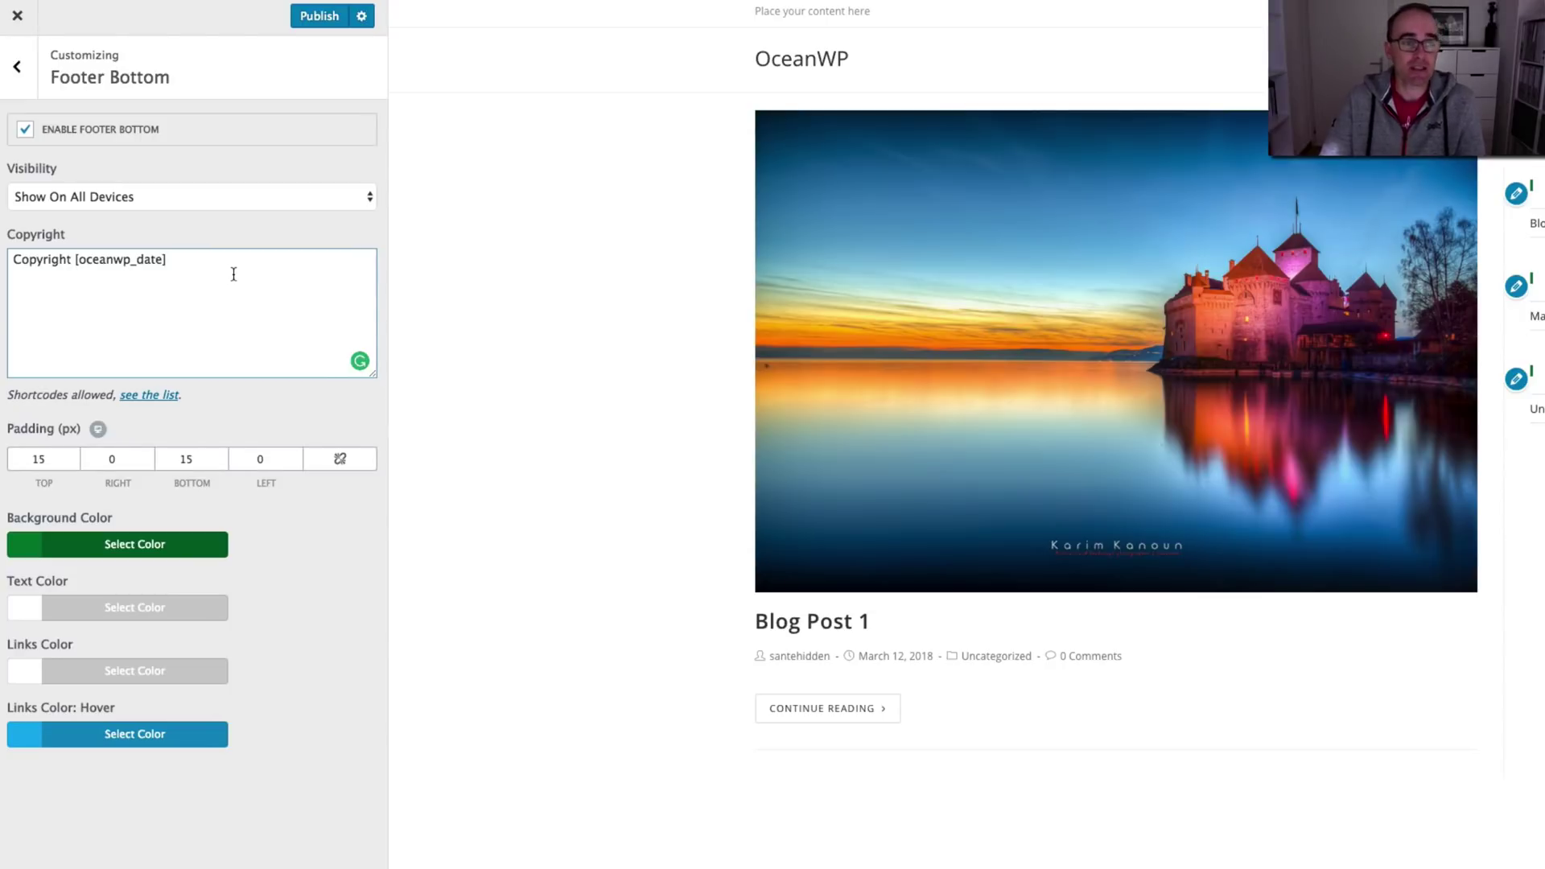
click(18, 78)
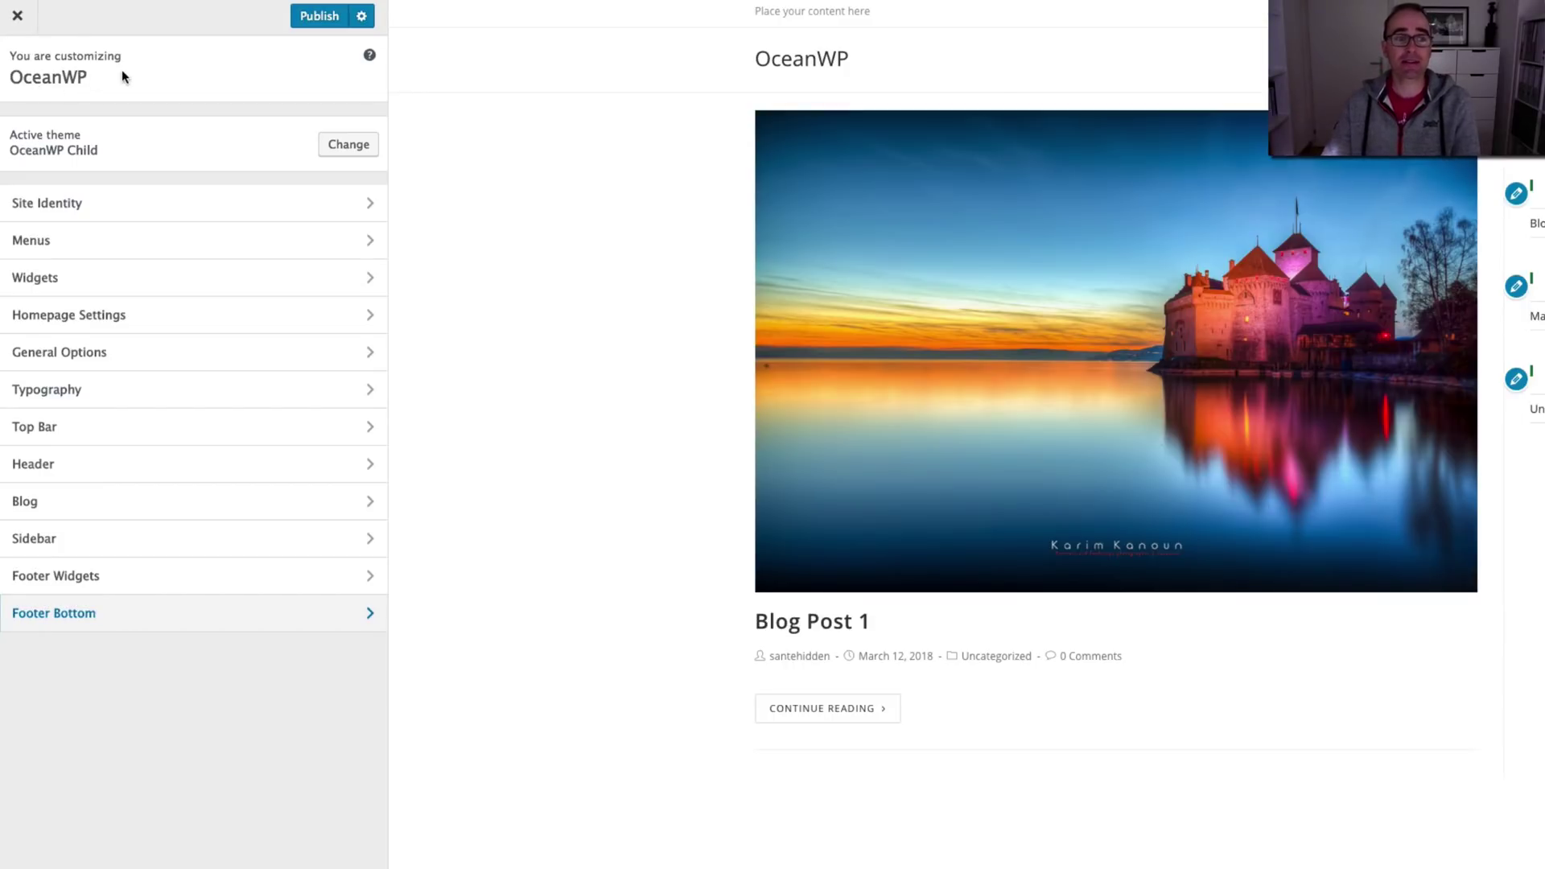
Discard the Customizer changes and publish a new page using the Default Template
click(18, 16)
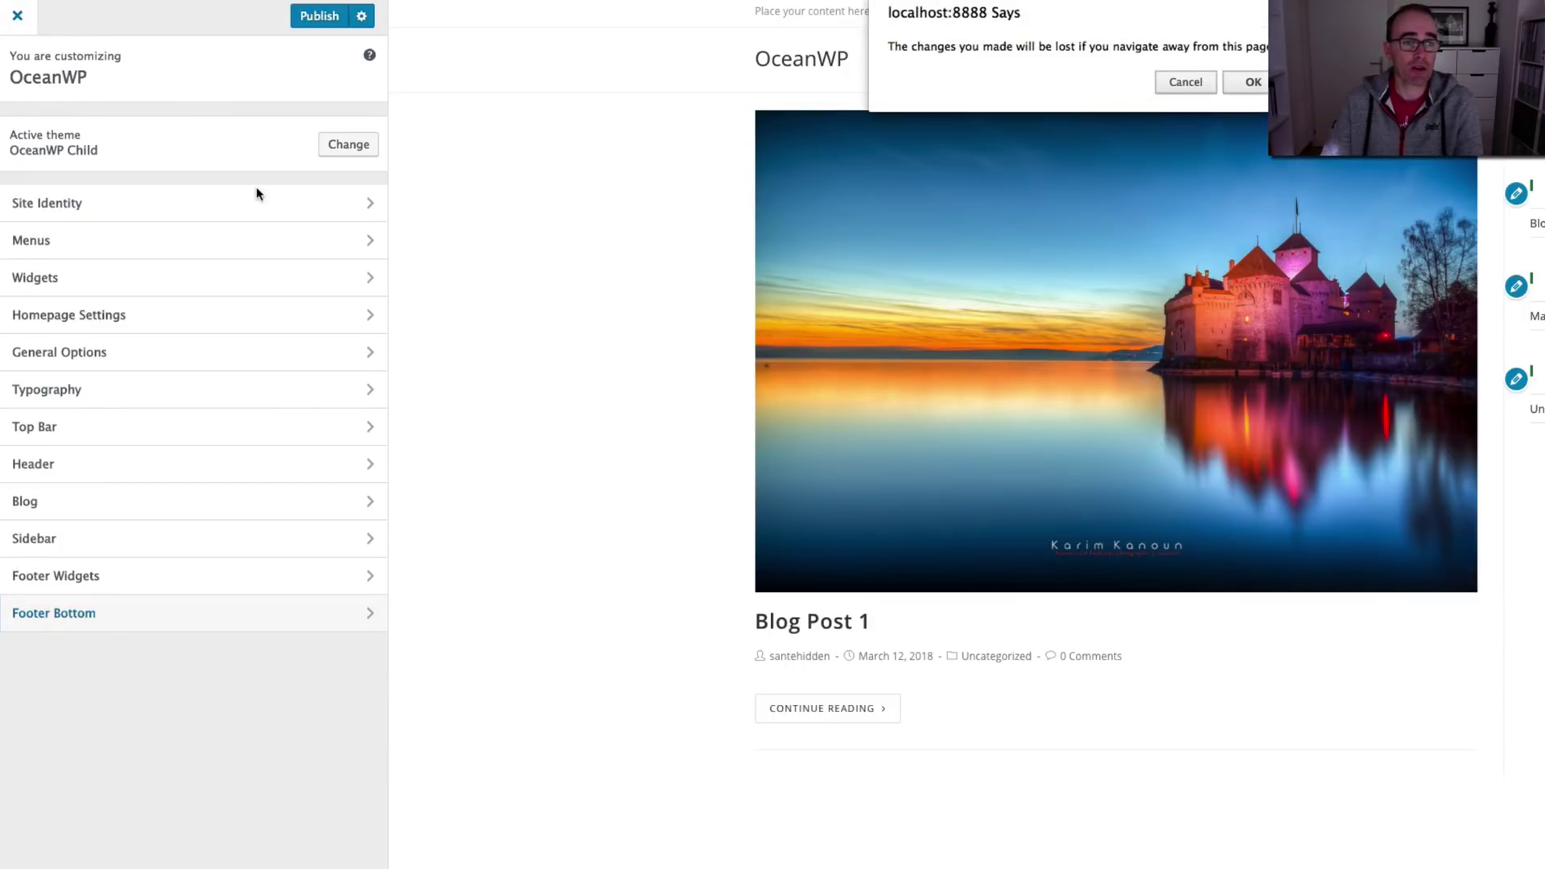
click(1253, 82)
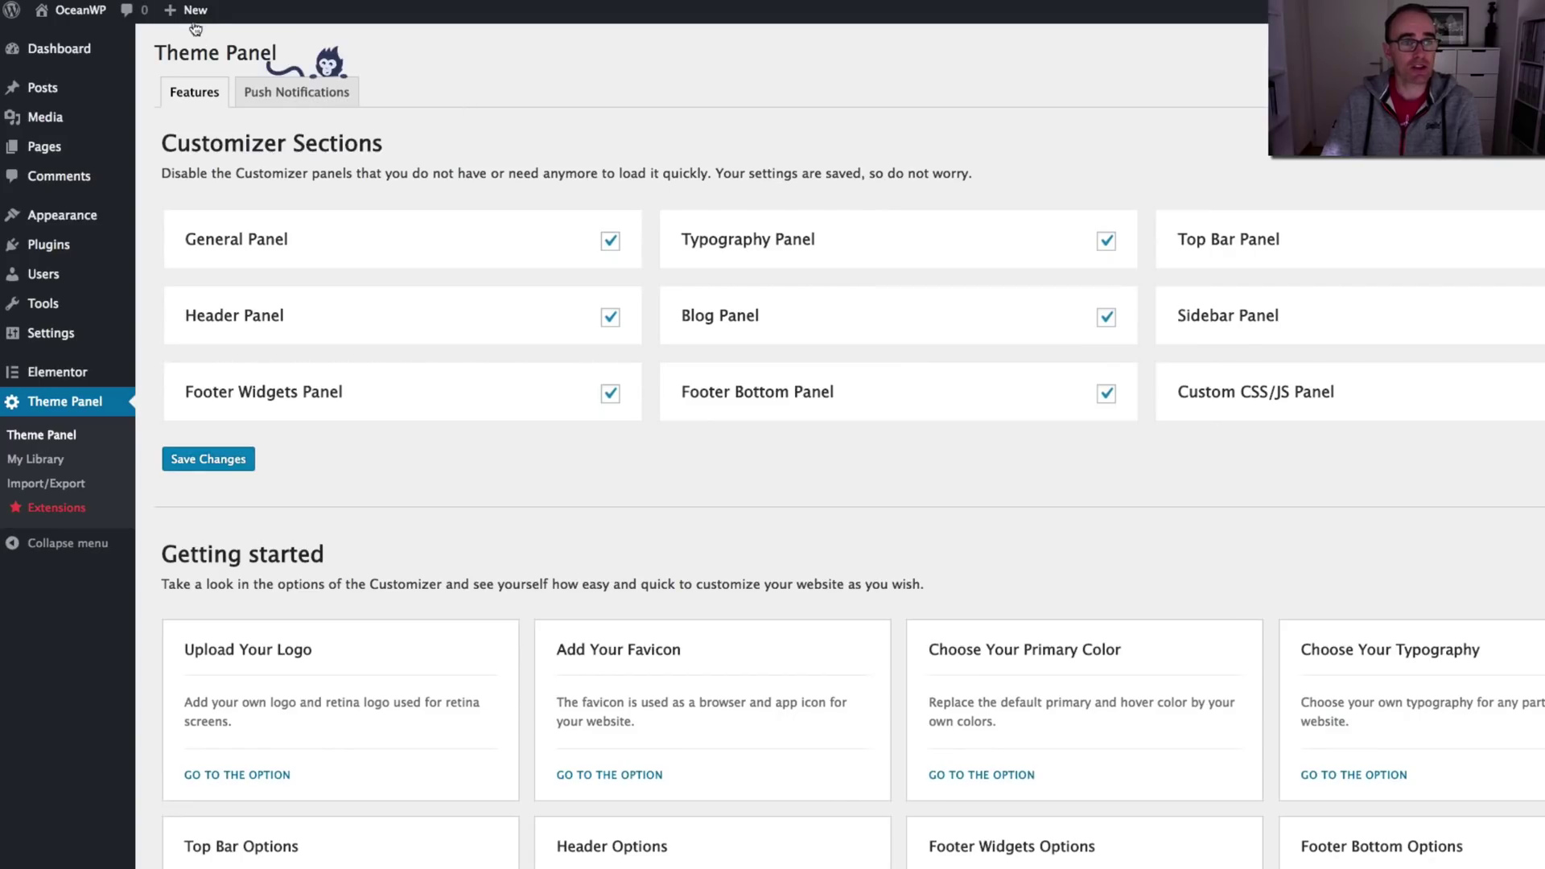
mouse_move(191, 12)
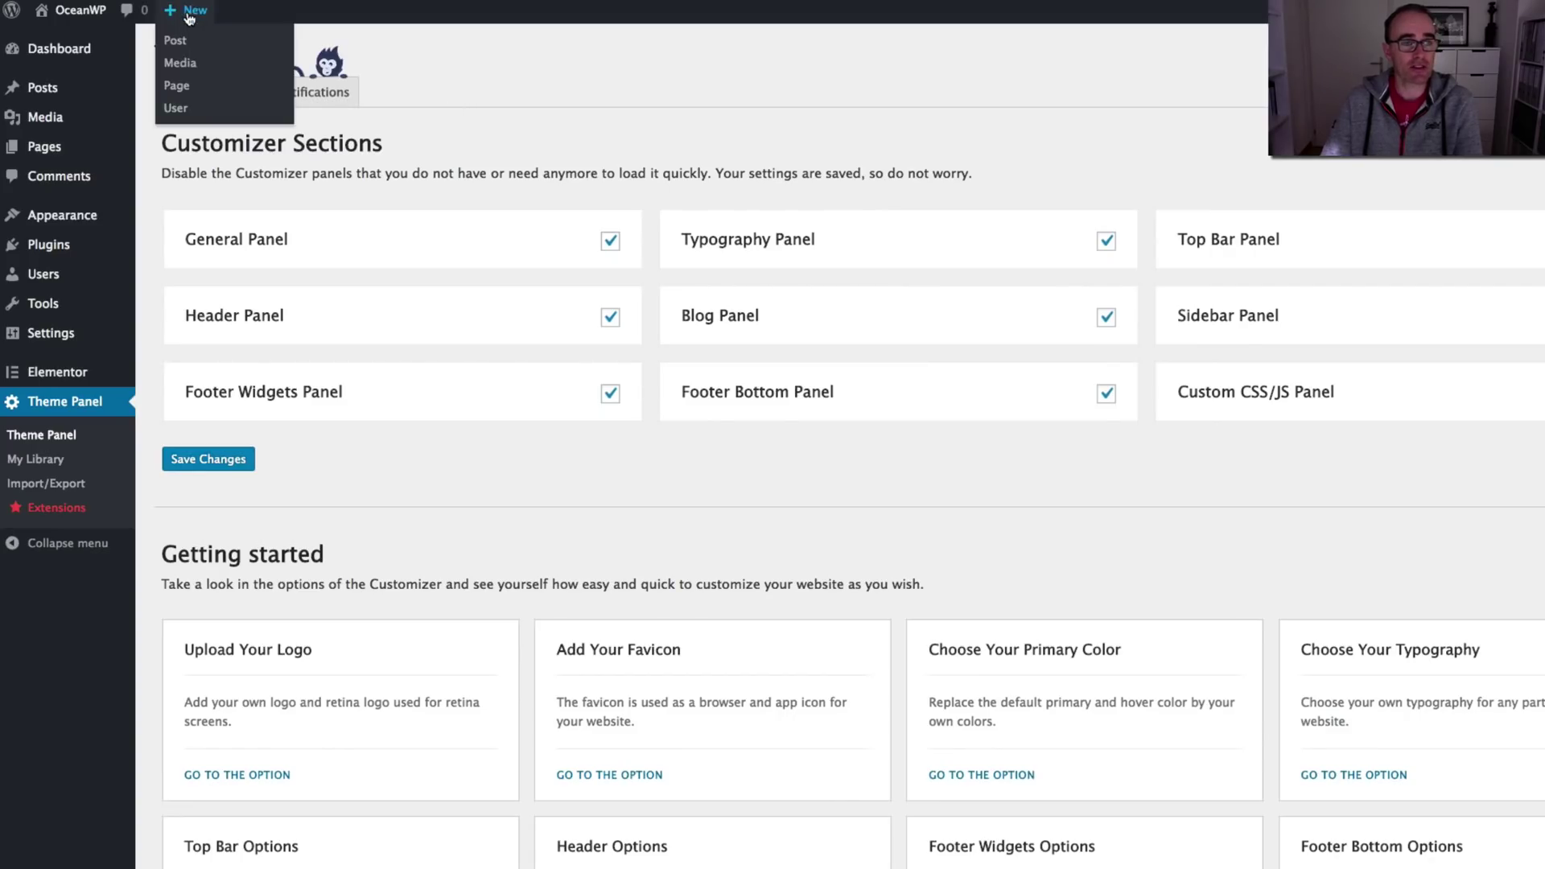
click(177, 86)
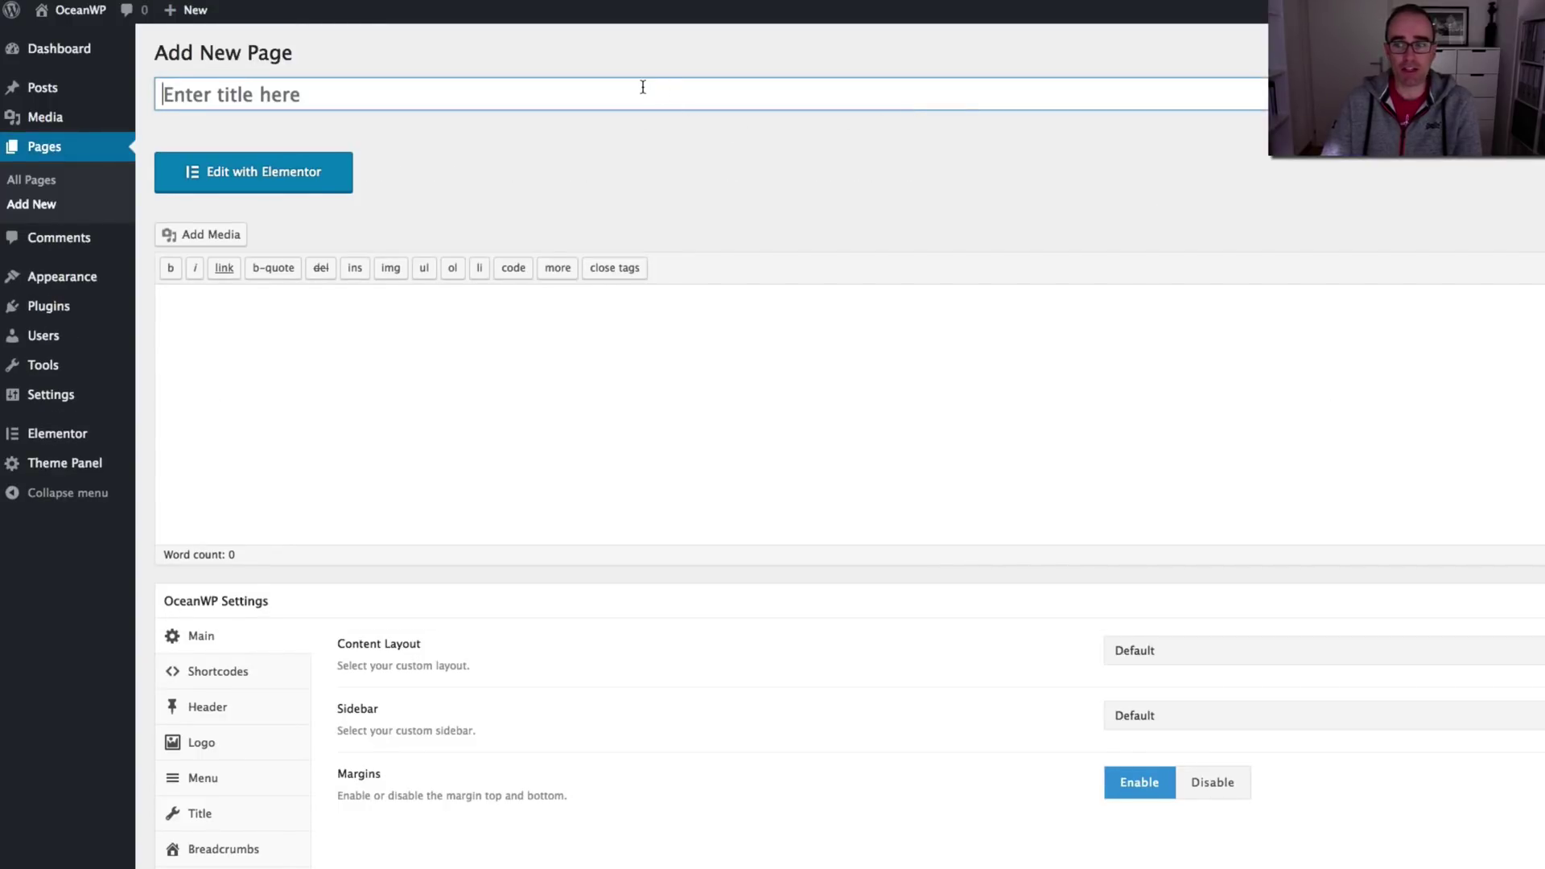
click(1339, 425)
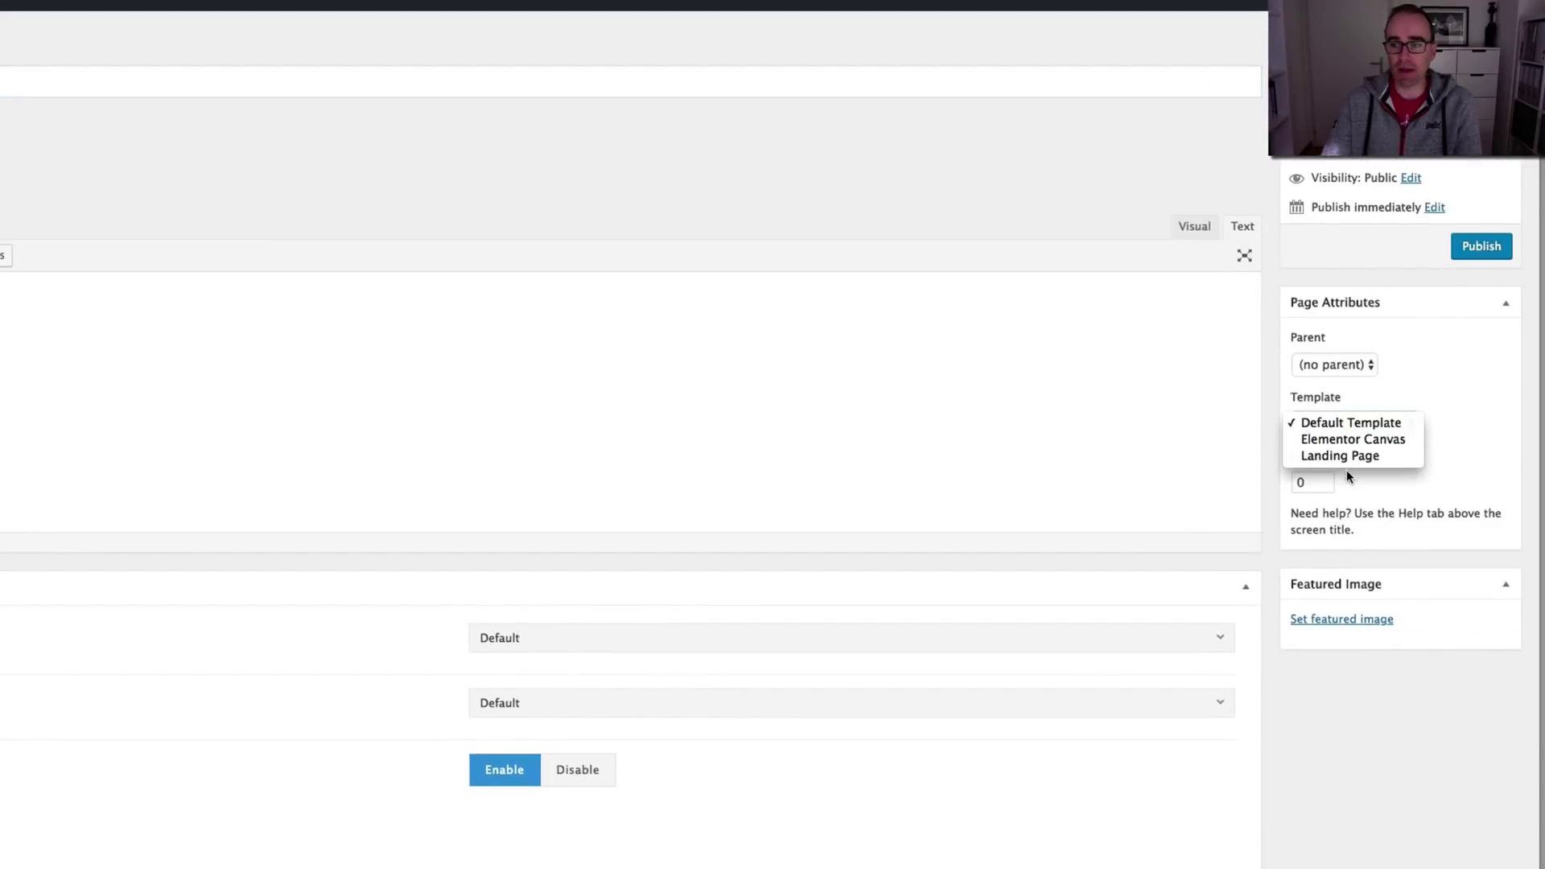
click(1354, 430)
click(628, 80)
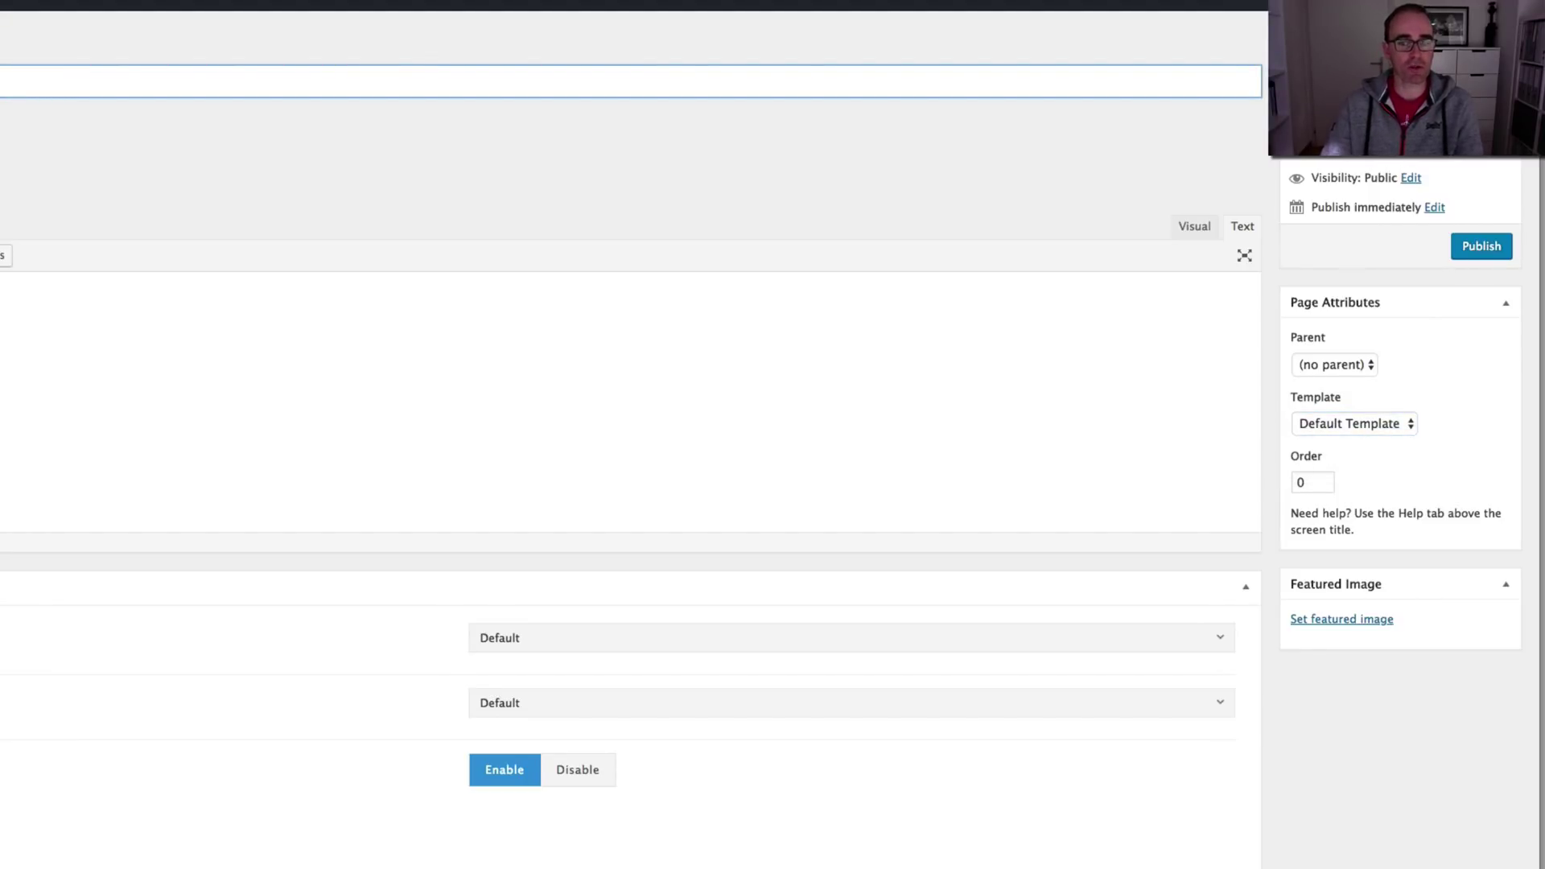
click(1481, 245)
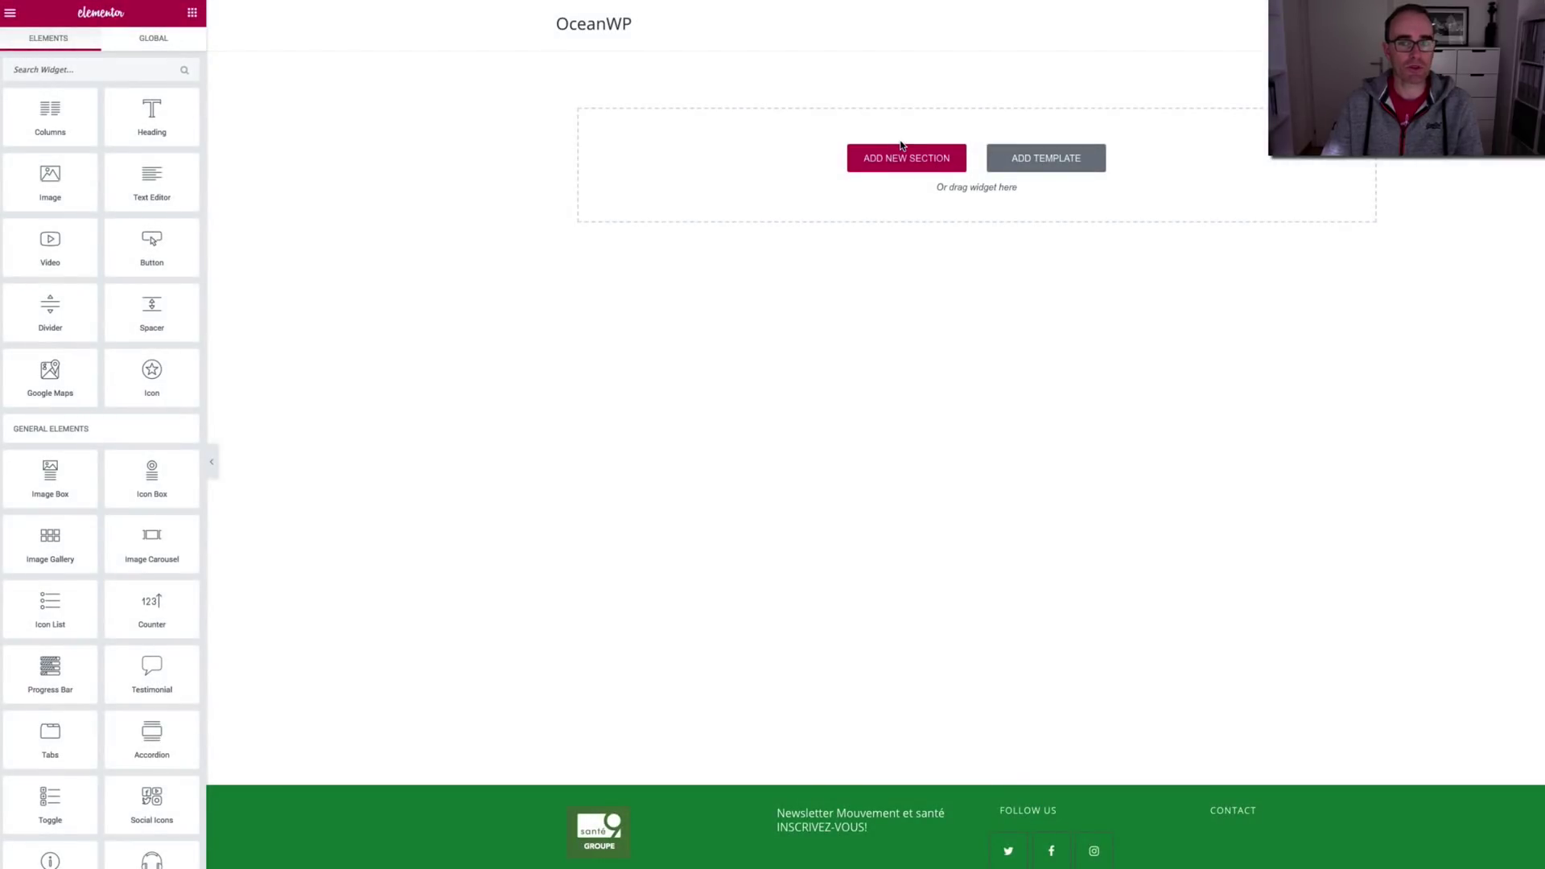
Add a one-column section holding the castle image, then leave Elementor without saving
click(903, 167)
click(807, 196)
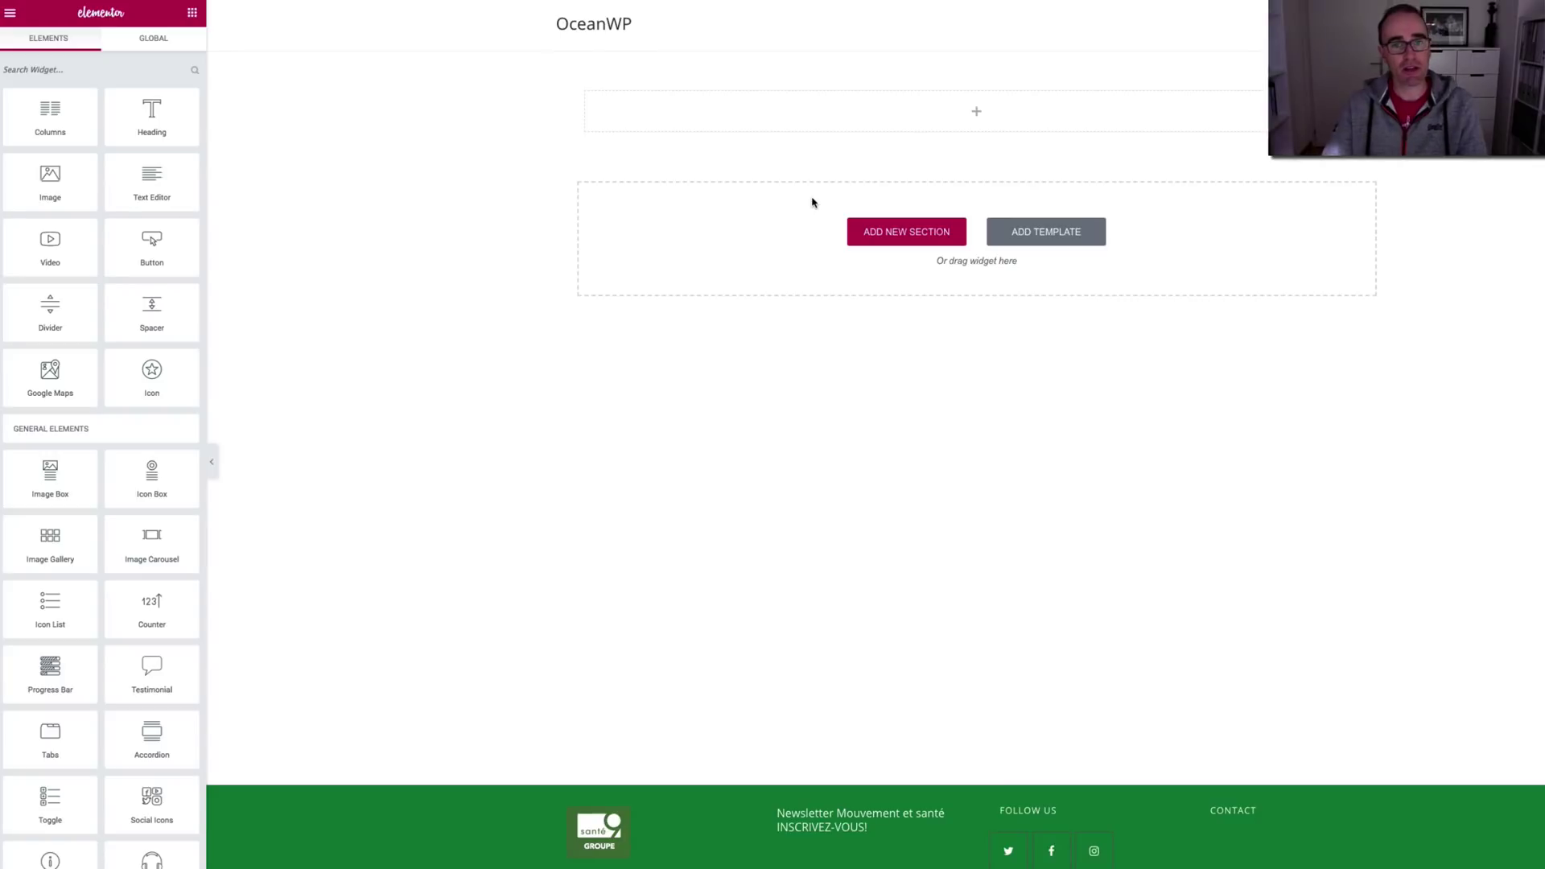
drag(58, 187, 1126, 127)
click(112, 199)
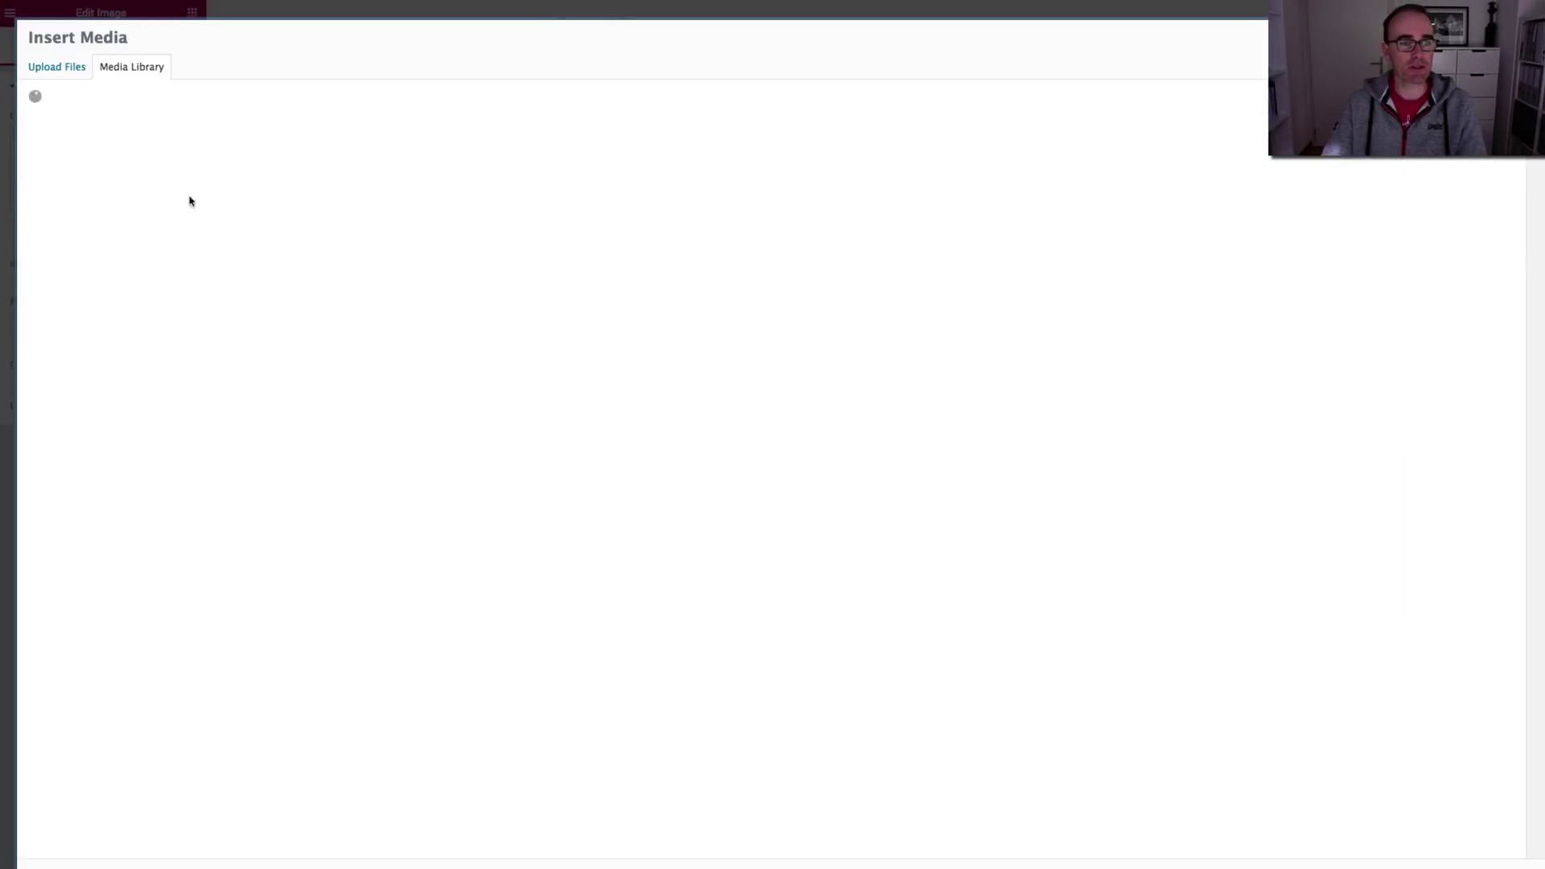
click(708, 178)
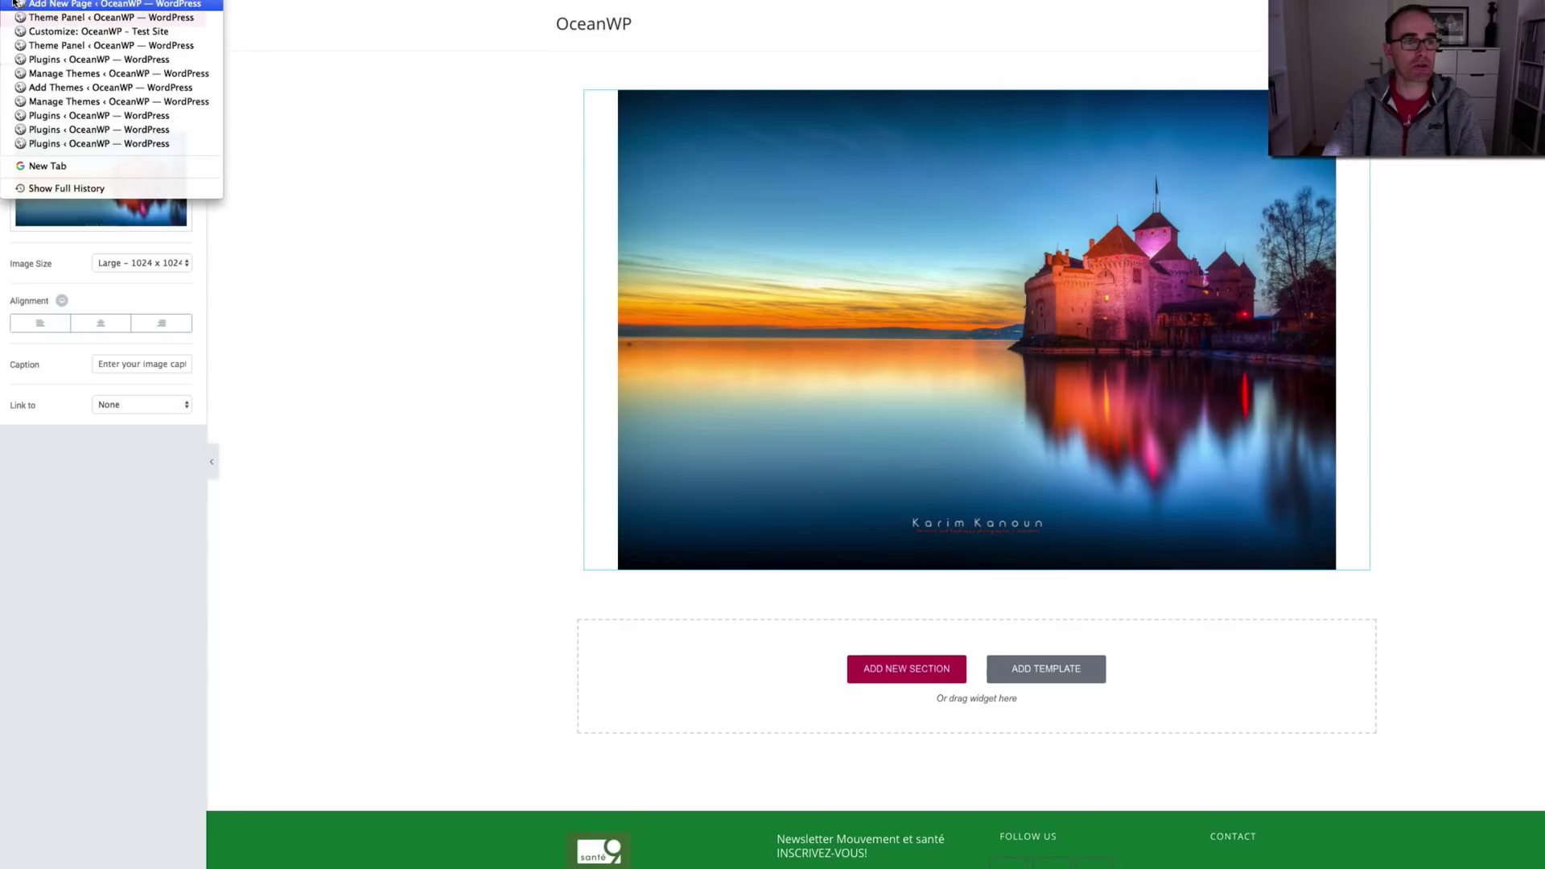
click(113, 3)
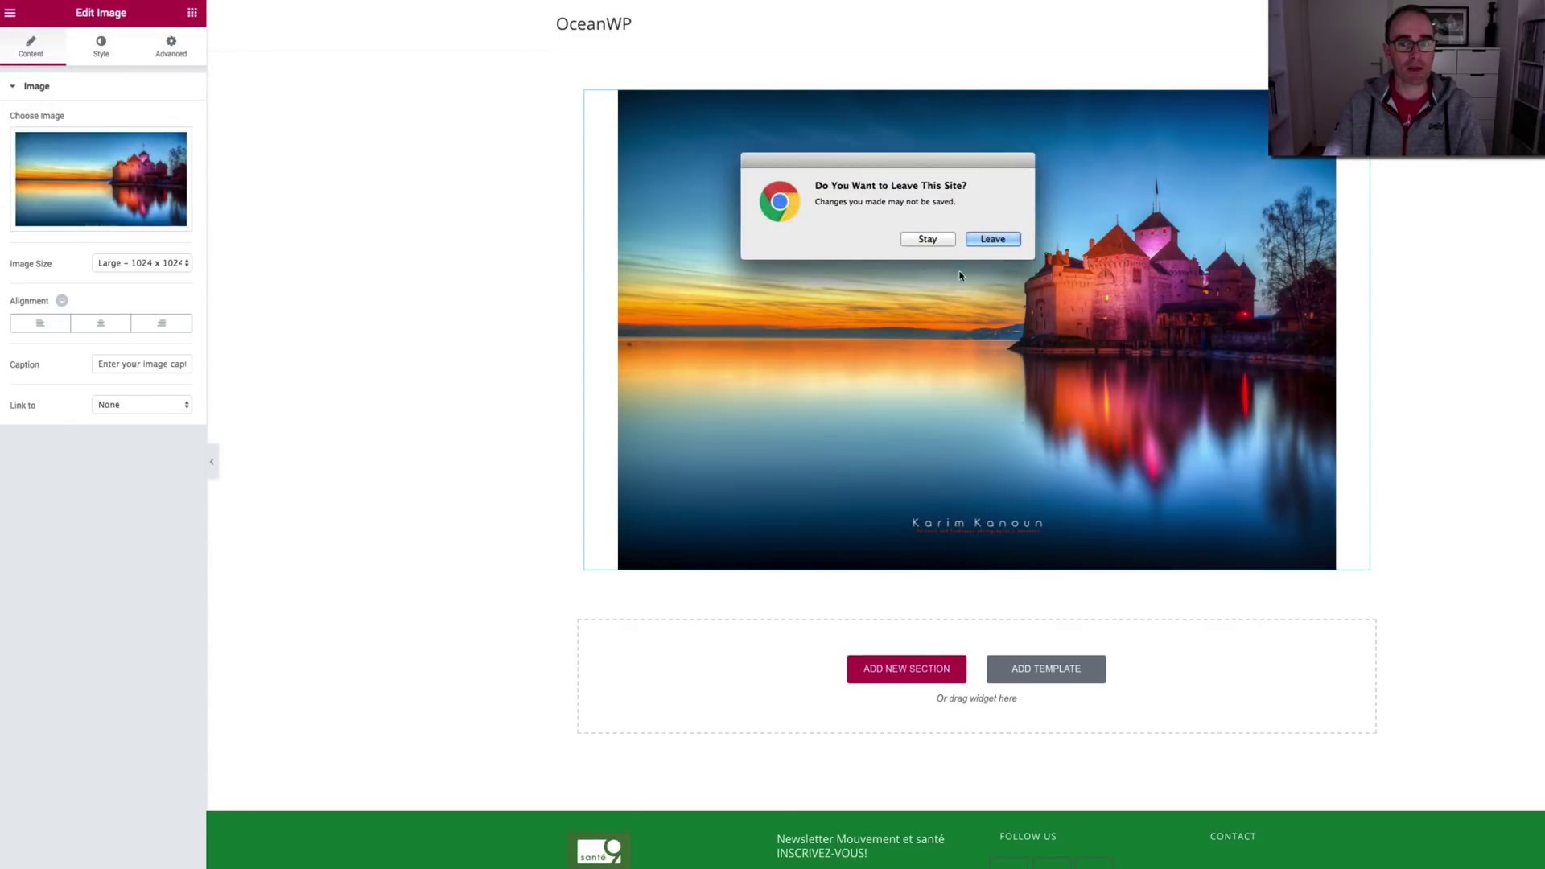
click(997, 243)
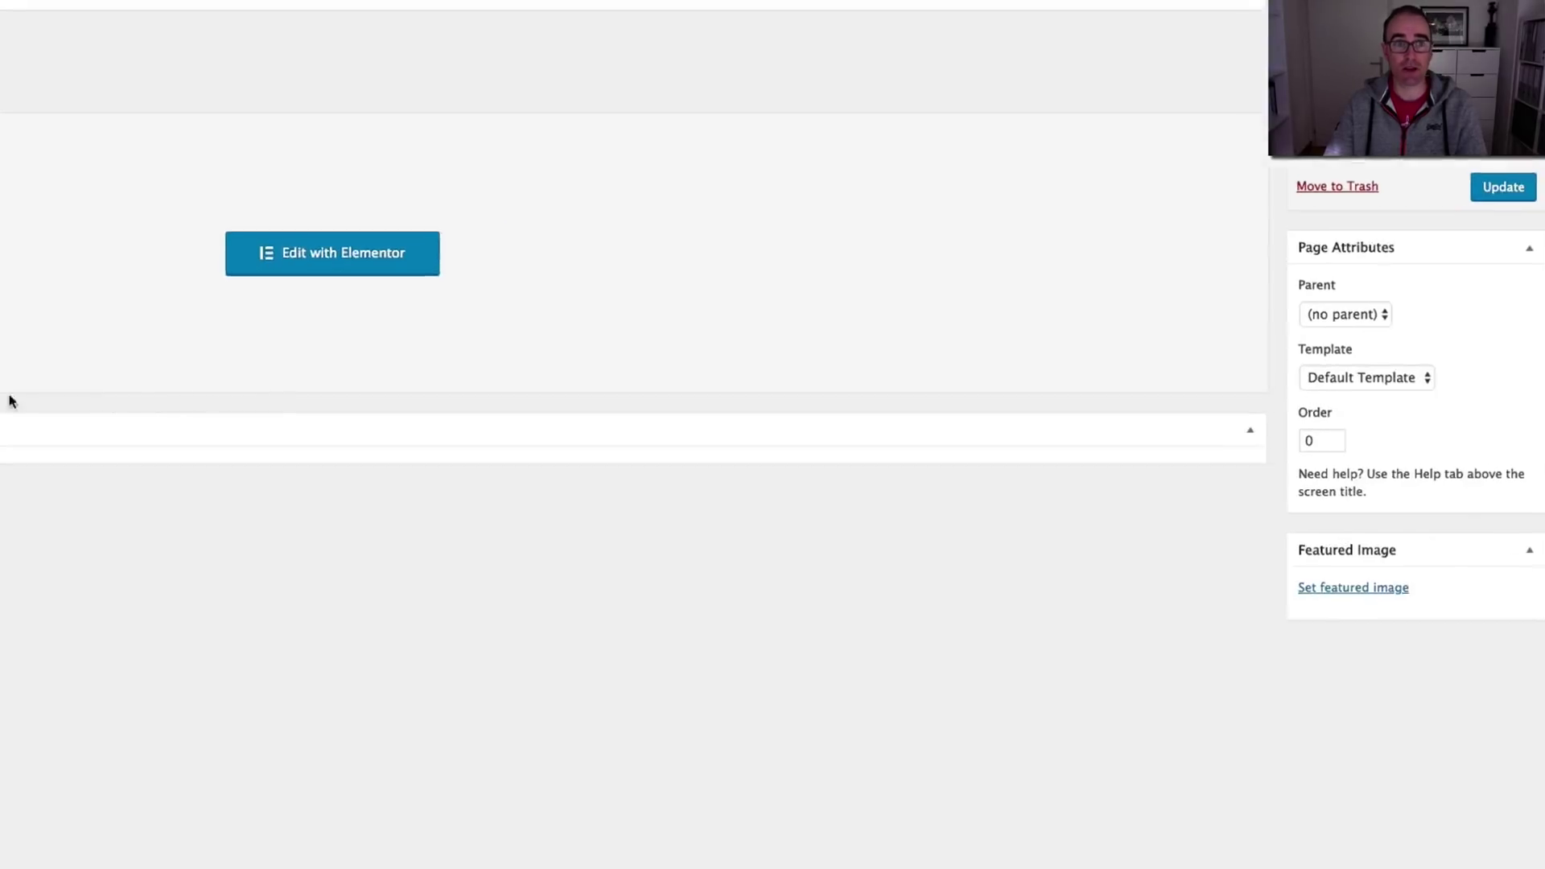
Change the page template to Elementor Canvas, update the page, and reopen it in Elementor
click(1390, 384)
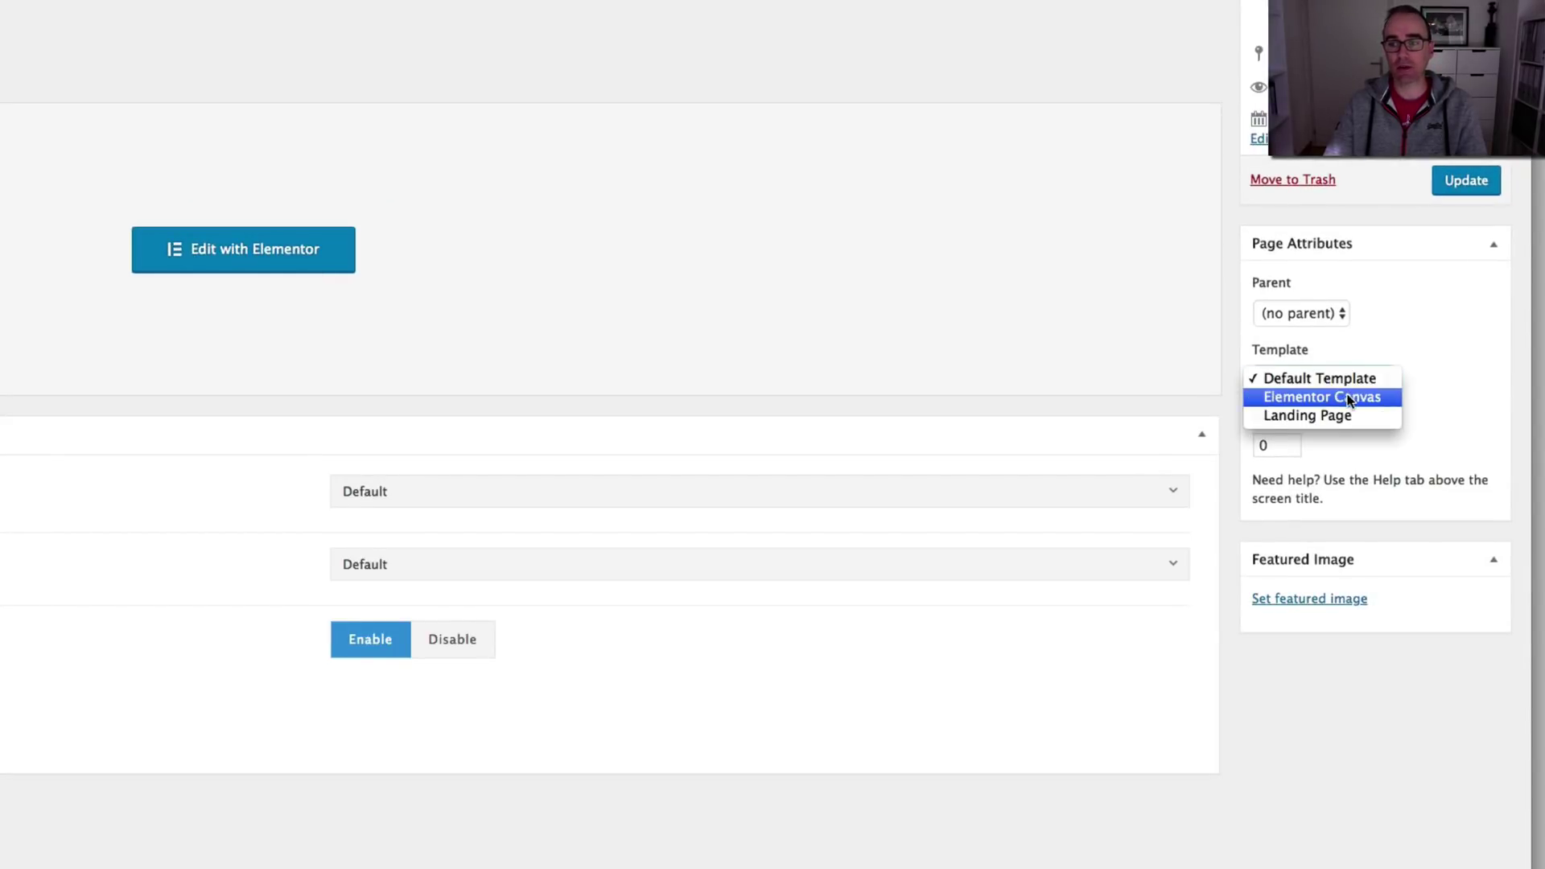
click(1349, 397)
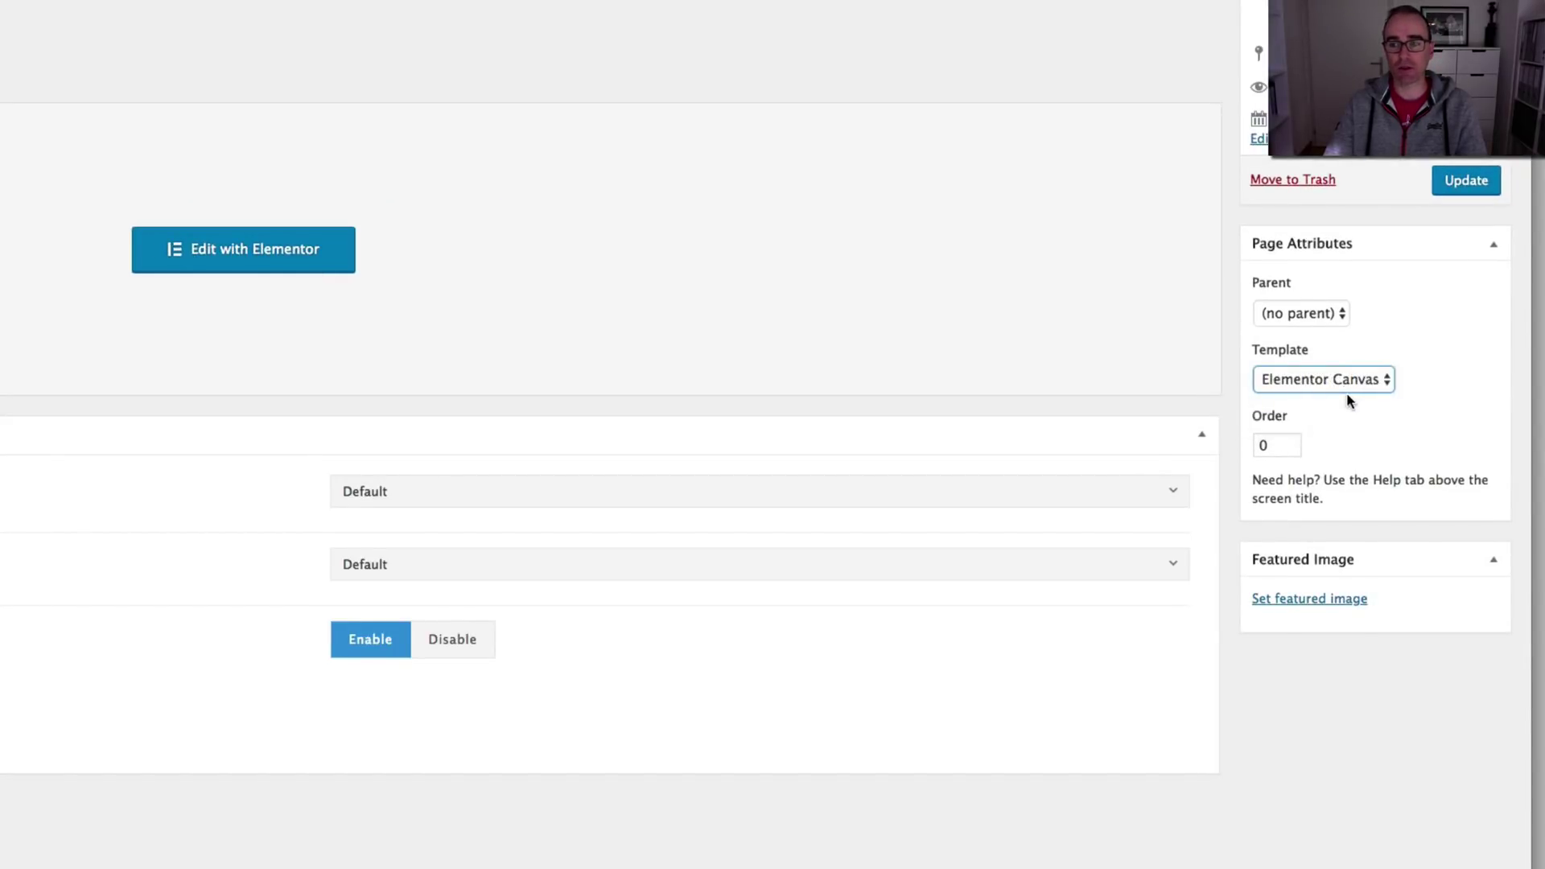
click(1473, 191)
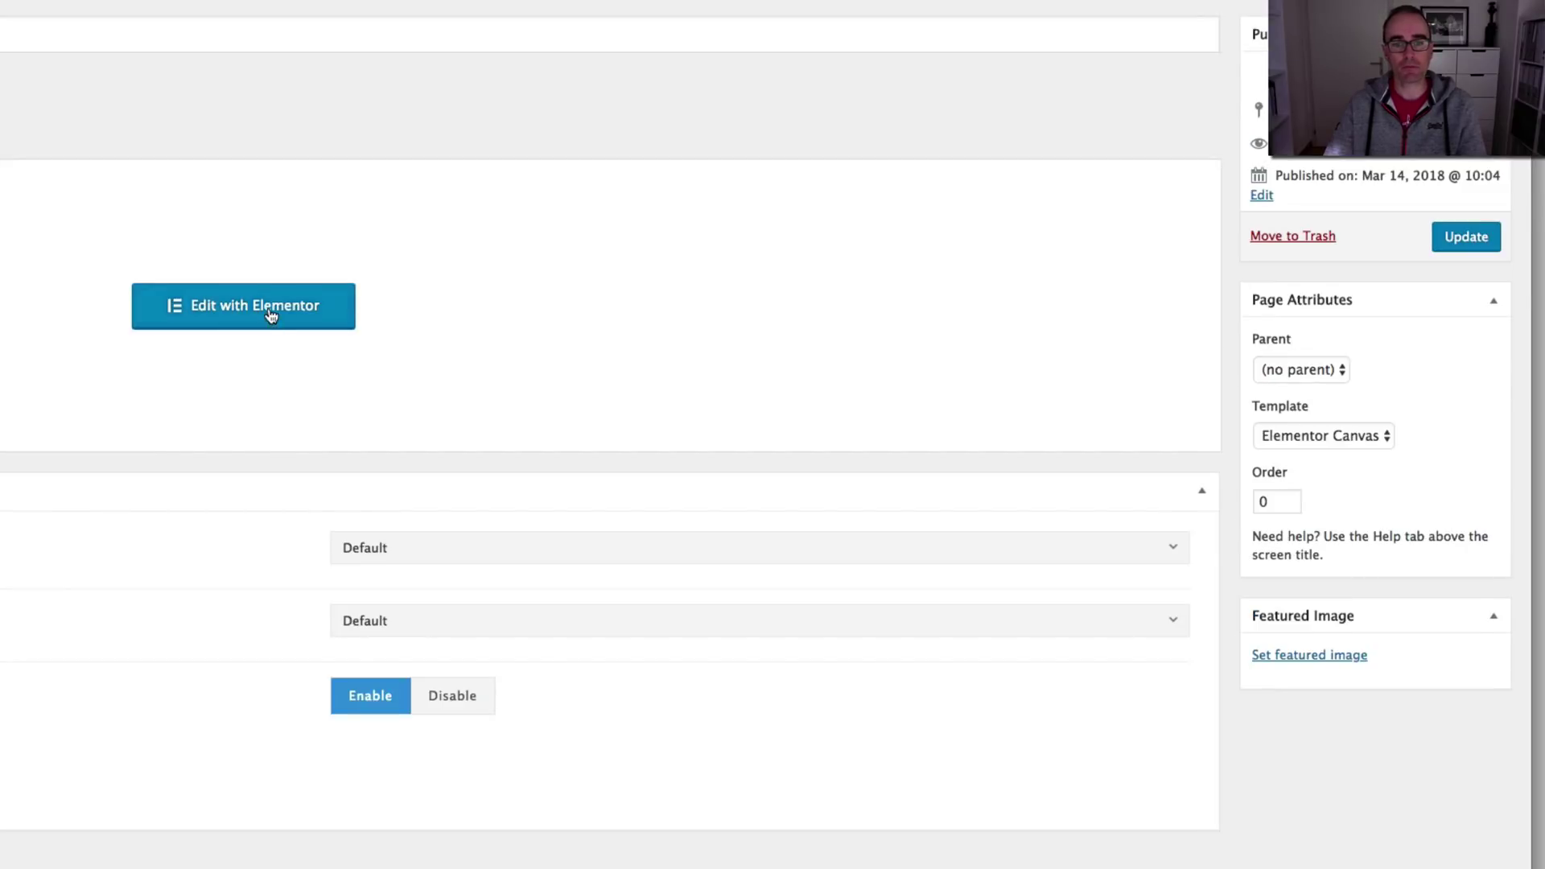
click(268, 314)
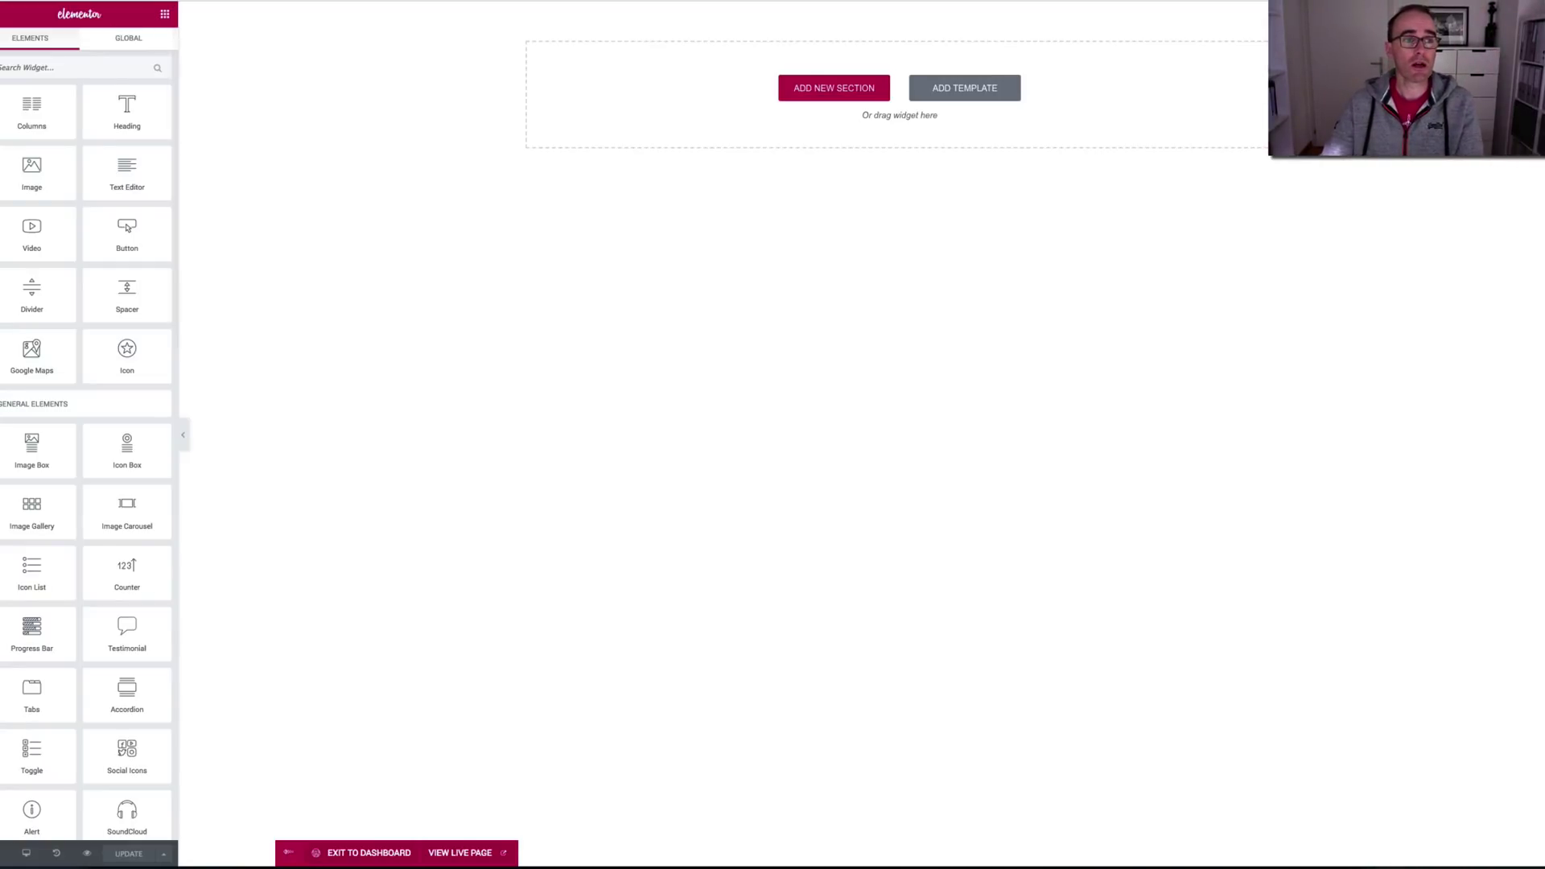
From the page editor, go to Theme Panel > My Library and add a new template
click(368, 852)
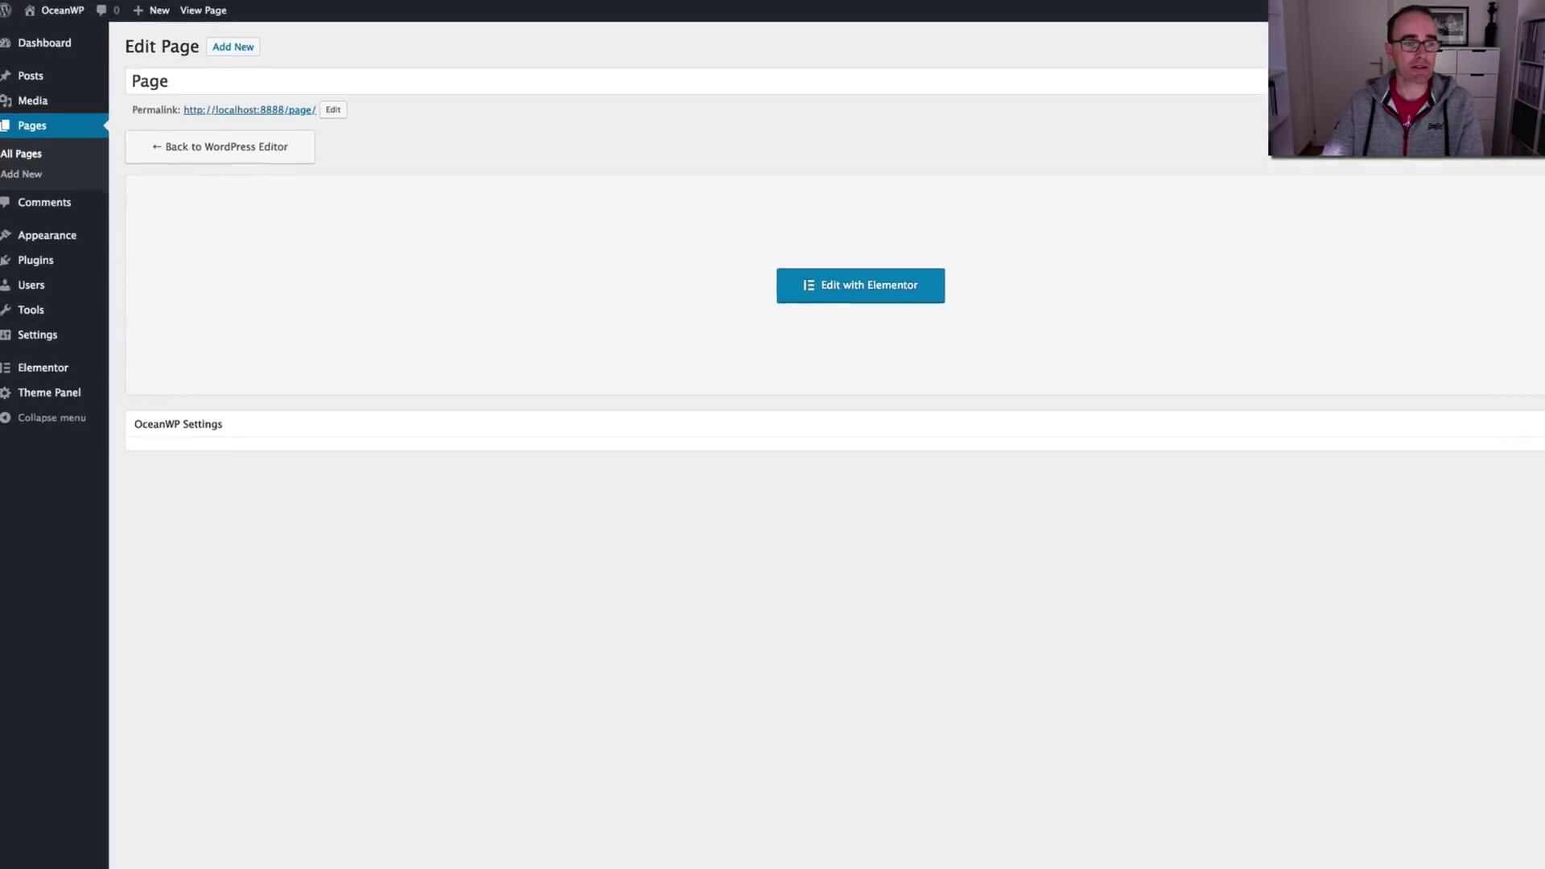
mouse_move(50, 422)
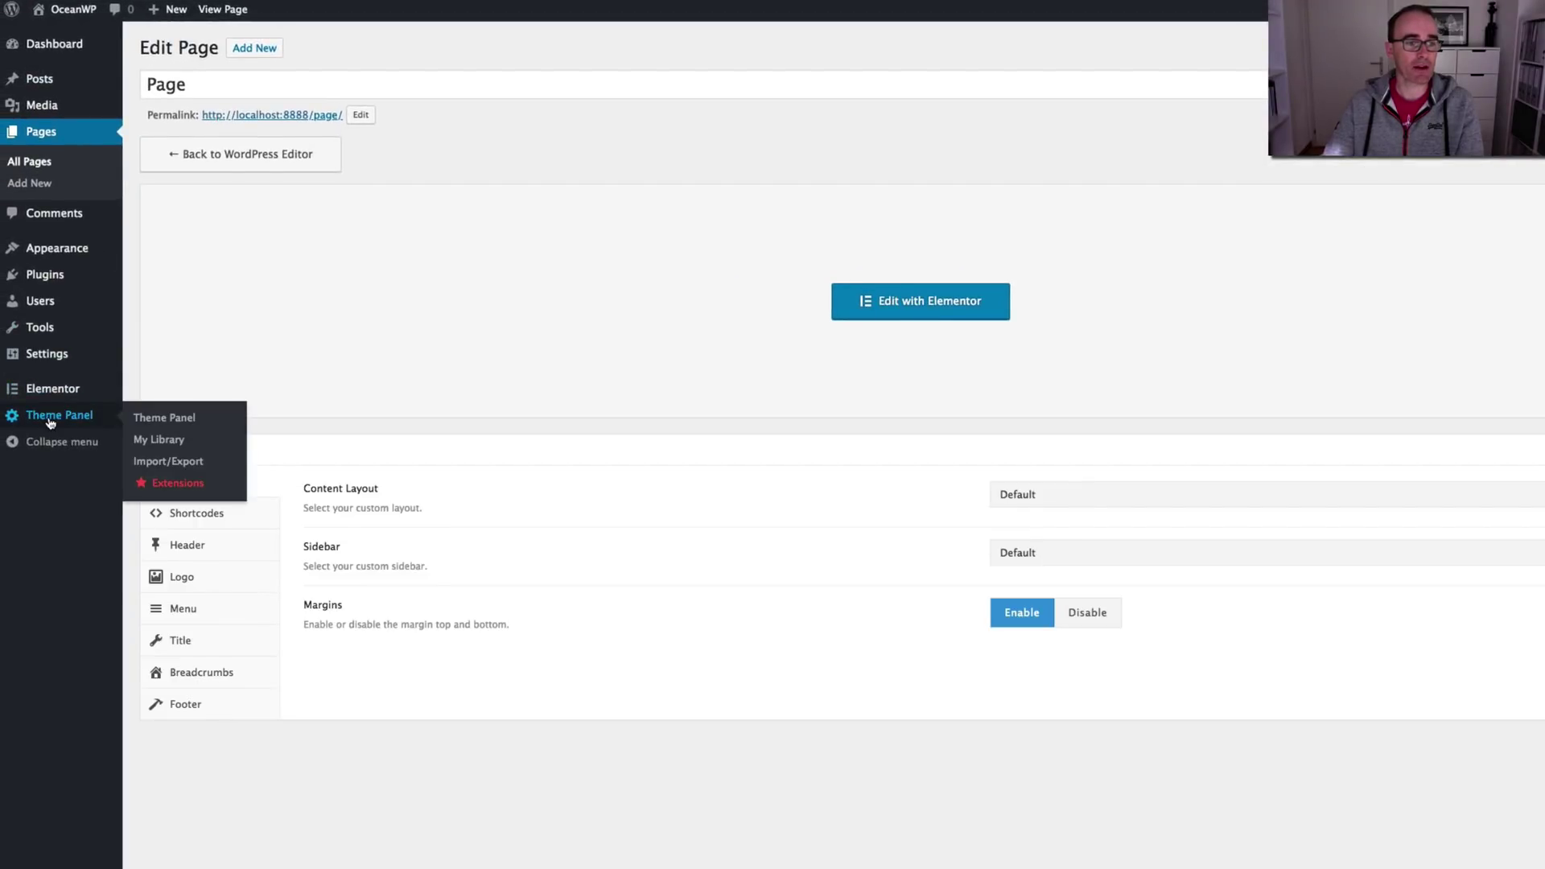
click(153, 441)
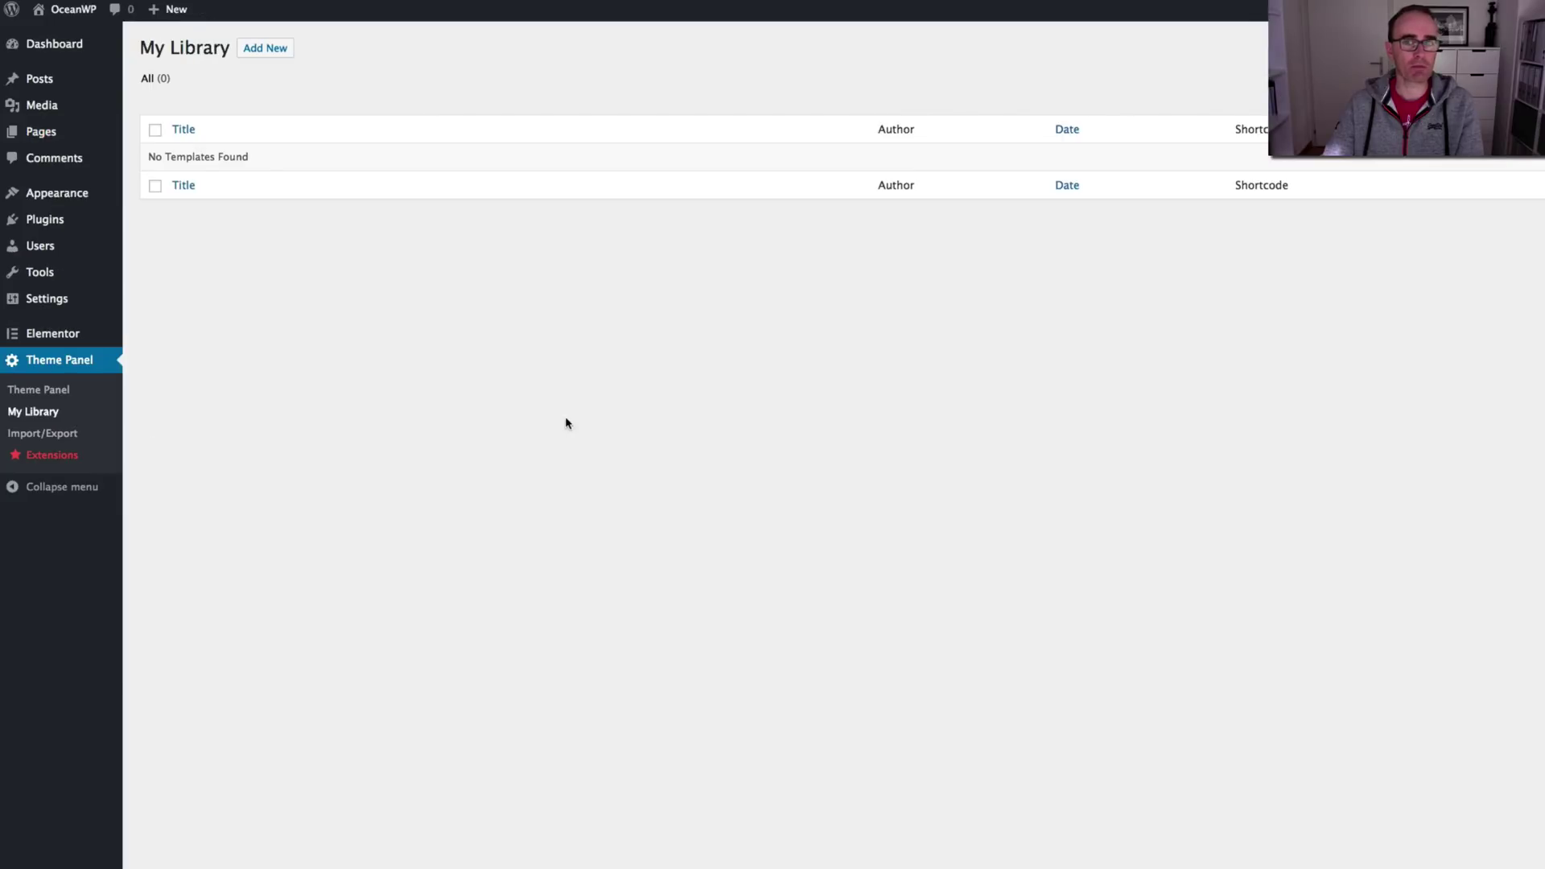
click(267, 50)
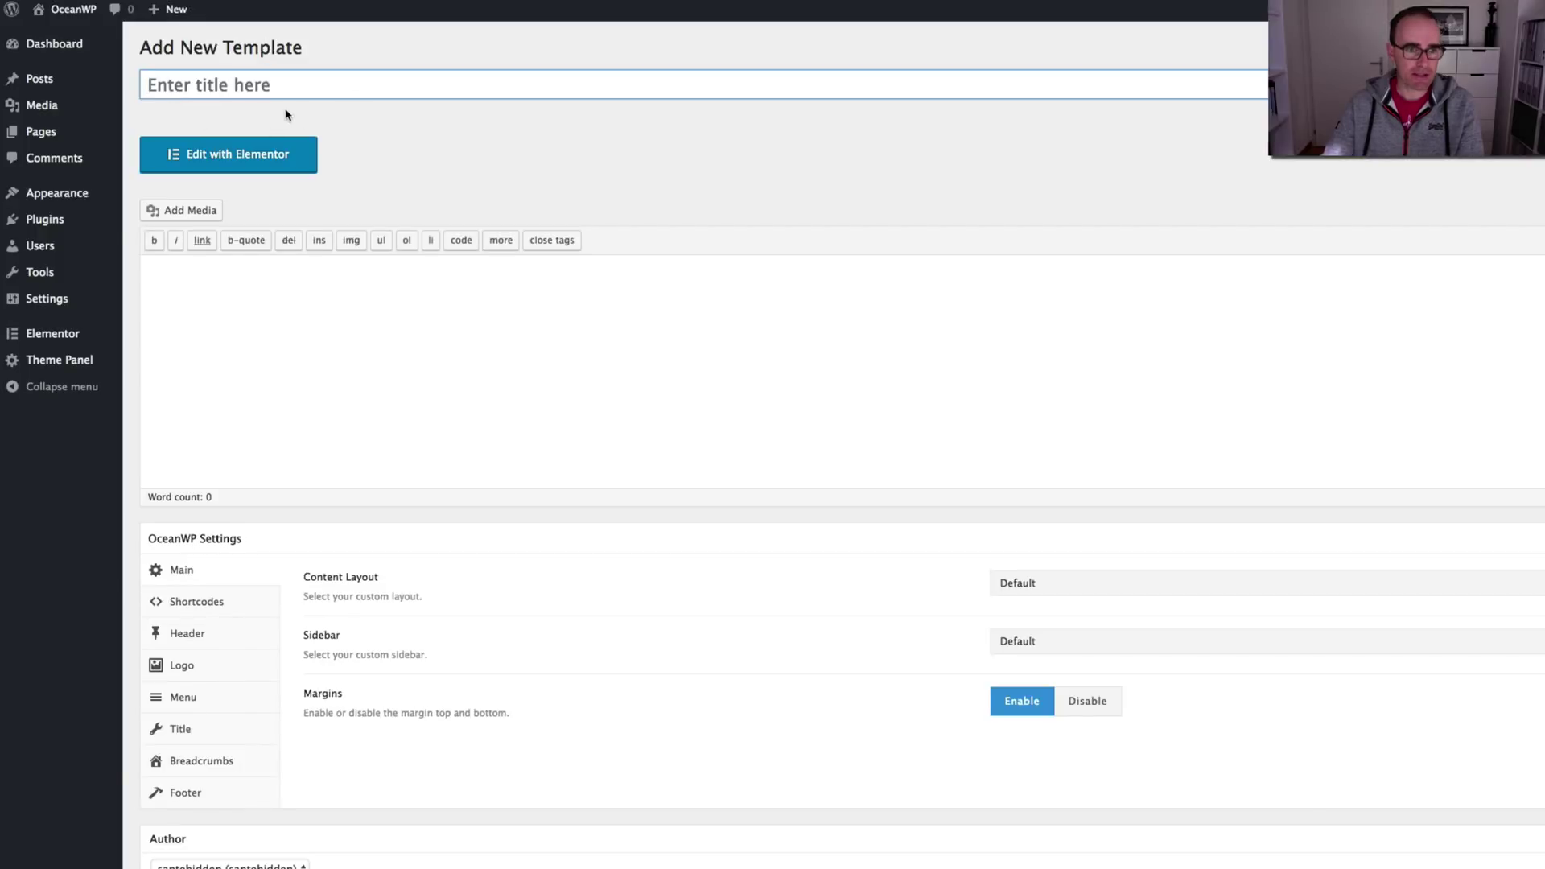
mouse_move(51, 187)
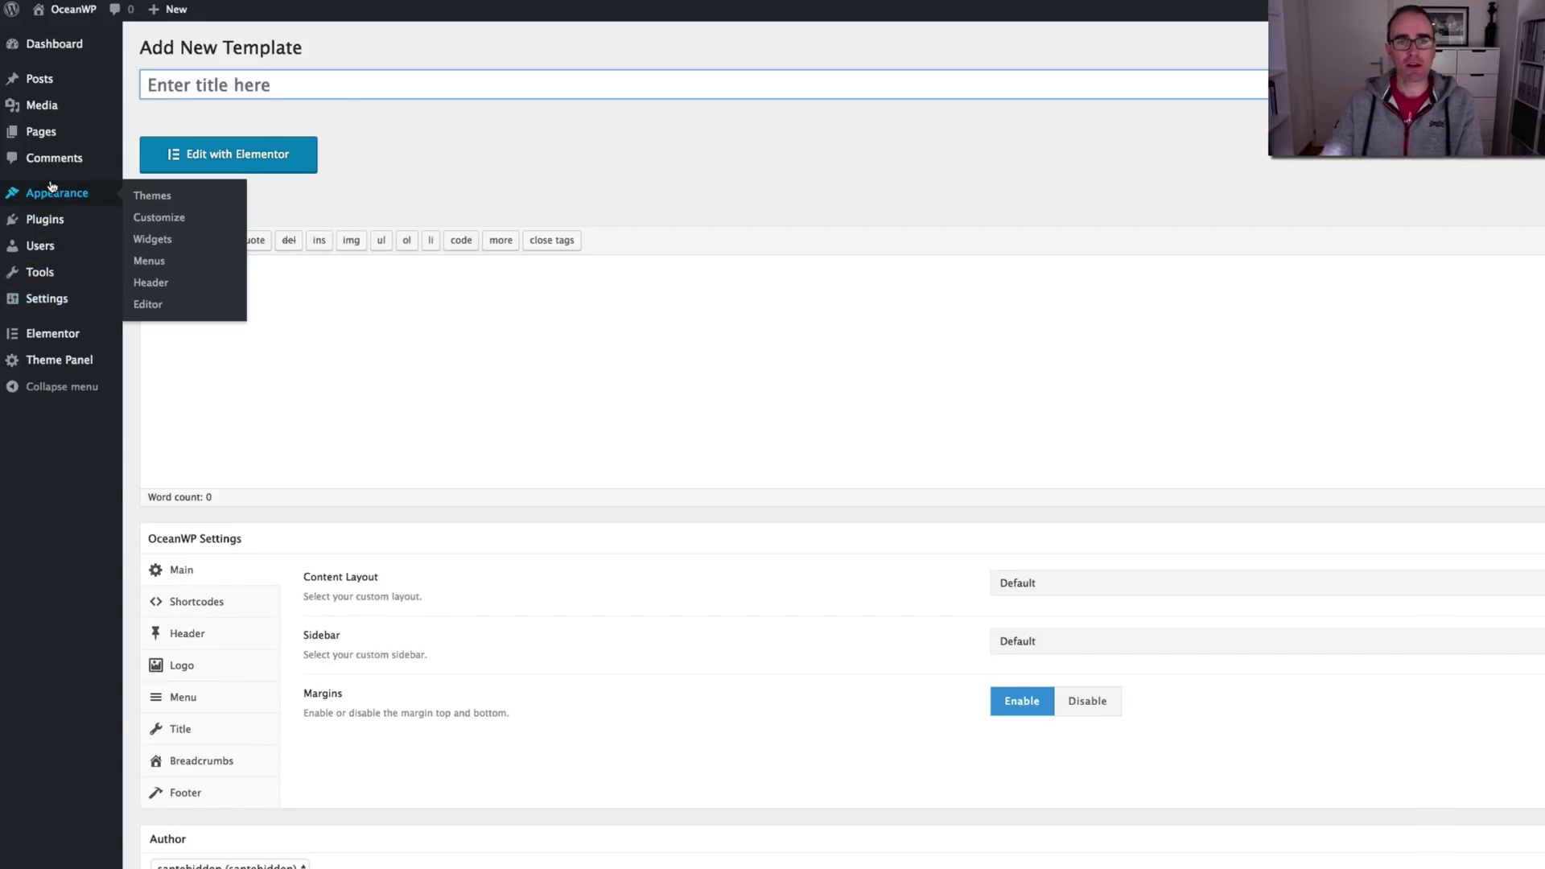